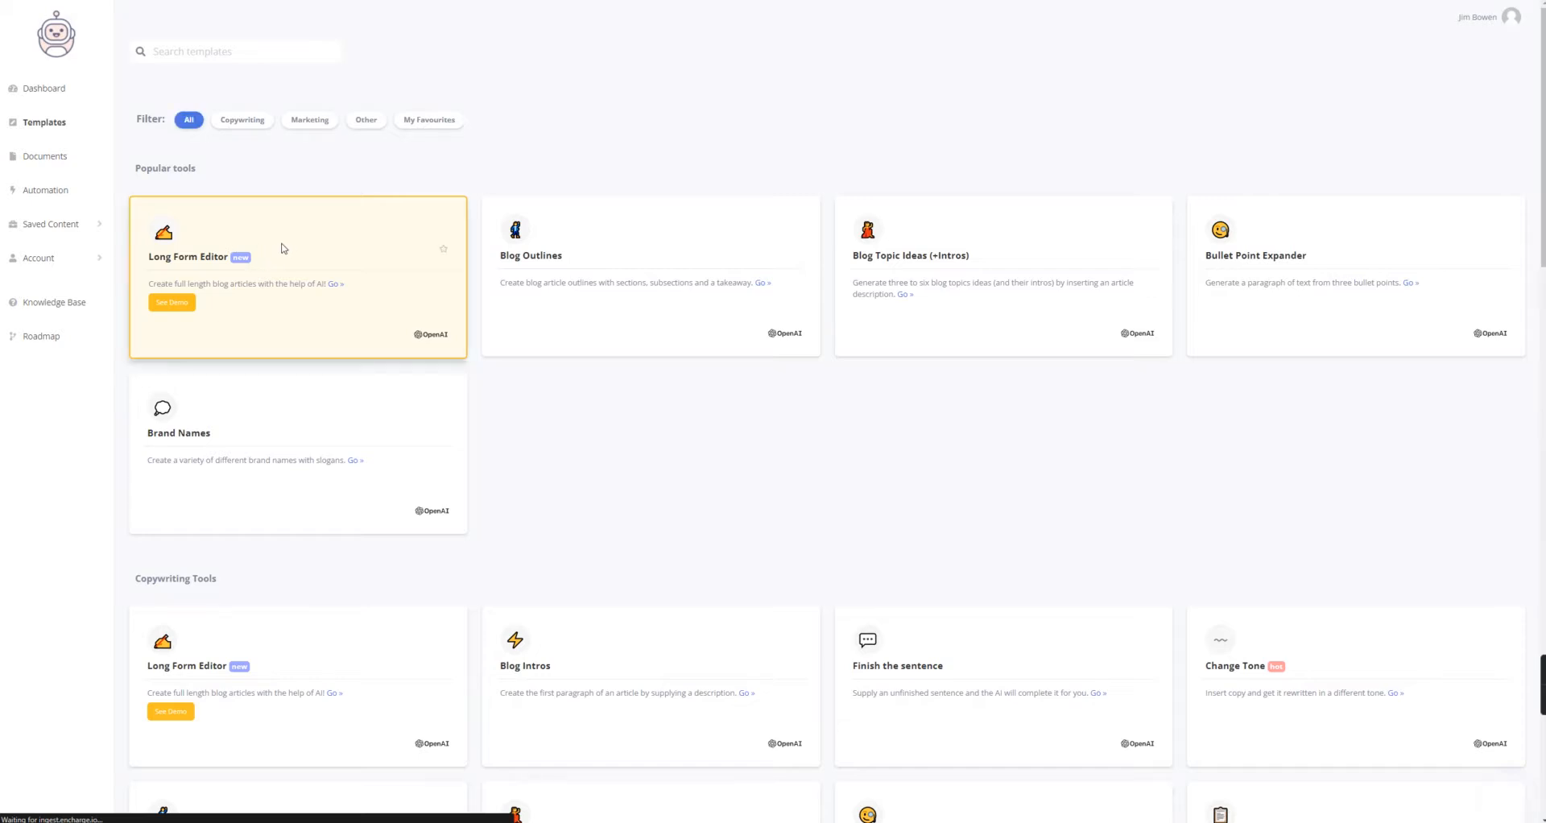
Start a Long Form Editor document described as an article about how to start a successful youtube channel, covering all steps to grow it and make money.
click(203, 258)
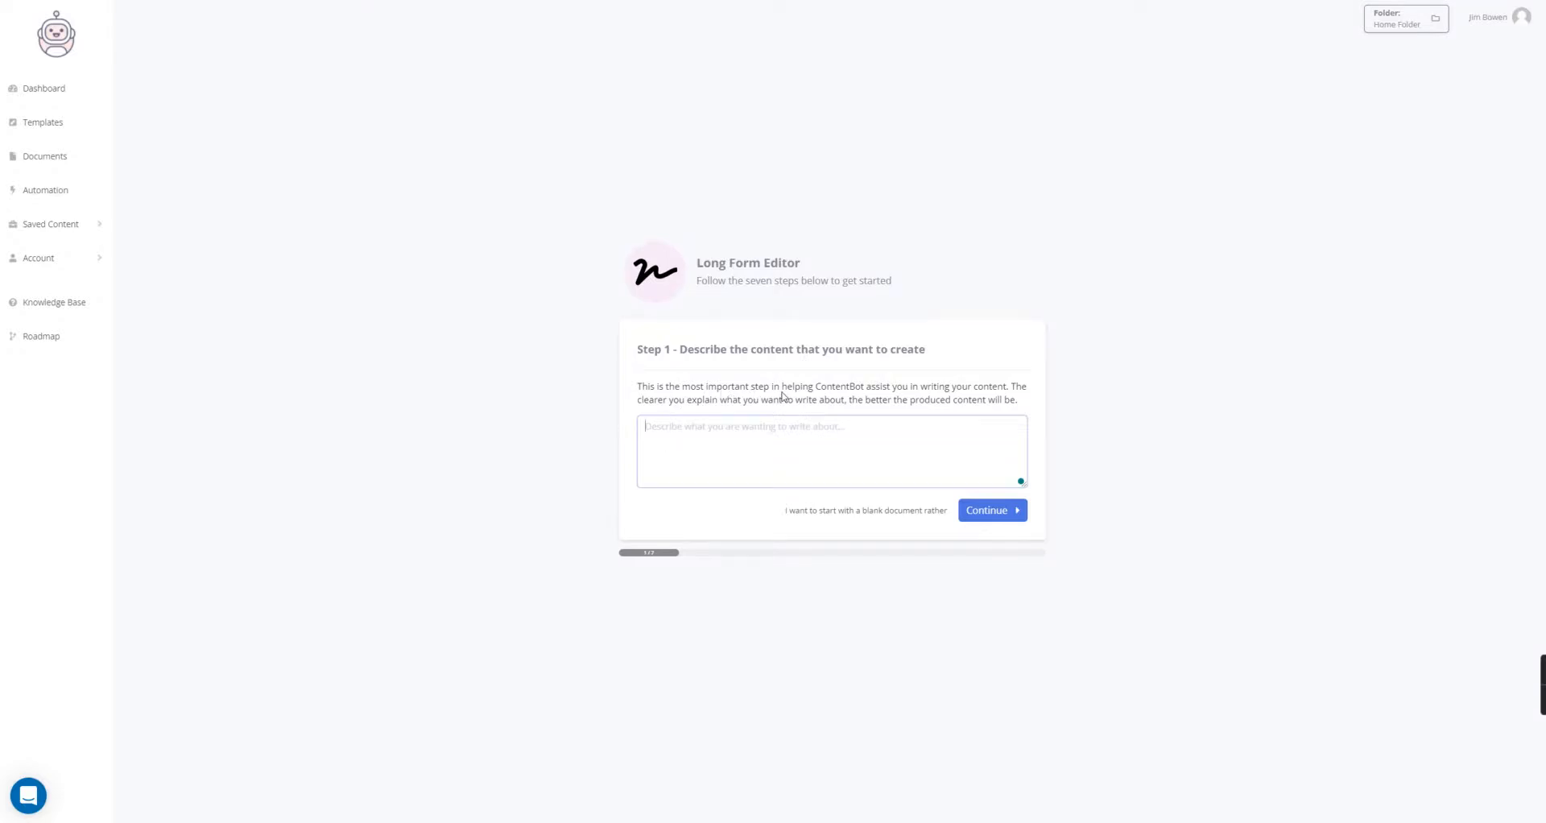
text(This article will be about)
text(how to start a successful youtube c)
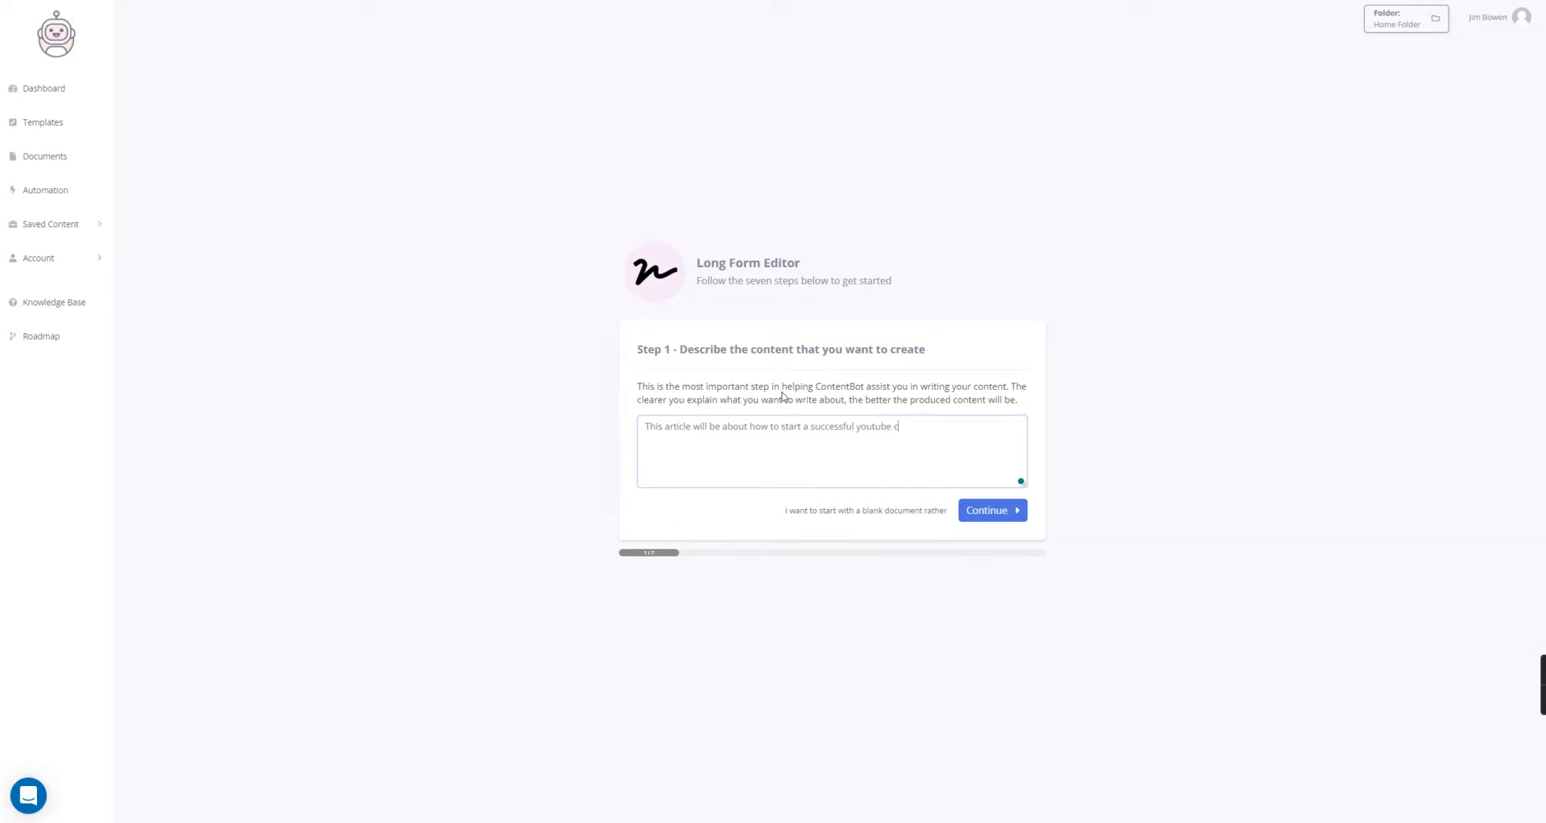
text(hannel. In this article we will go over all the steps a new yout)
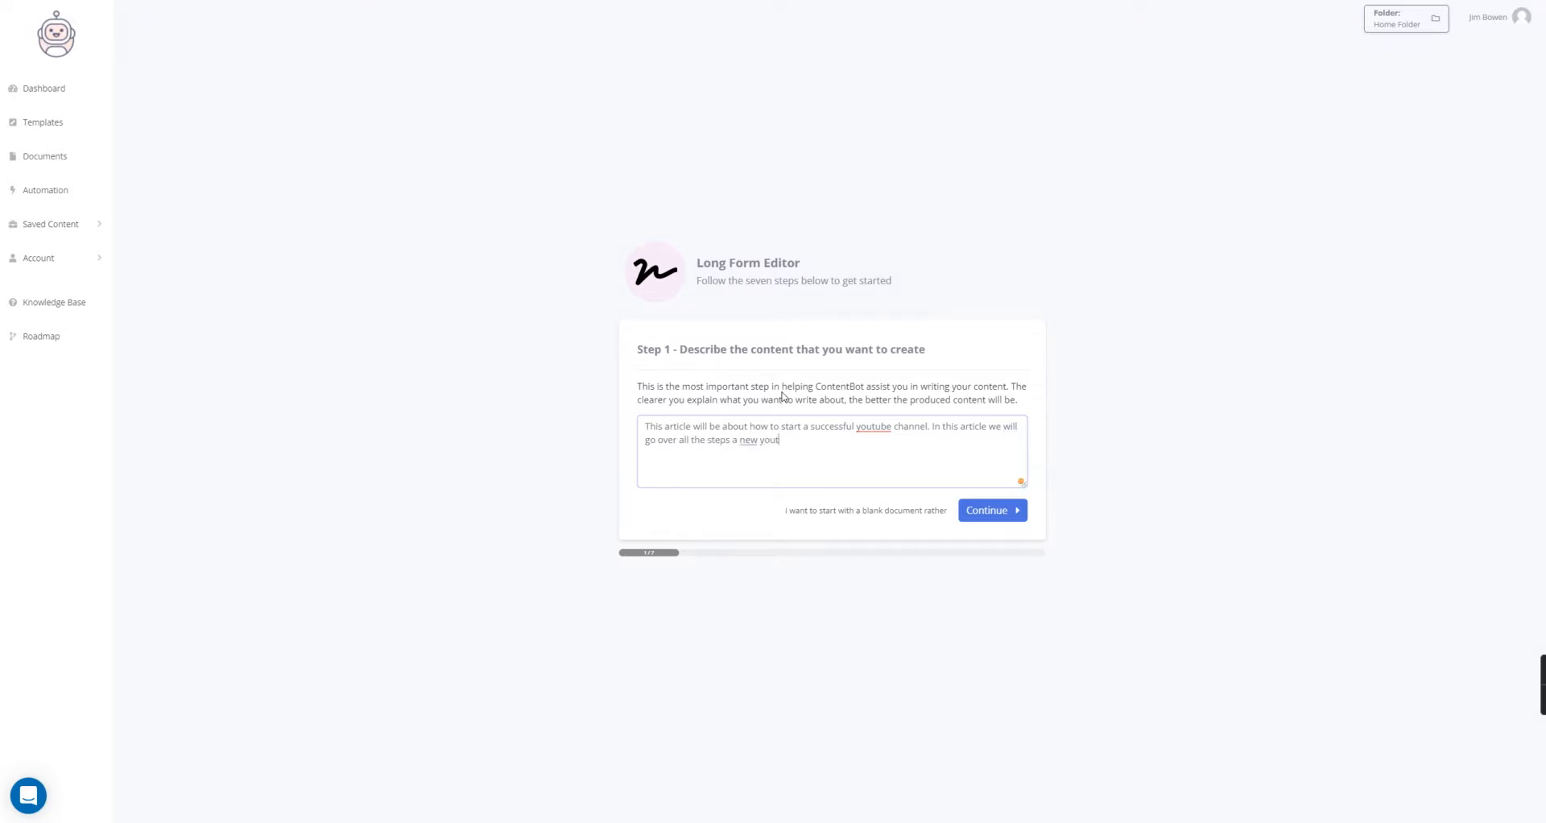
text(uber bneeds to go through in order to grow their yout)
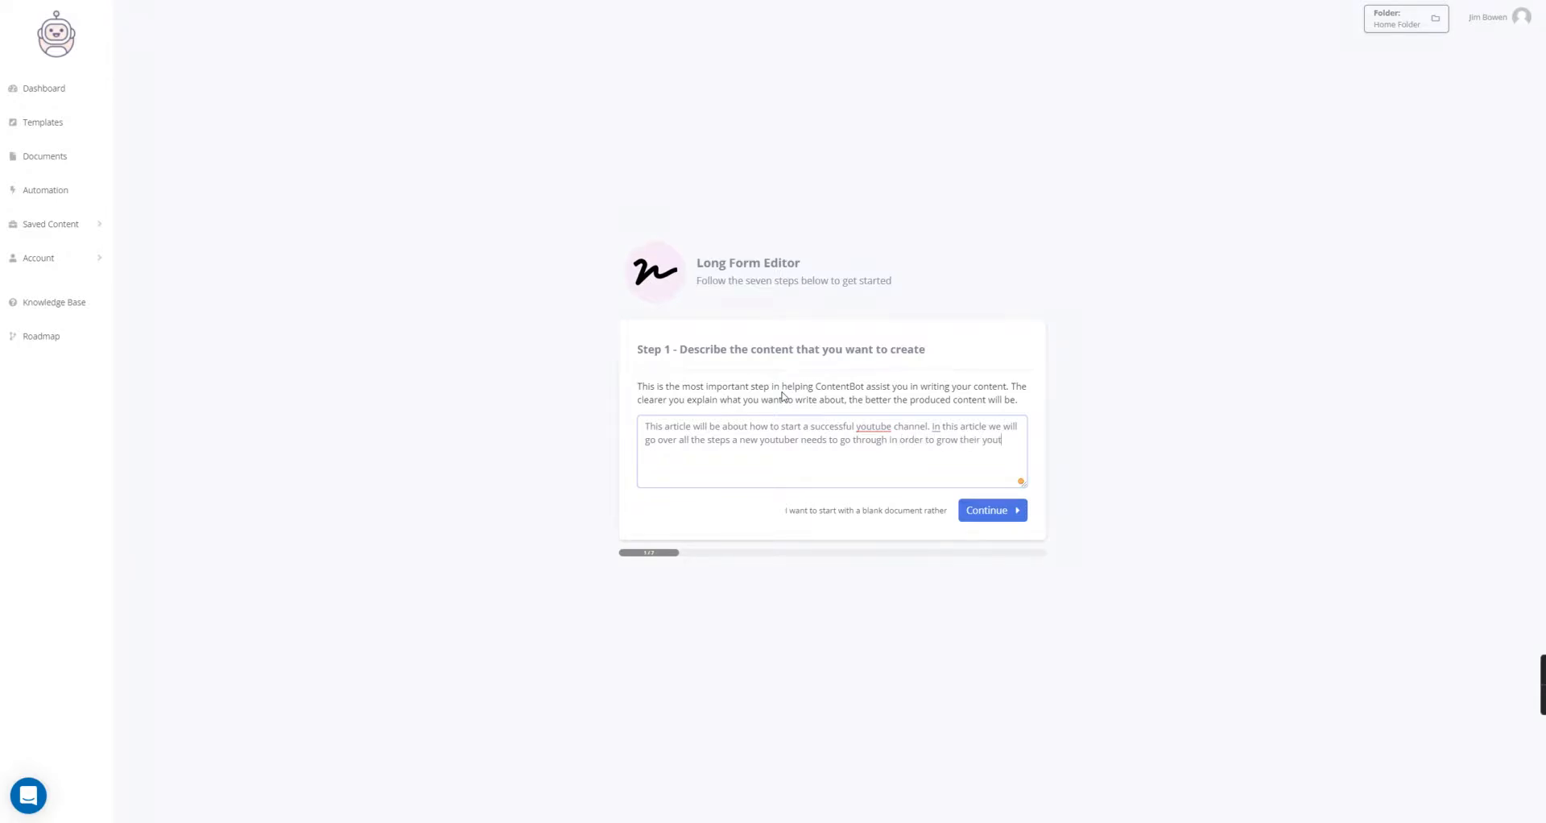
text(ube channel and mak)
text(le)
text( money.)
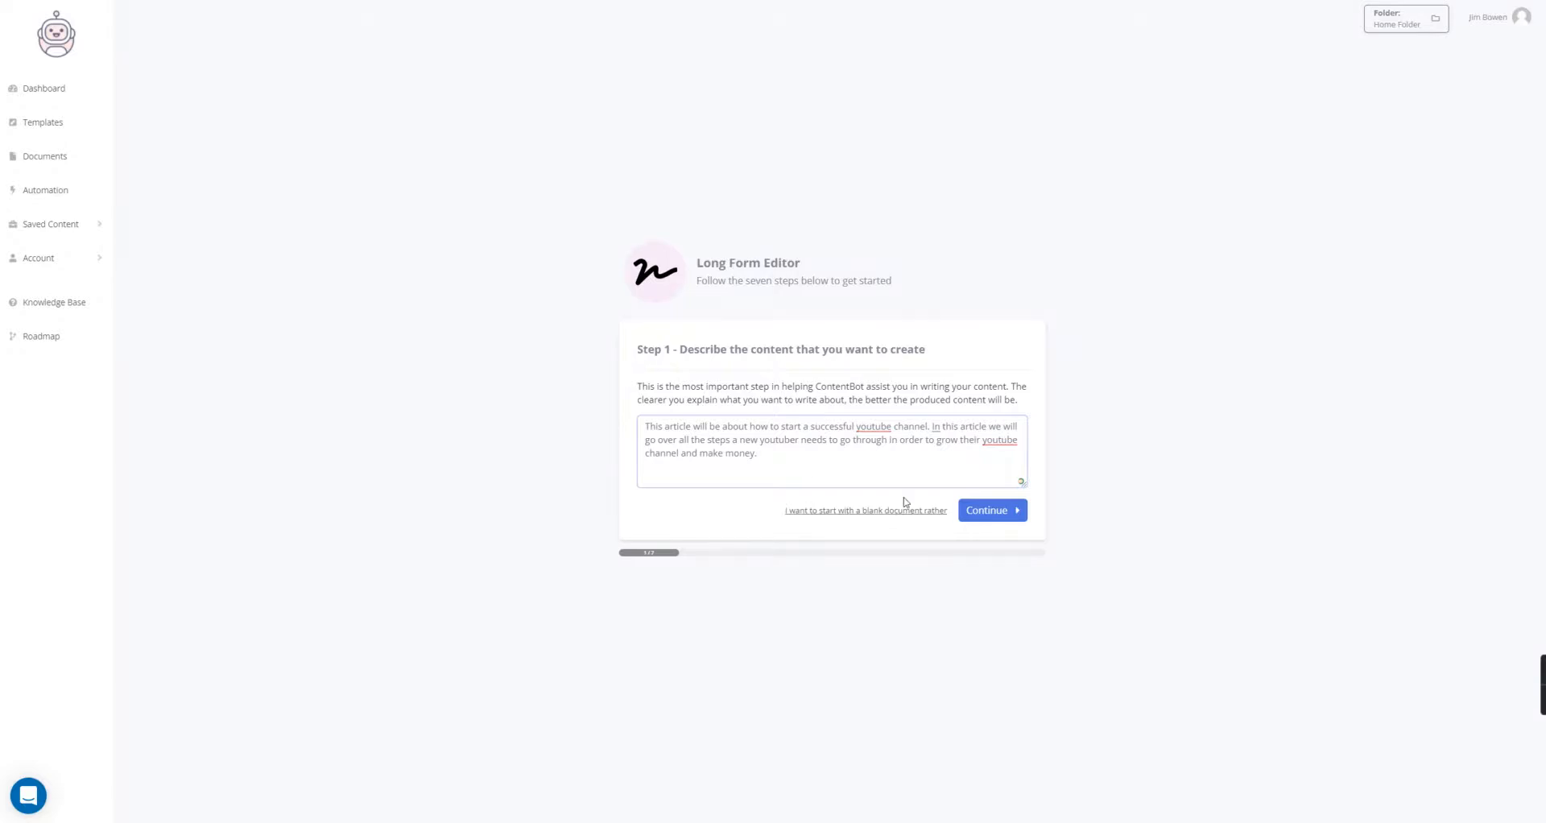
Correct both "youtube" spellings in the content description to "YouTube" and proceed to the title step.
click(870, 427)
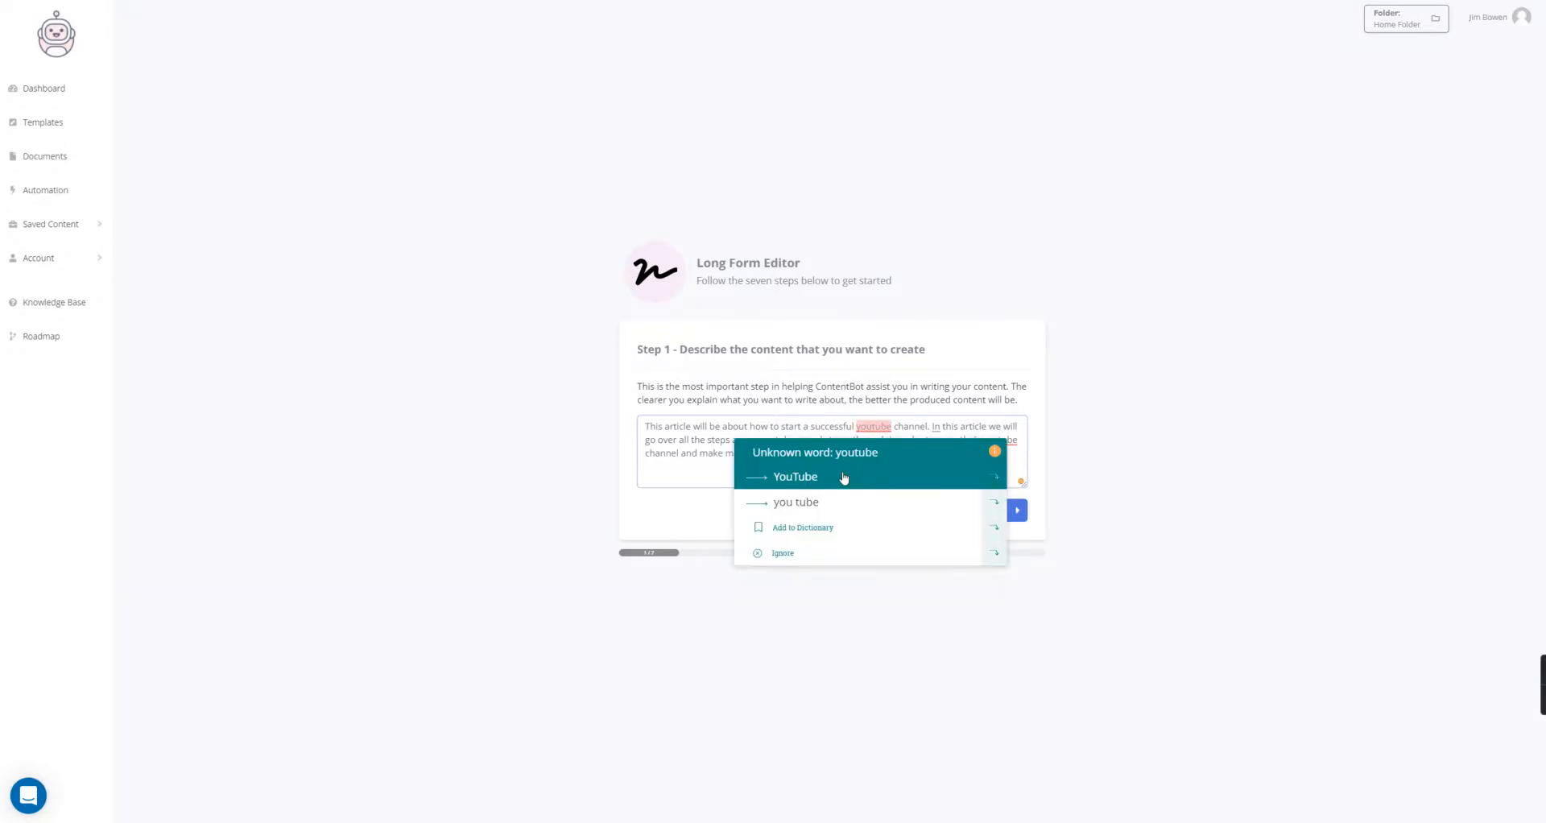
click(843, 476)
click(999, 440)
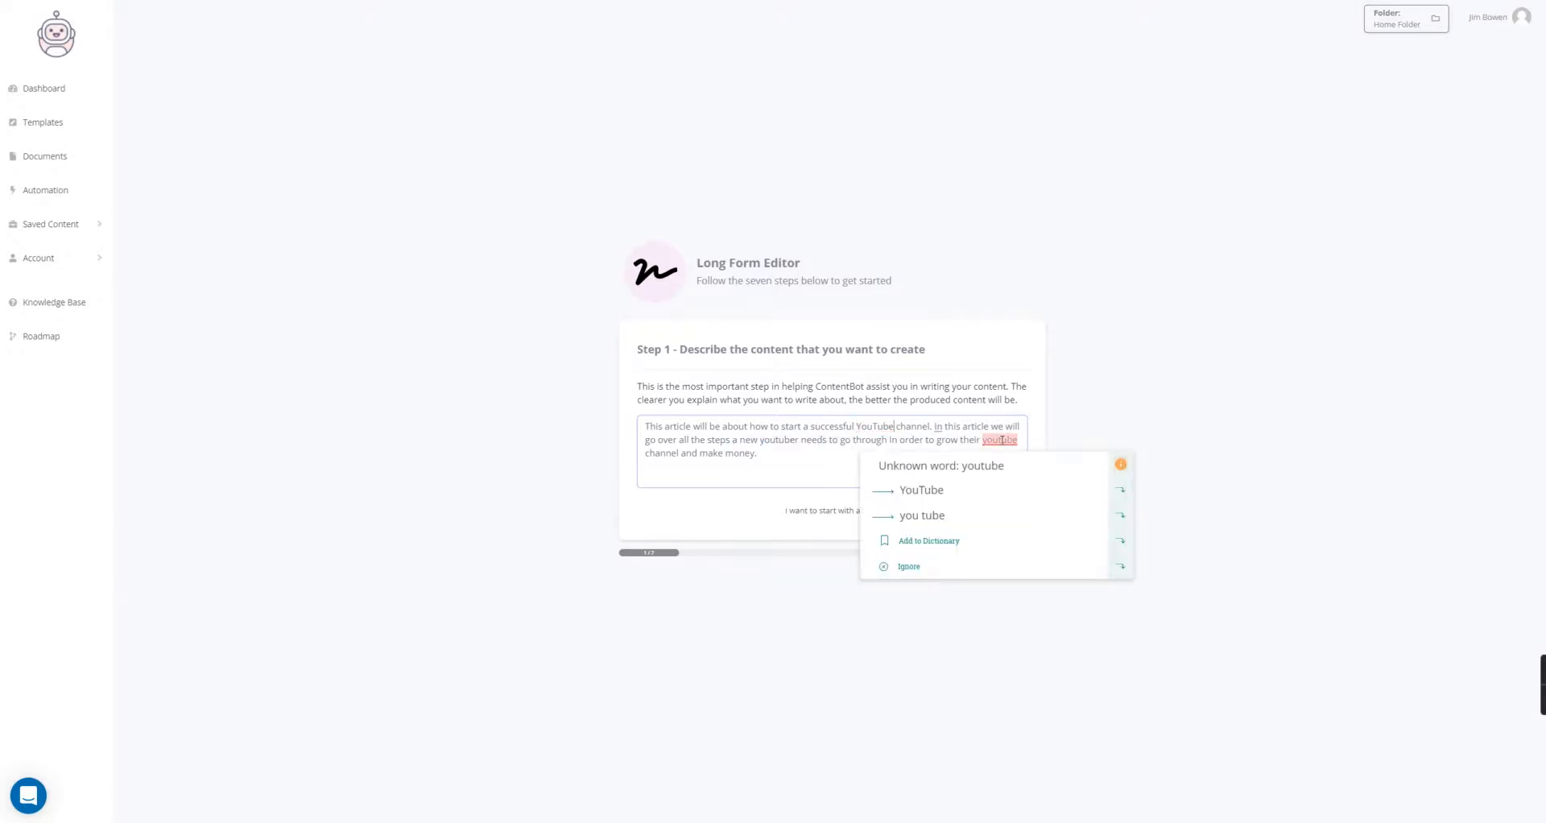
click(916, 486)
click(939, 427)
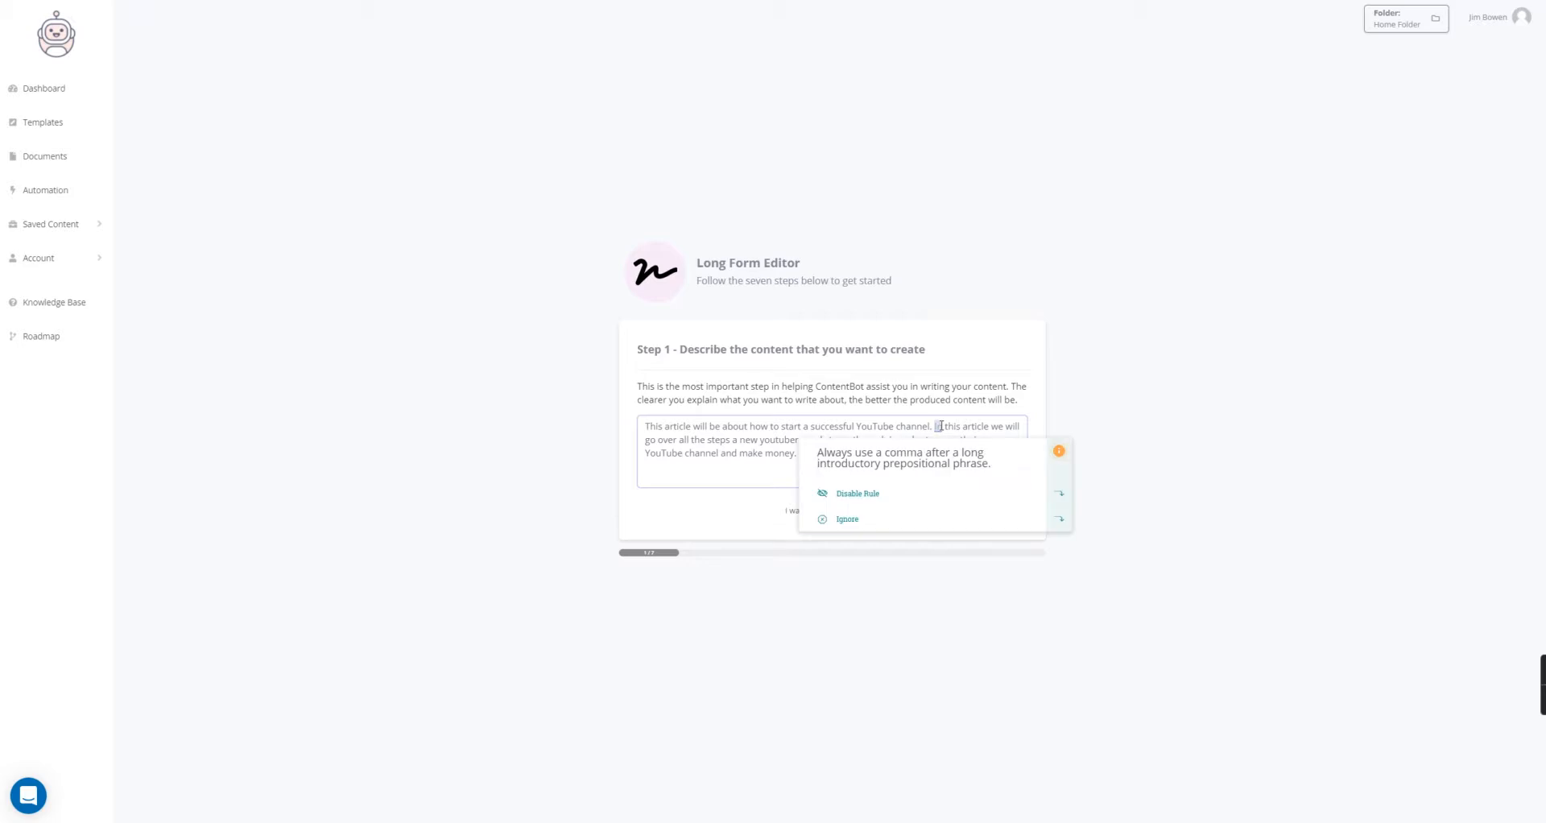
click(708, 478)
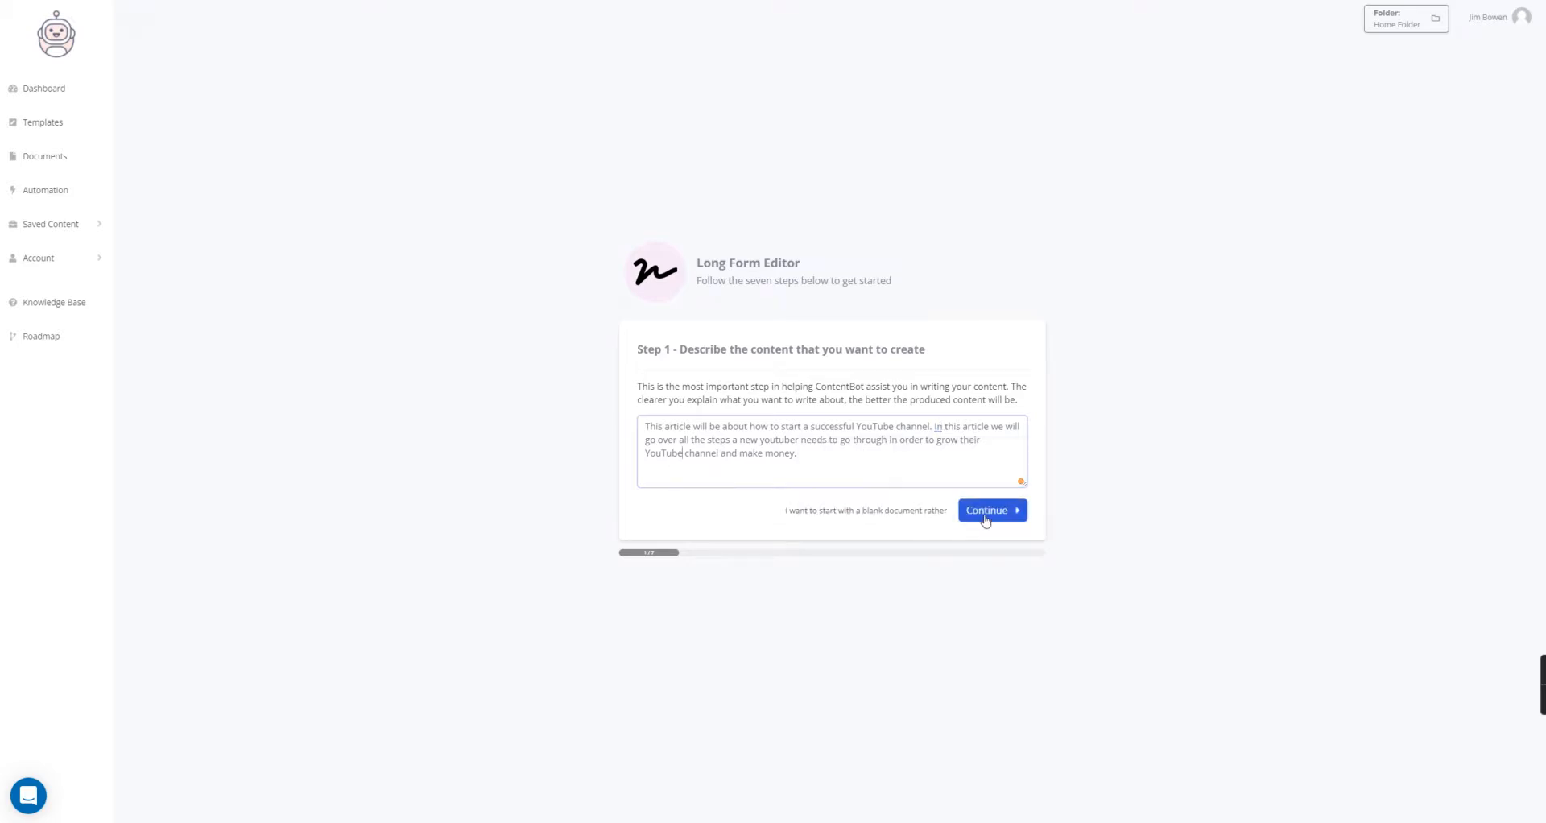
click(986, 513)
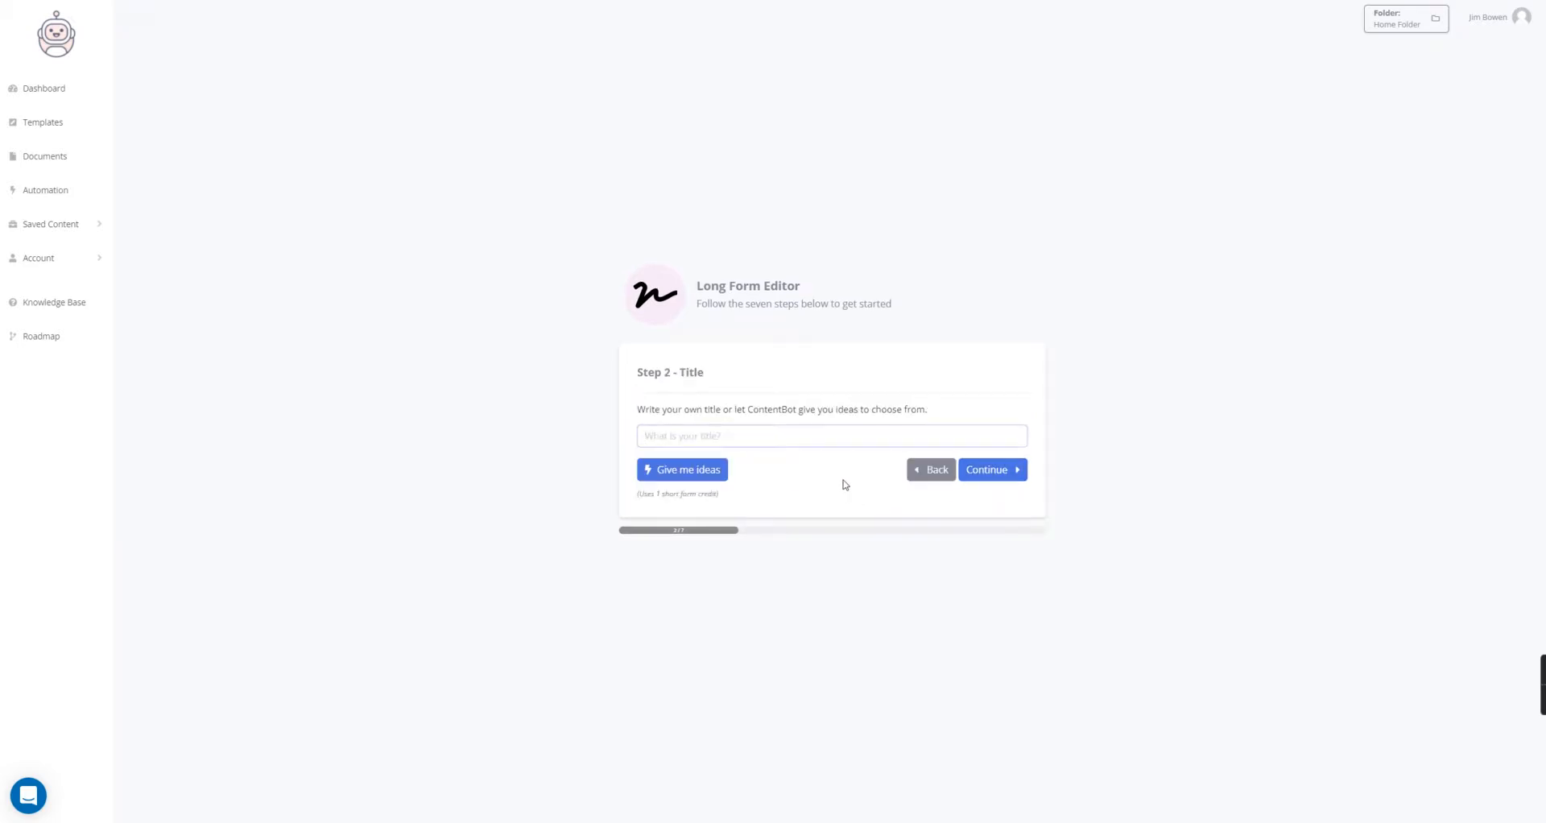
Generate title ideas, choose "12 steps for starting a successful YouTube channel" and proceed to the paragraph introduction.
click(677, 472)
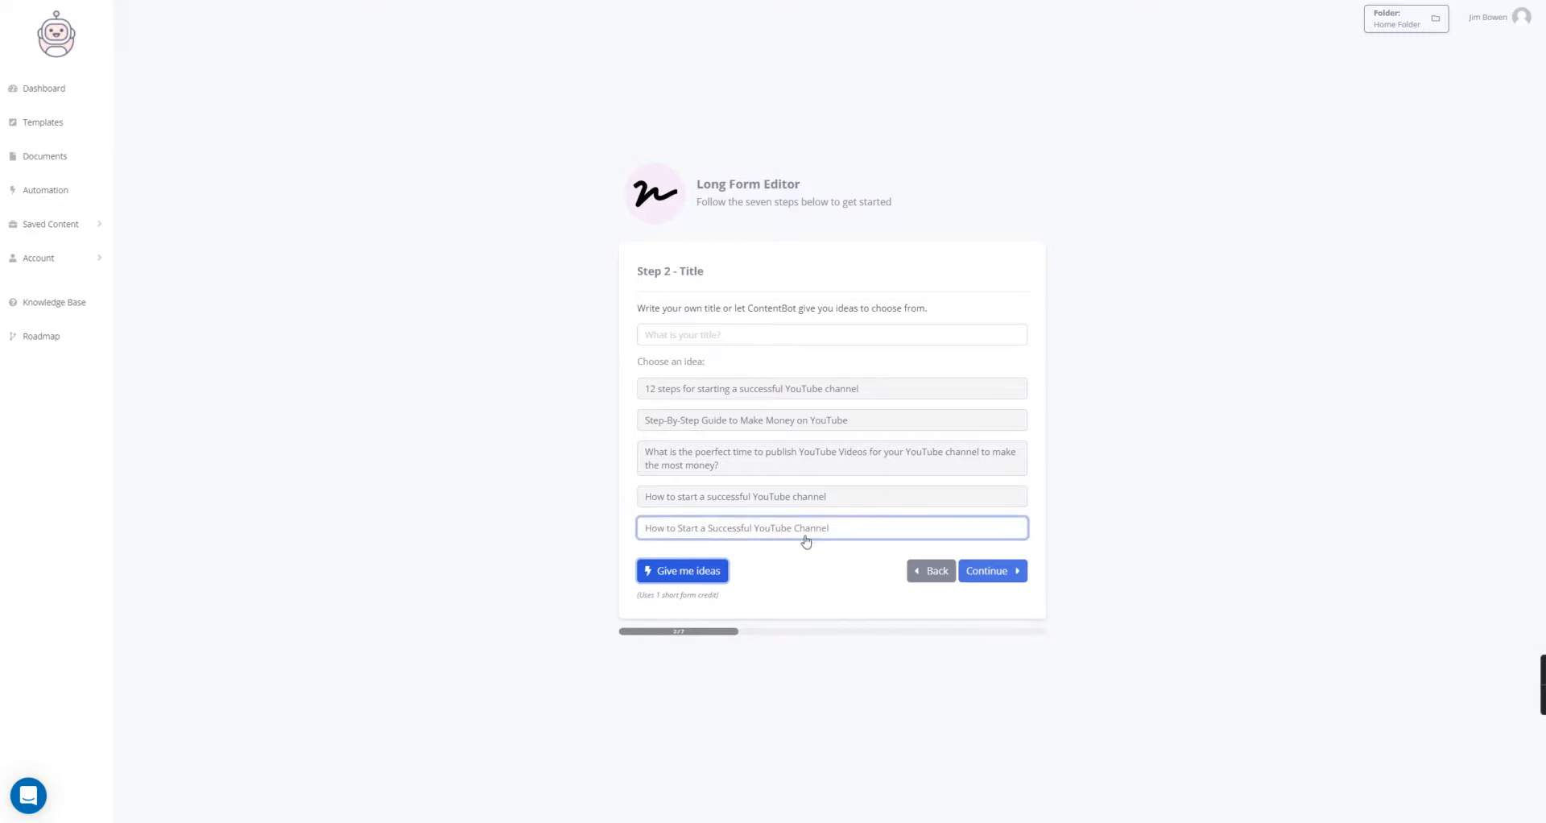
click(703, 392)
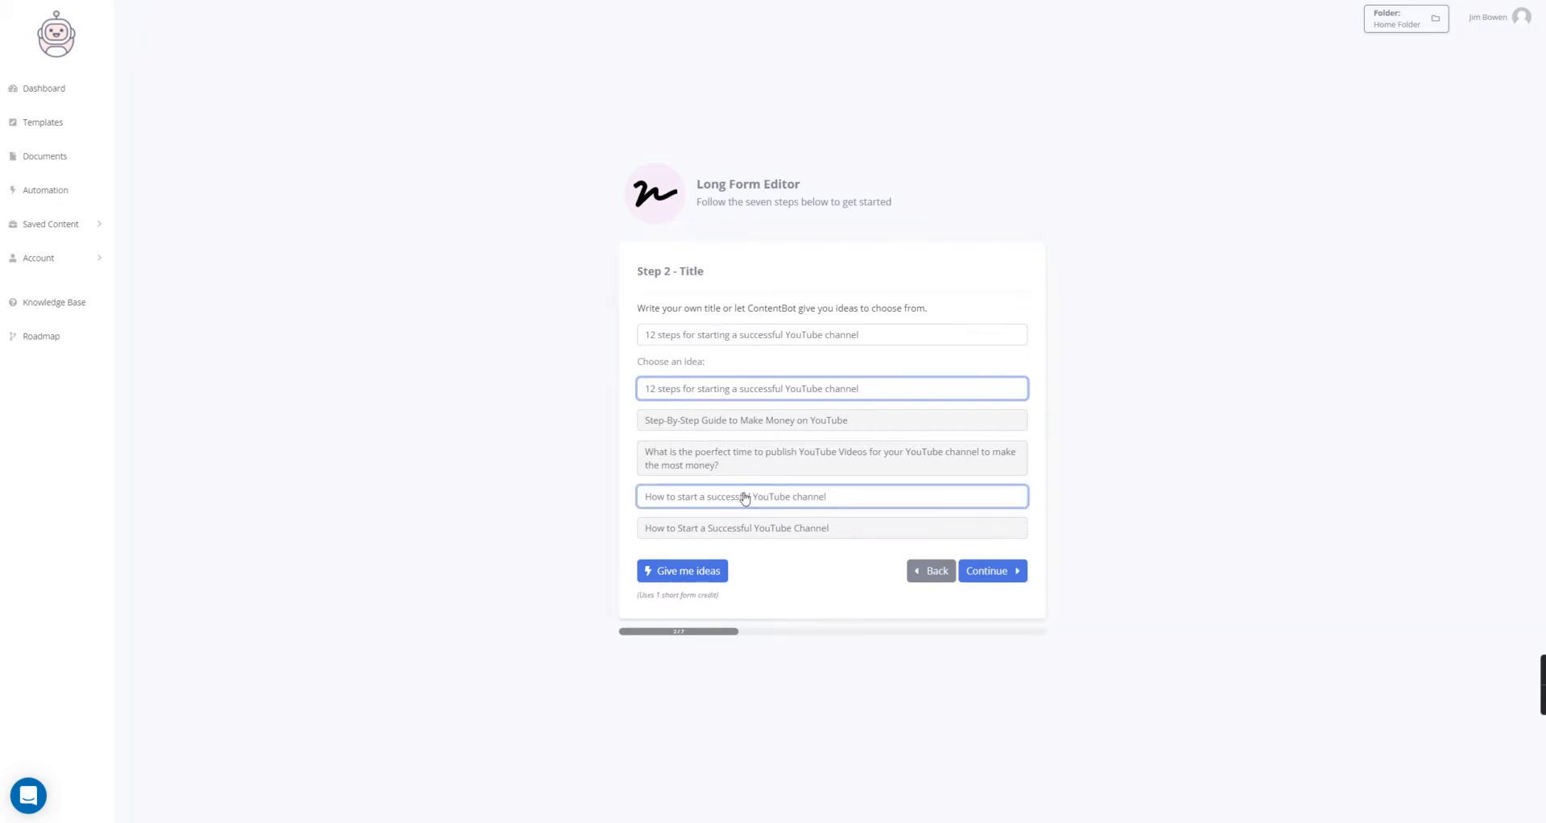
click(990, 570)
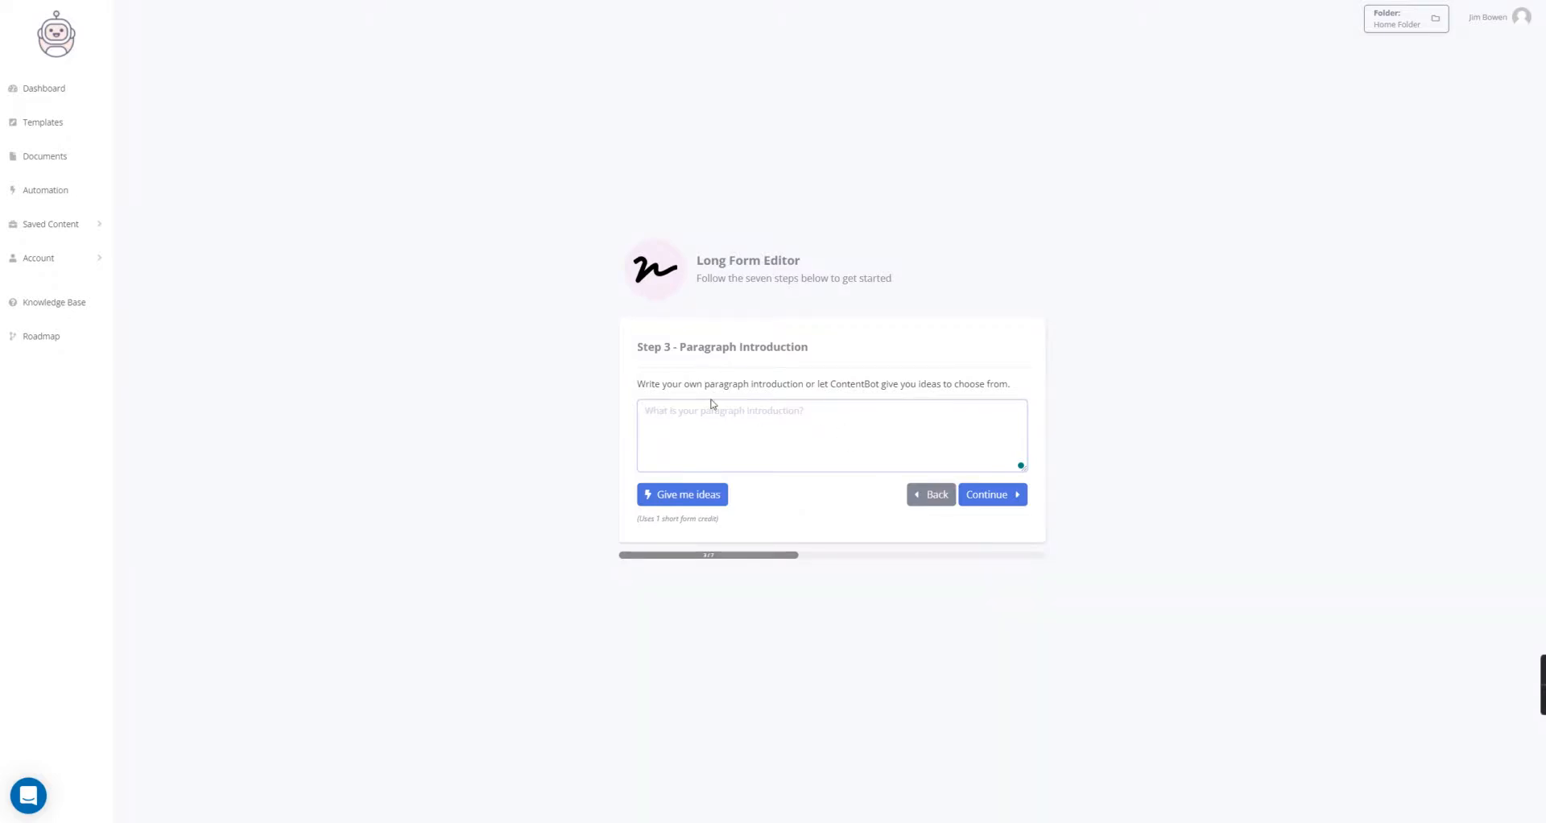
Generate paragraph introduction ideas and review the suggestions for one that reads like an introduction.
click(676, 496)
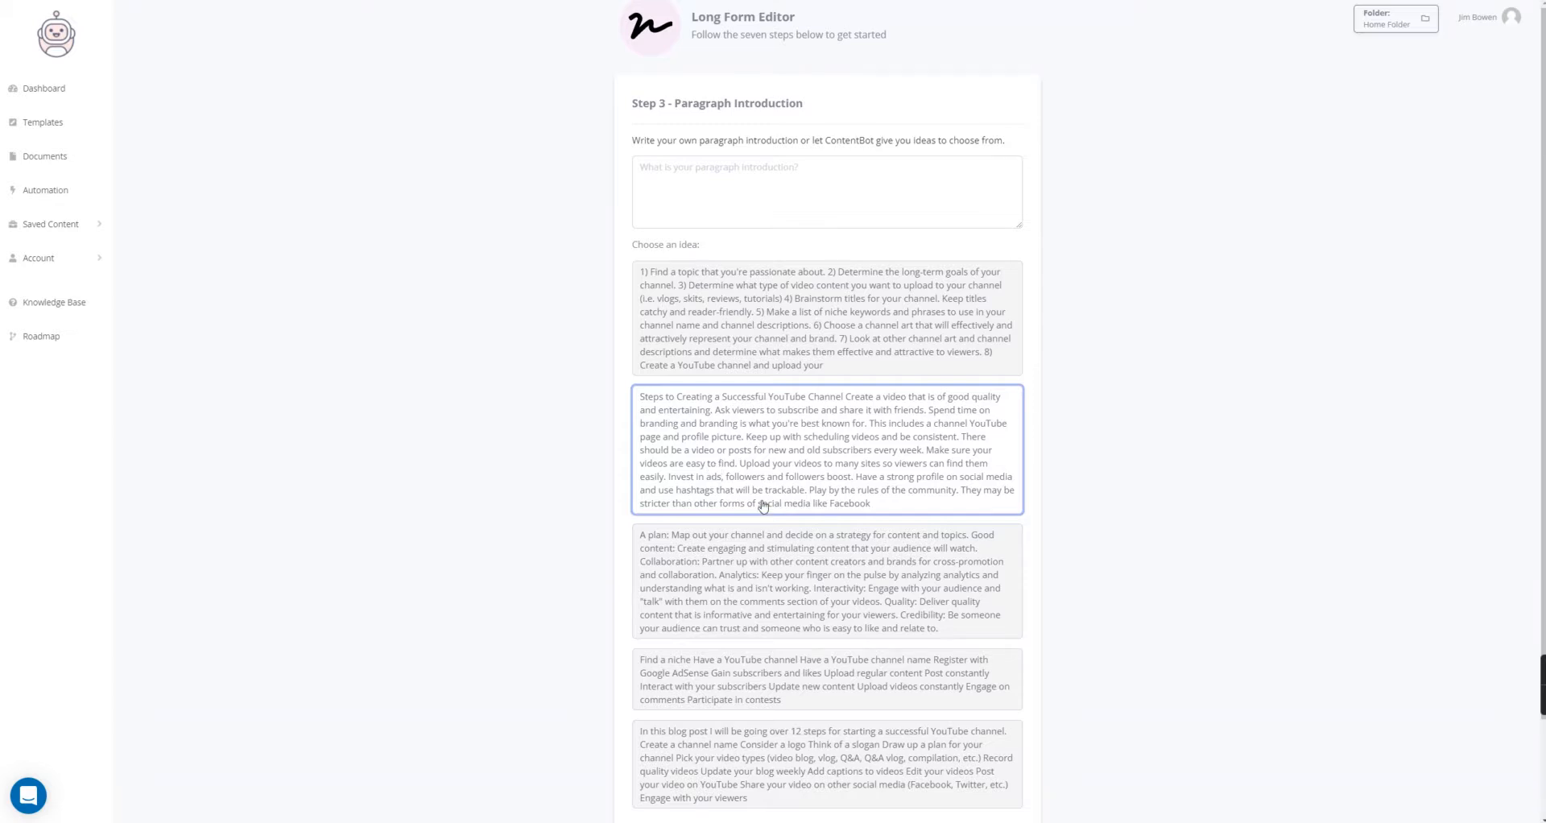
scroll(749, 457, down, 1)
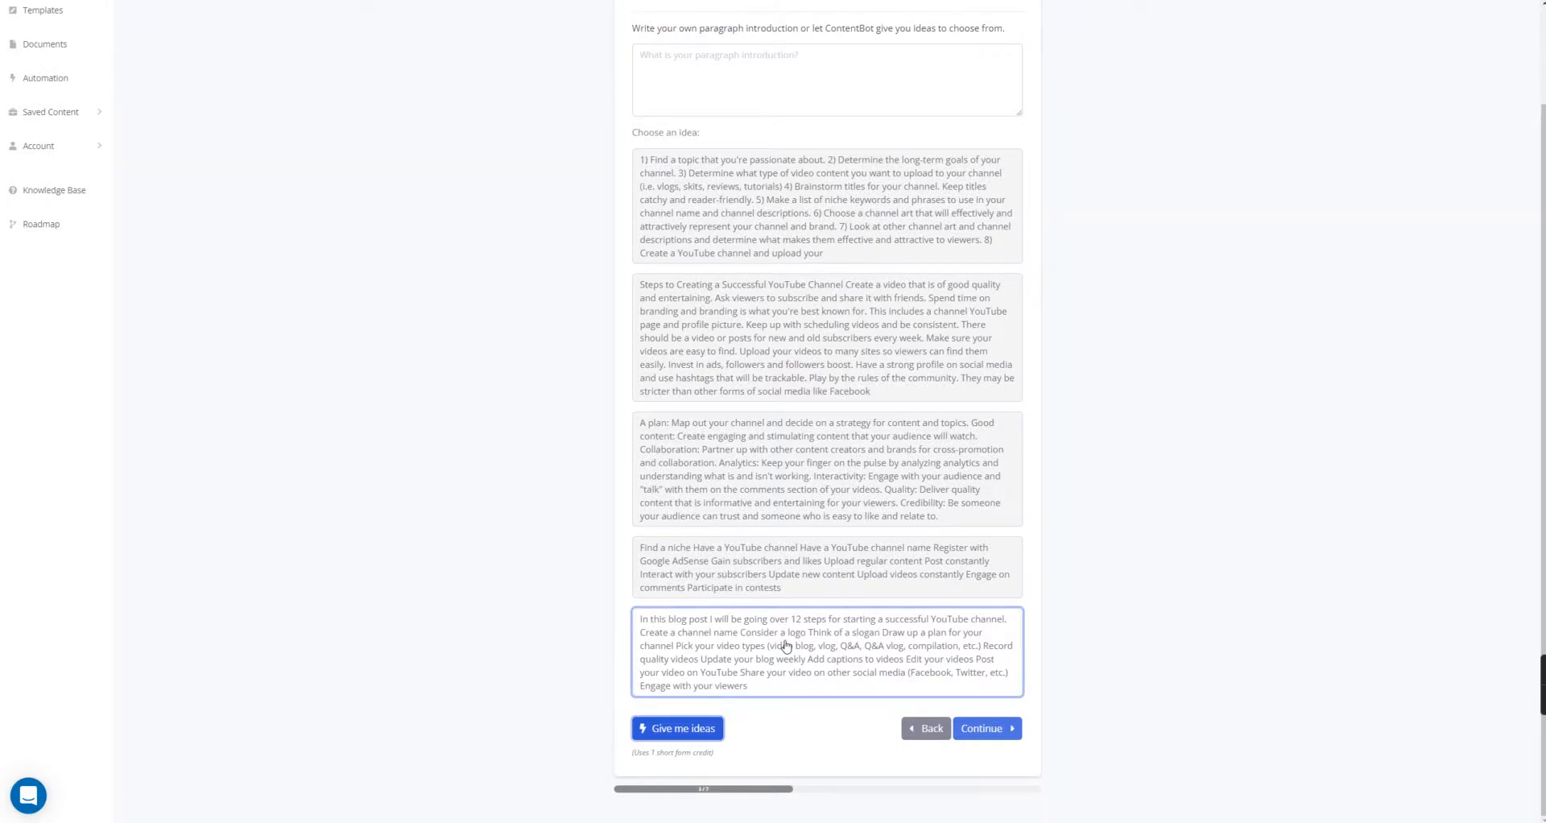
scroll(789, 644, up, 2)
scroll(792, 643, down, 2)
scroll(794, 642, up, 1)
scroll(795, 642, up, 1)
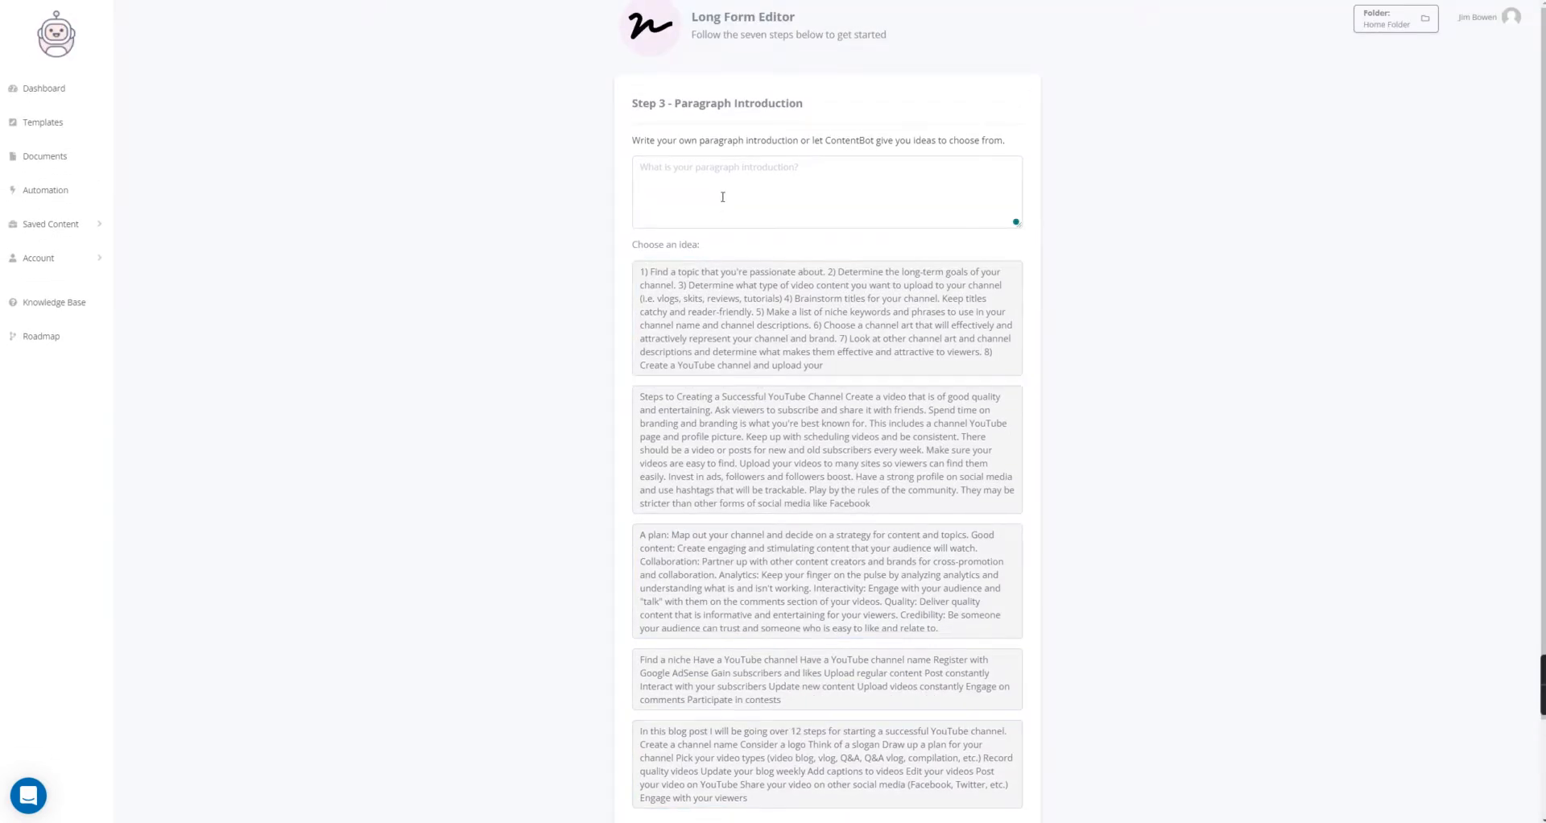
scroll(780, 525, down, 2)
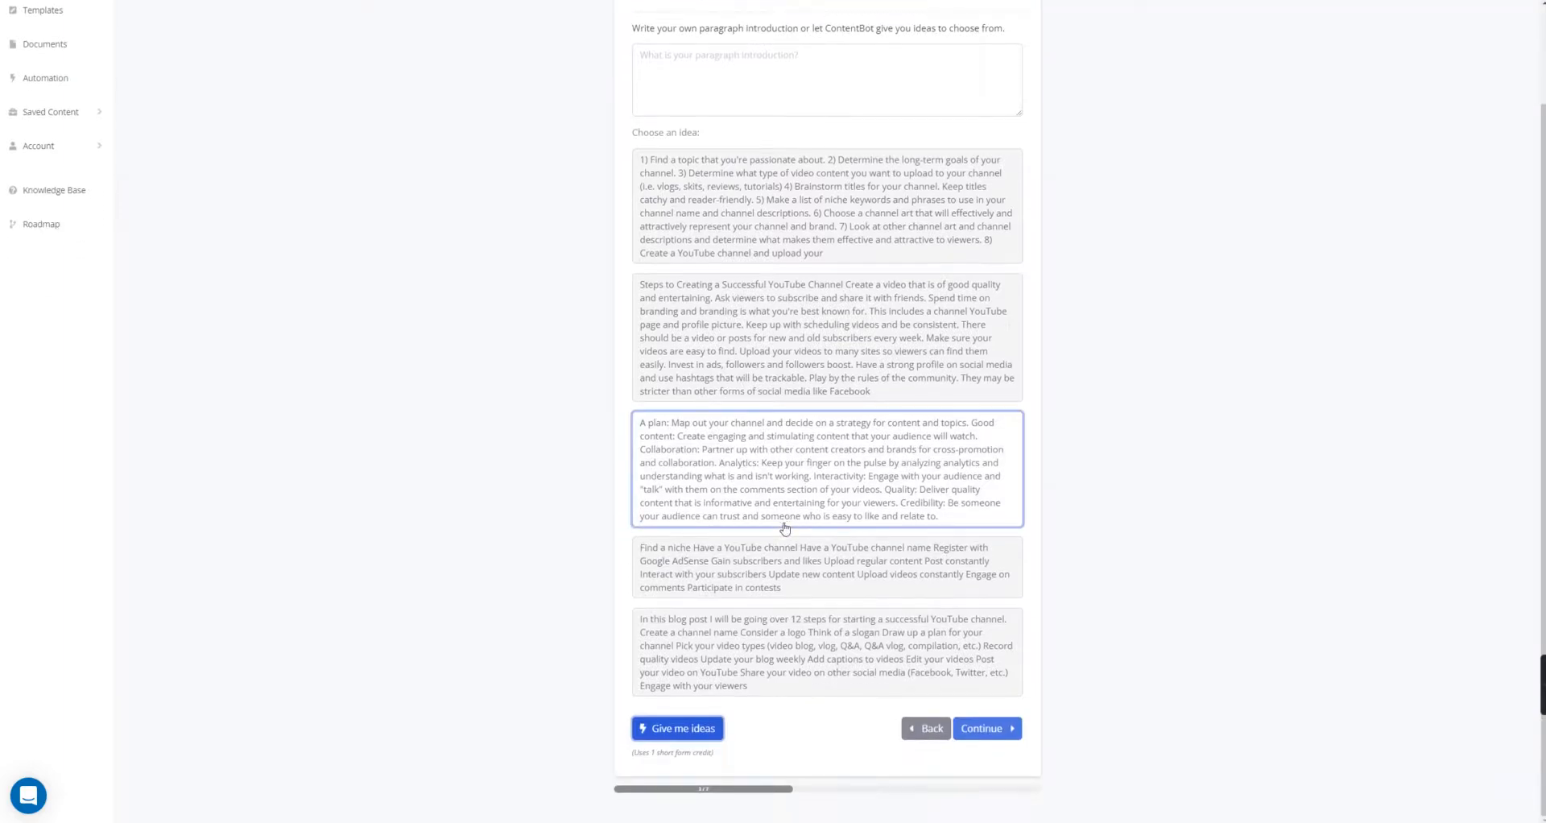
click(664, 592)
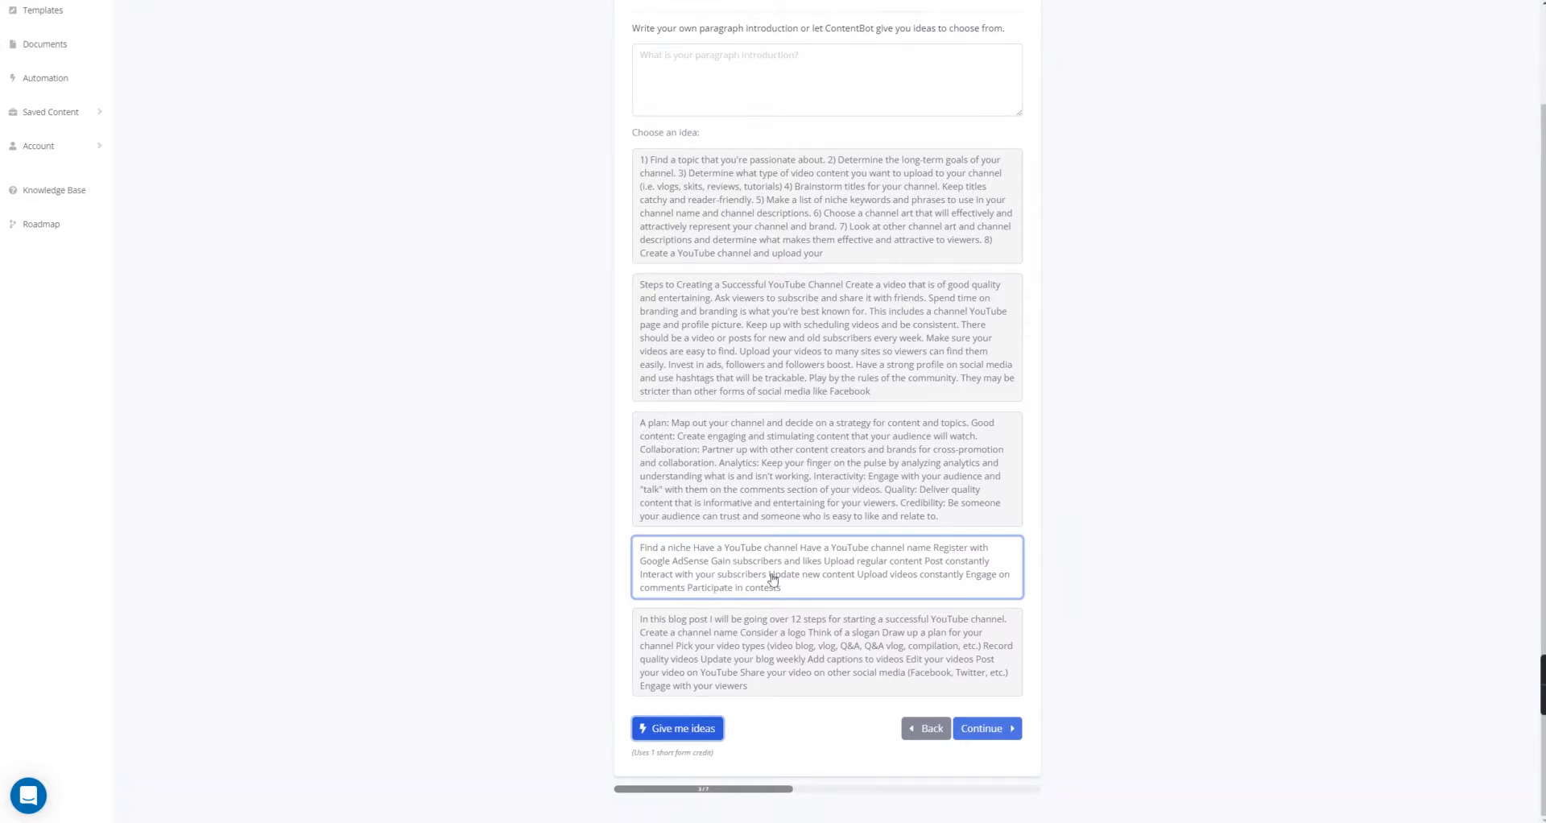
click(742, 514)
click(685, 304)
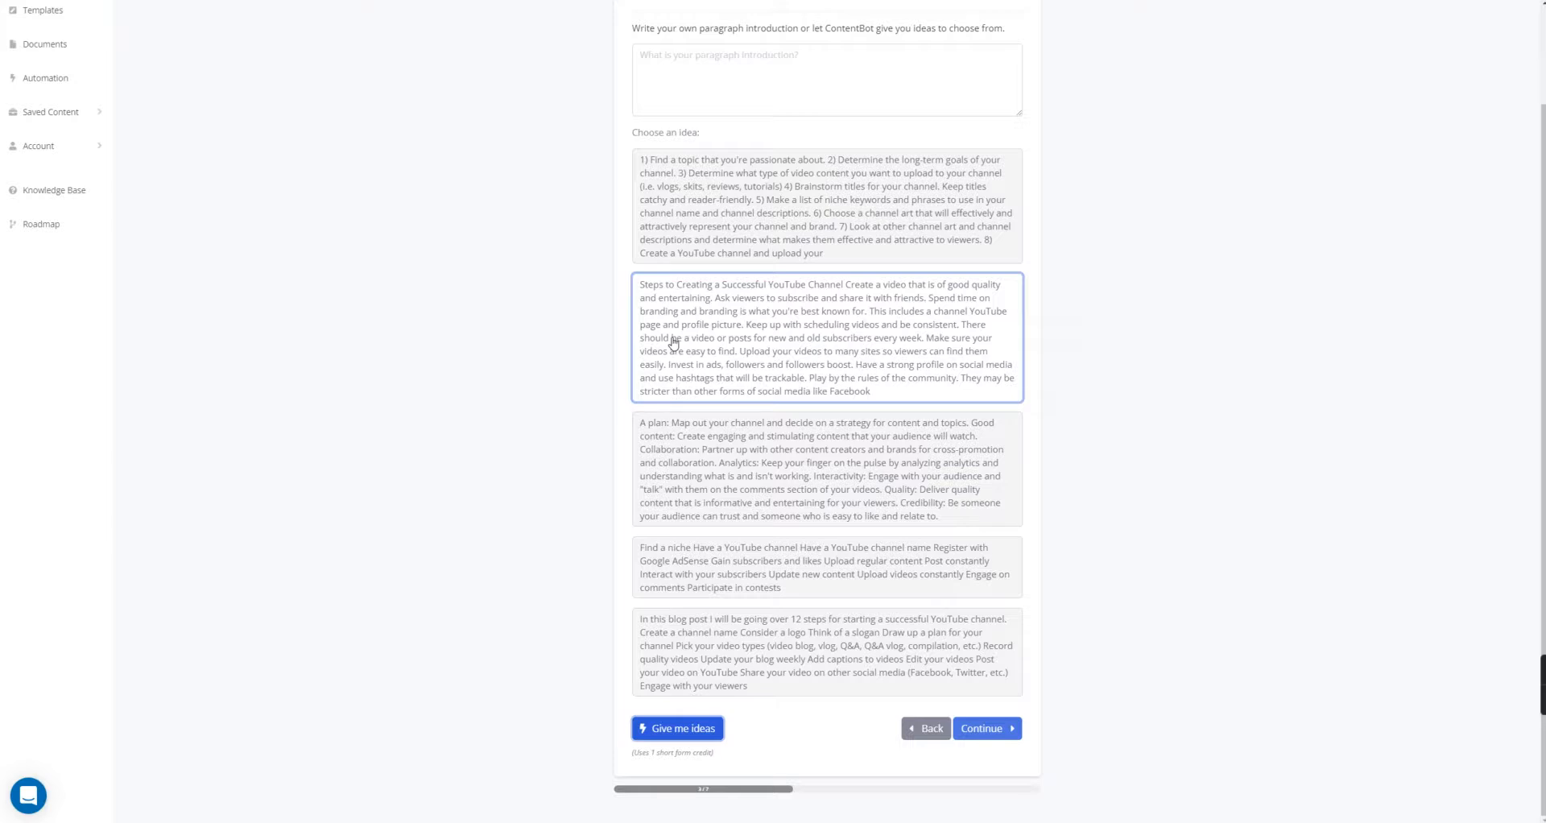
scroll(775, 357, up, 1)
click(757, 358)
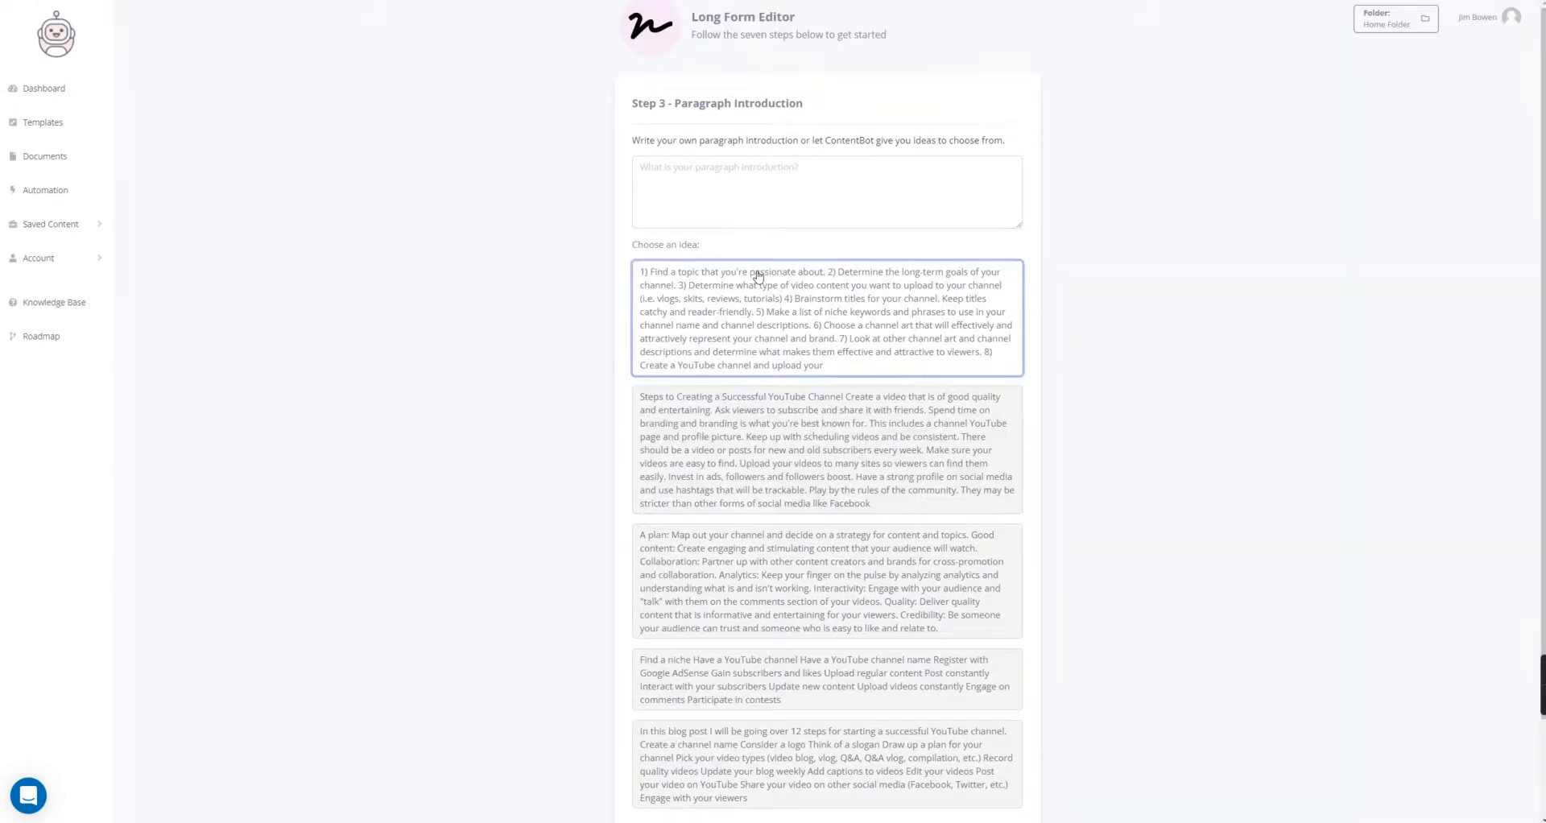
scroll(777, 419, down, 1)
Regenerate the paragraph introduction ideas several times and look through each new batch.
click(678, 735)
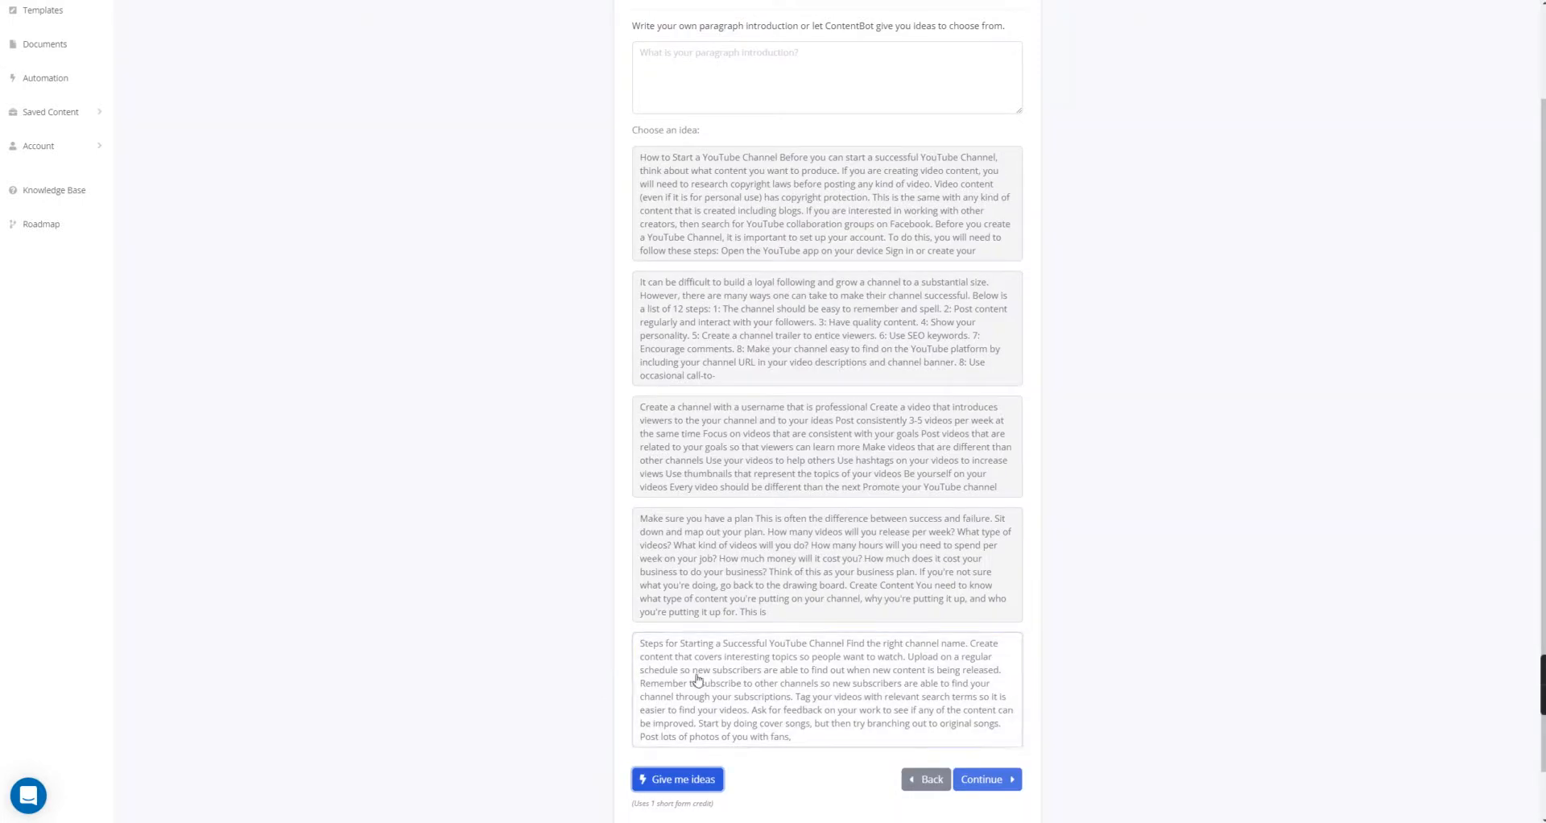
scroll(722, 673, down, 1)
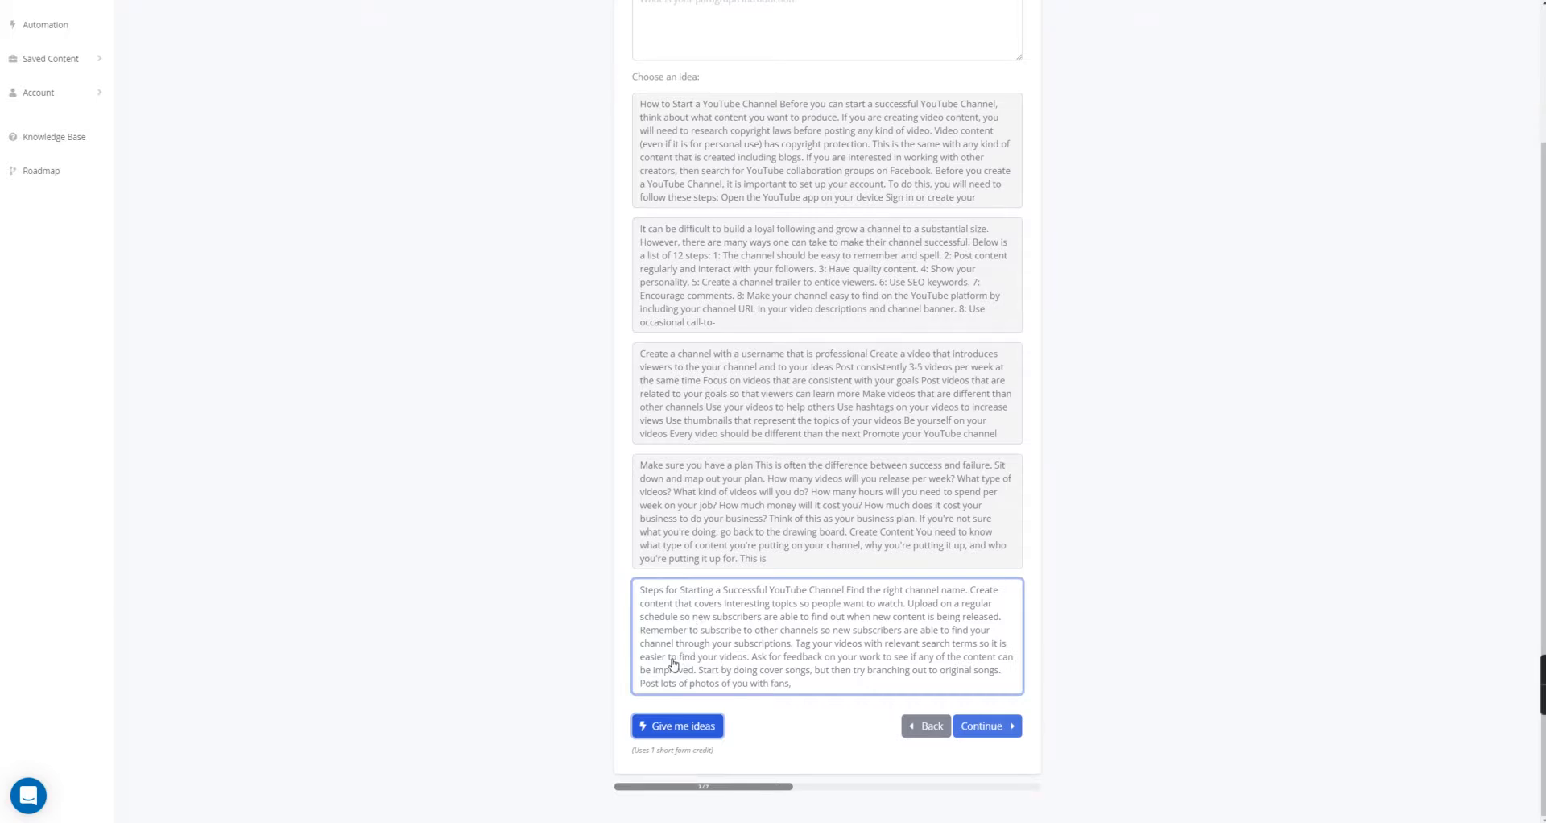
click(688, 288)
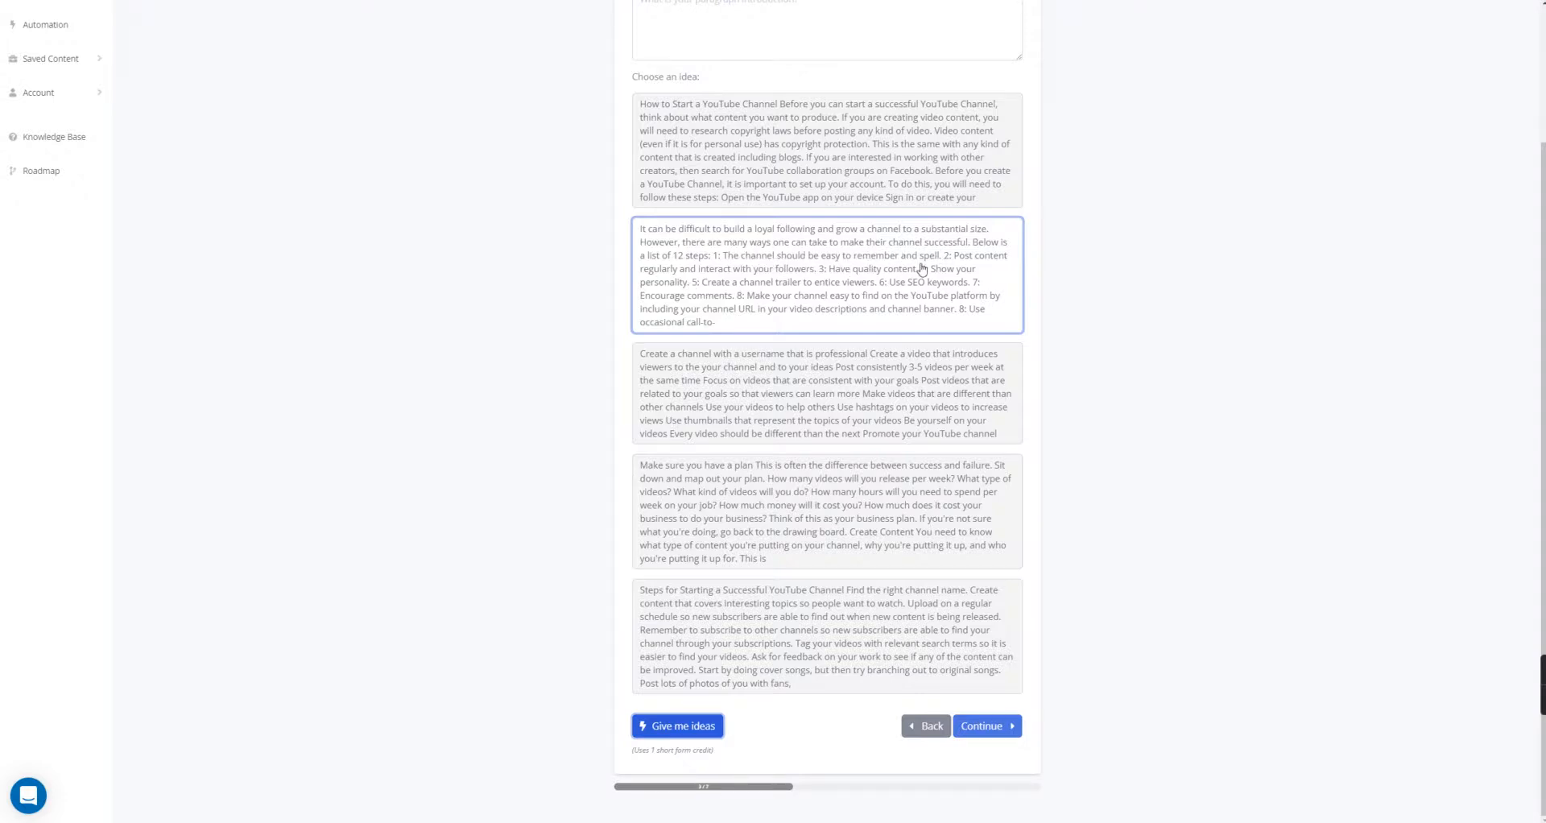
click(669, 588)
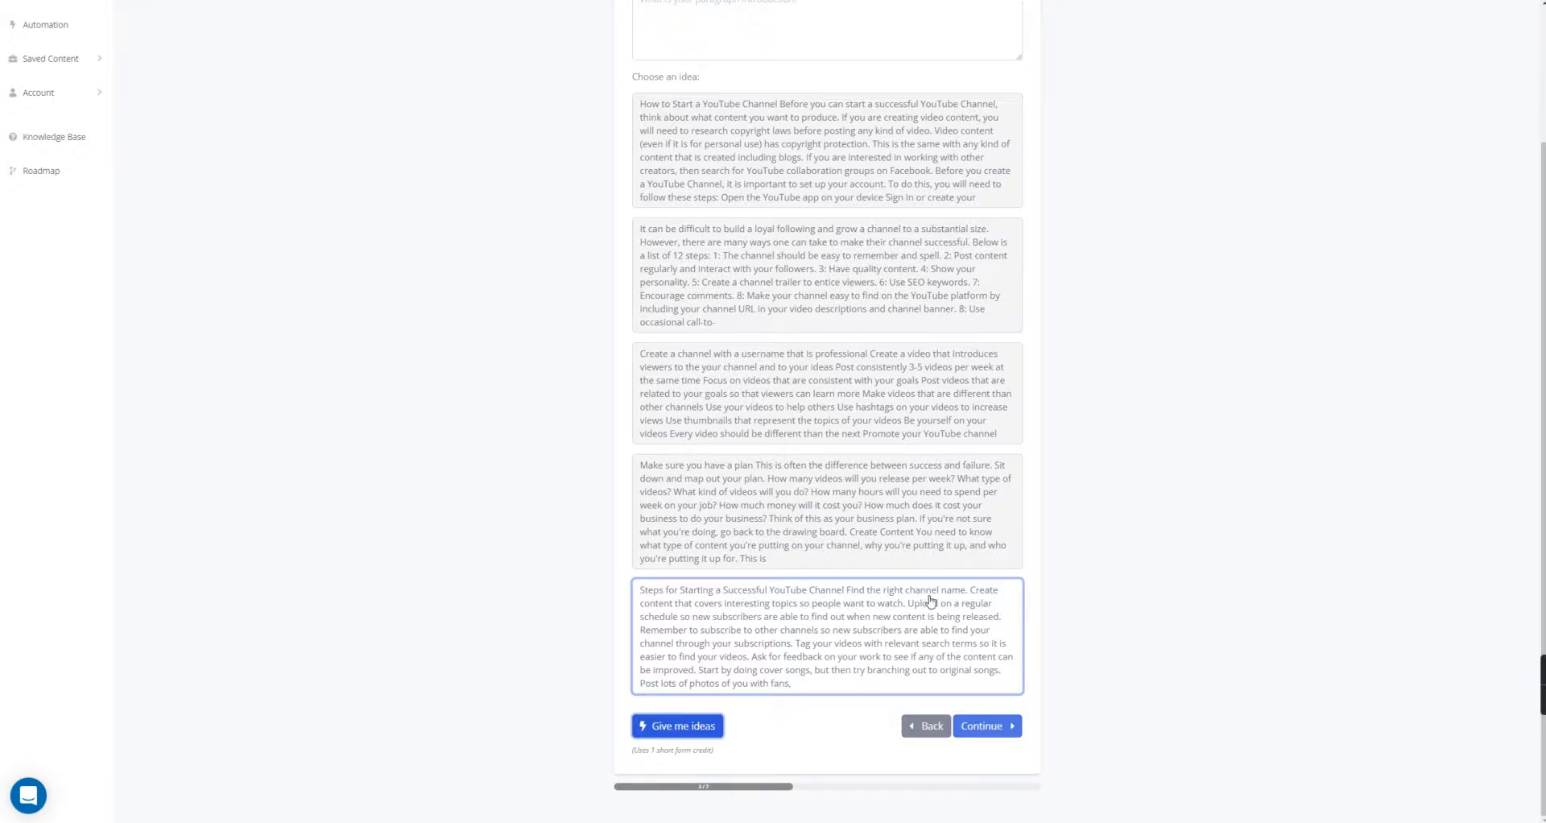
click(688, 727)
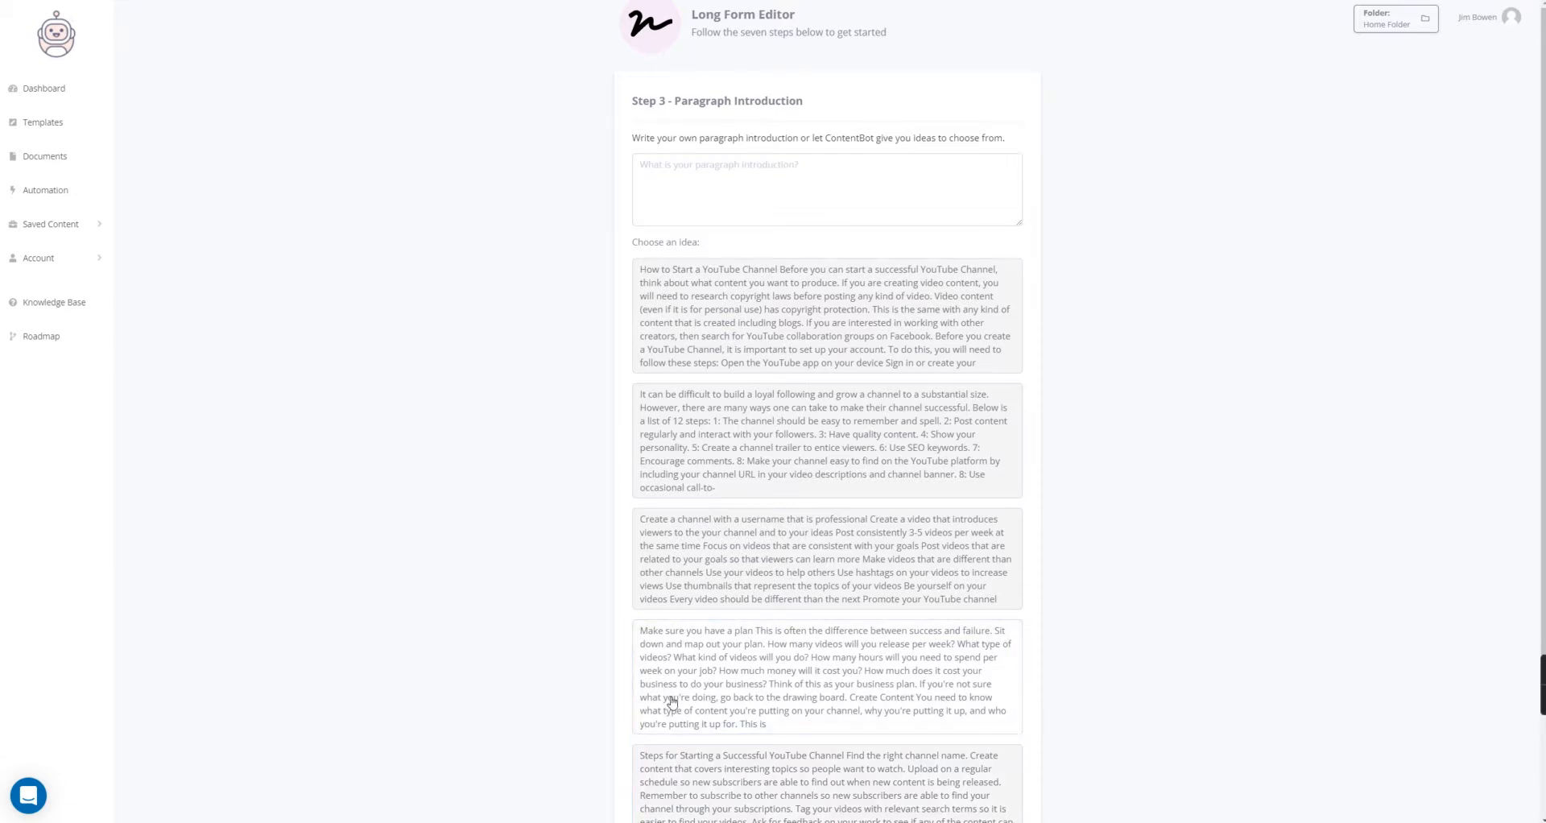
scroll(674, 704, down, 2)
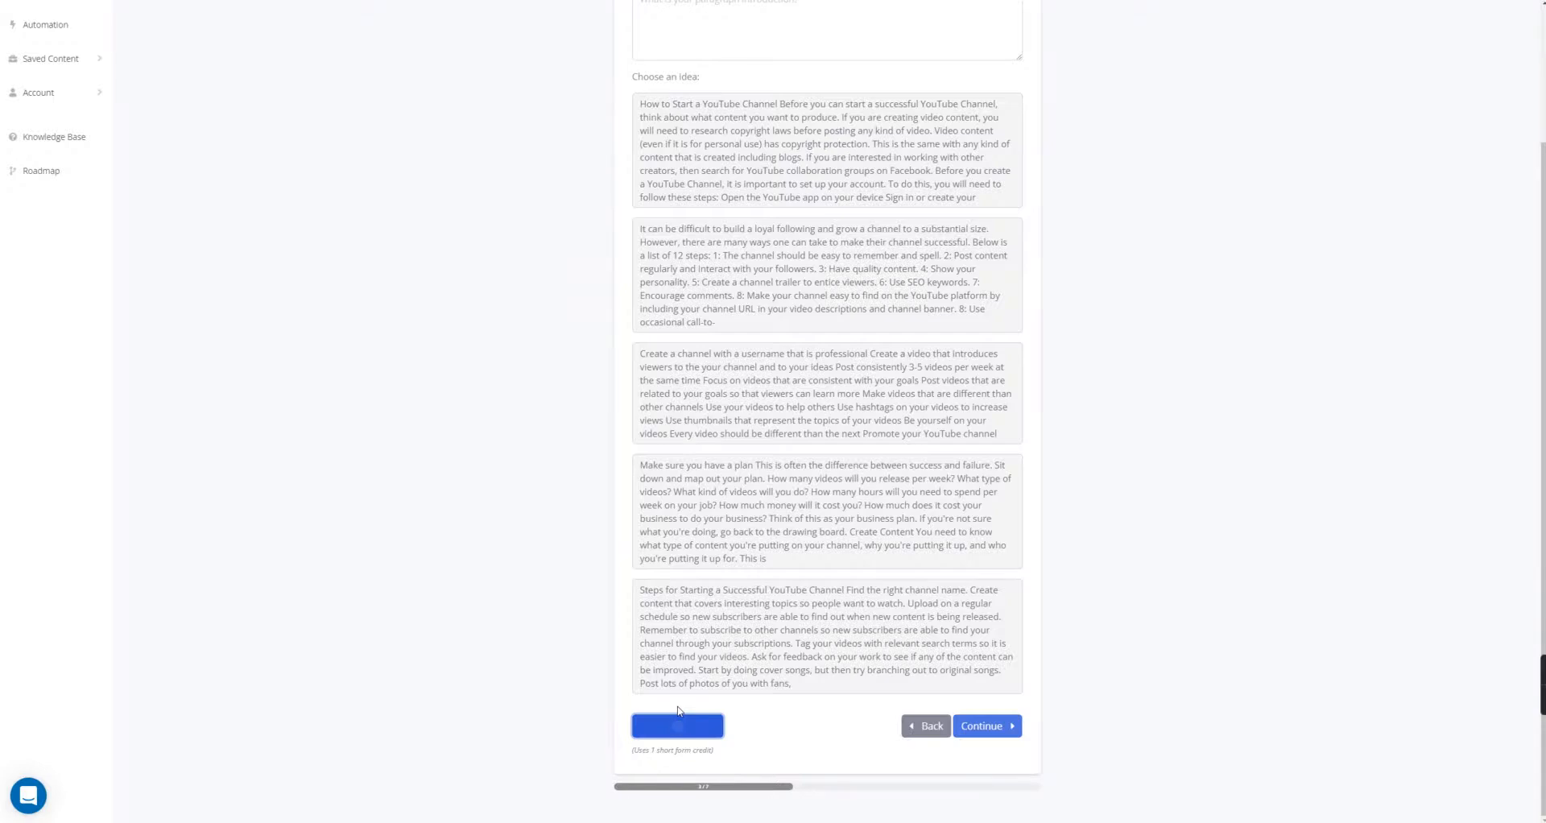
click(676, 618)
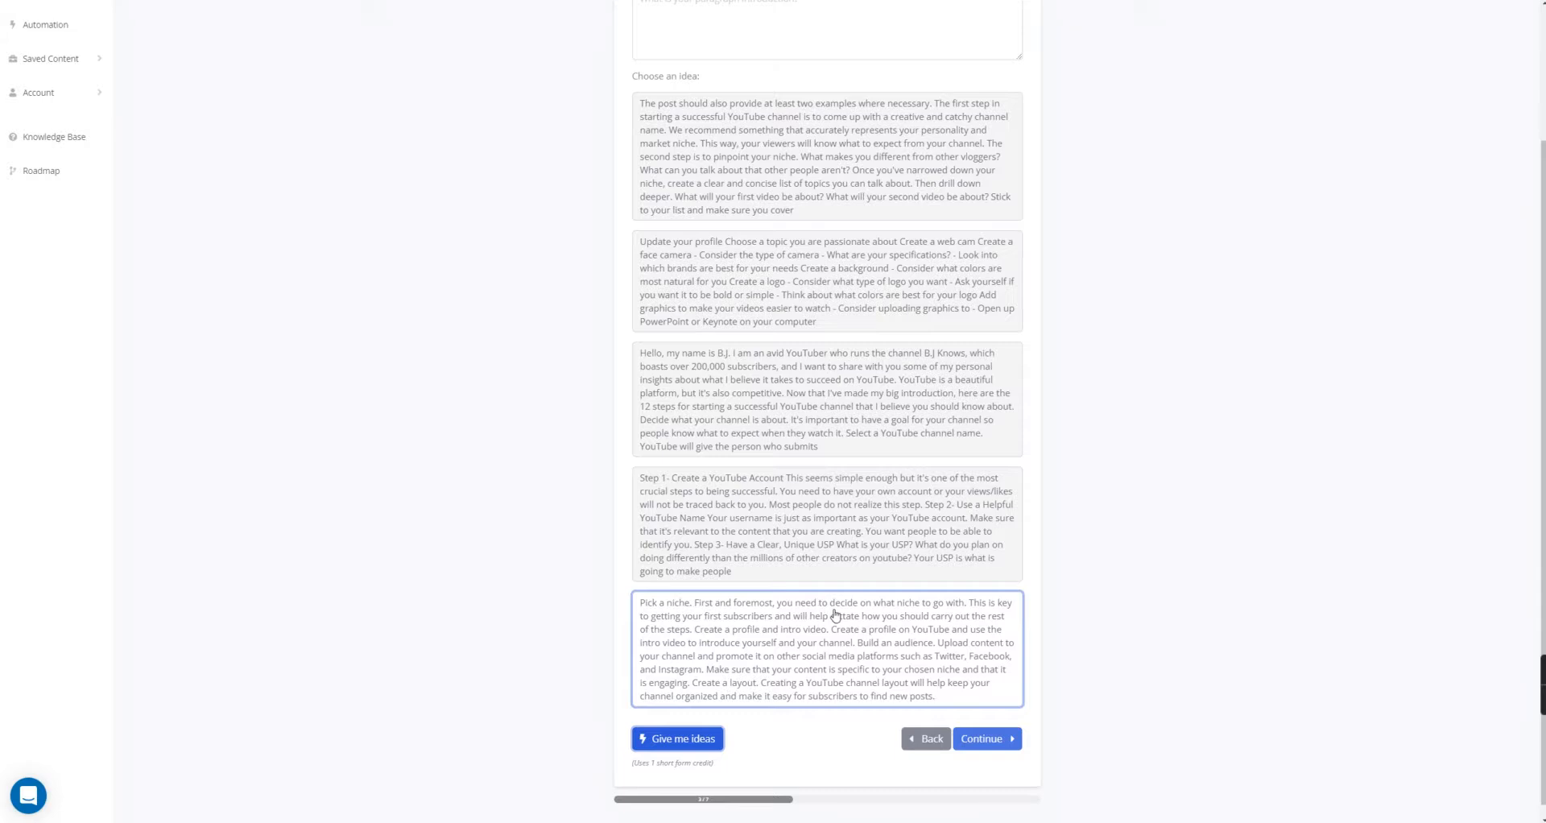
click(679, 741)
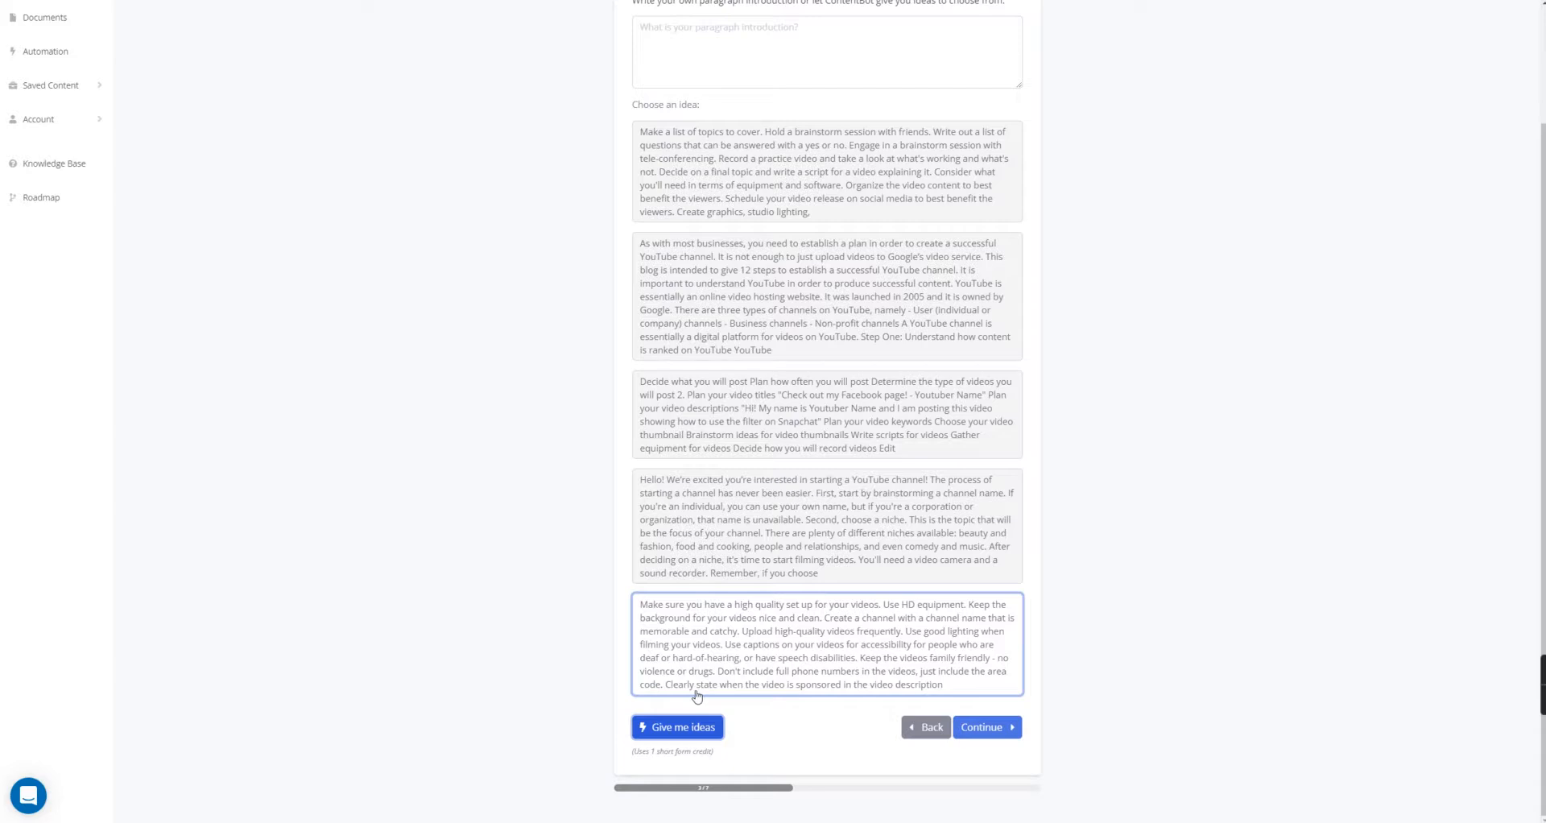
Generate another batch of introductions, choose the one beginning "I have been a YouTube creator for over five years now" and proceed to the blog outline.
click(677, 728)
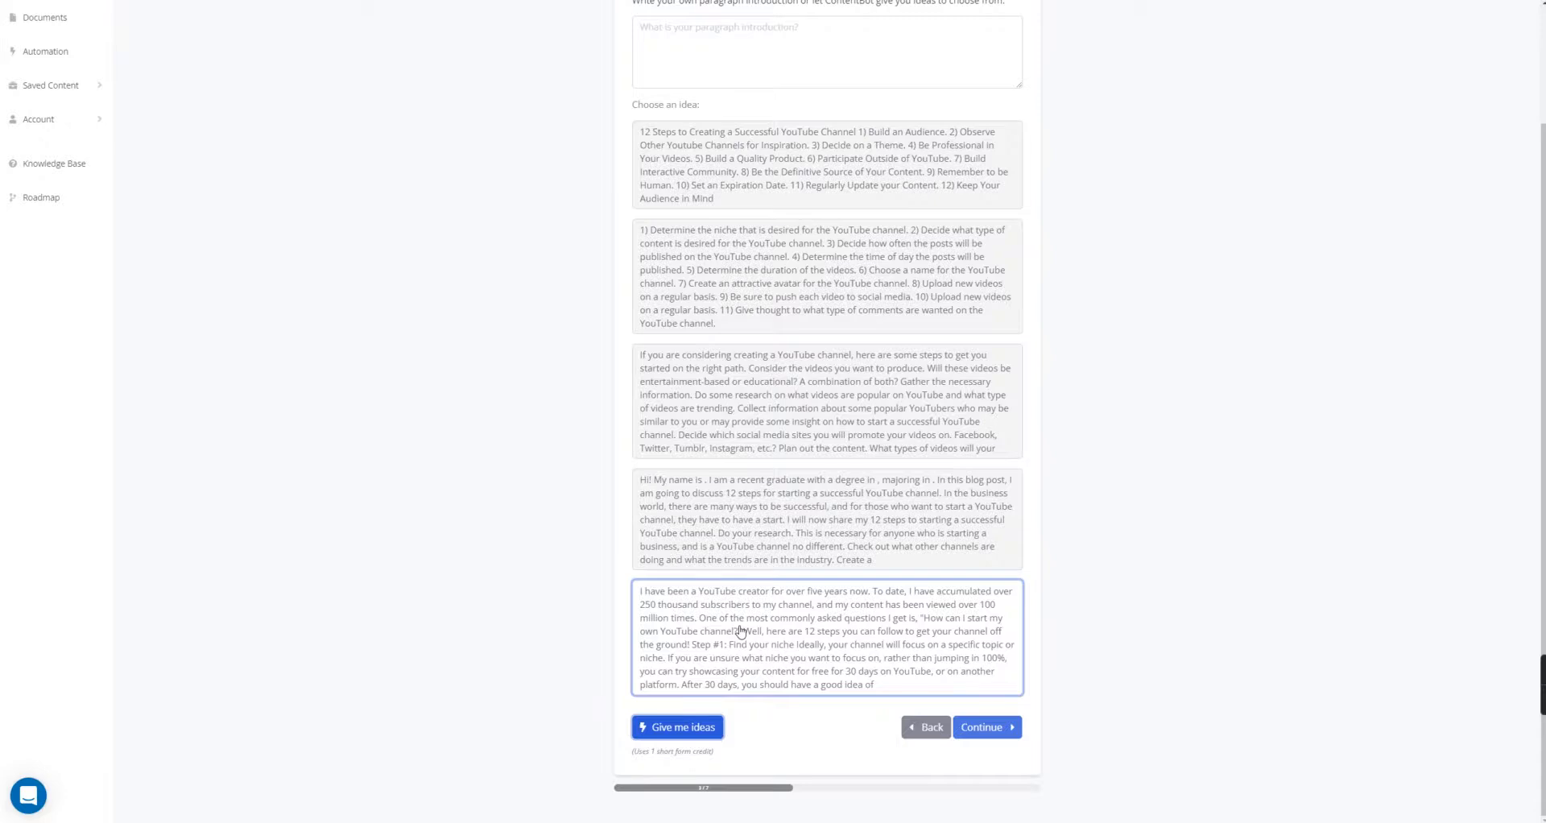
click(809, 652)
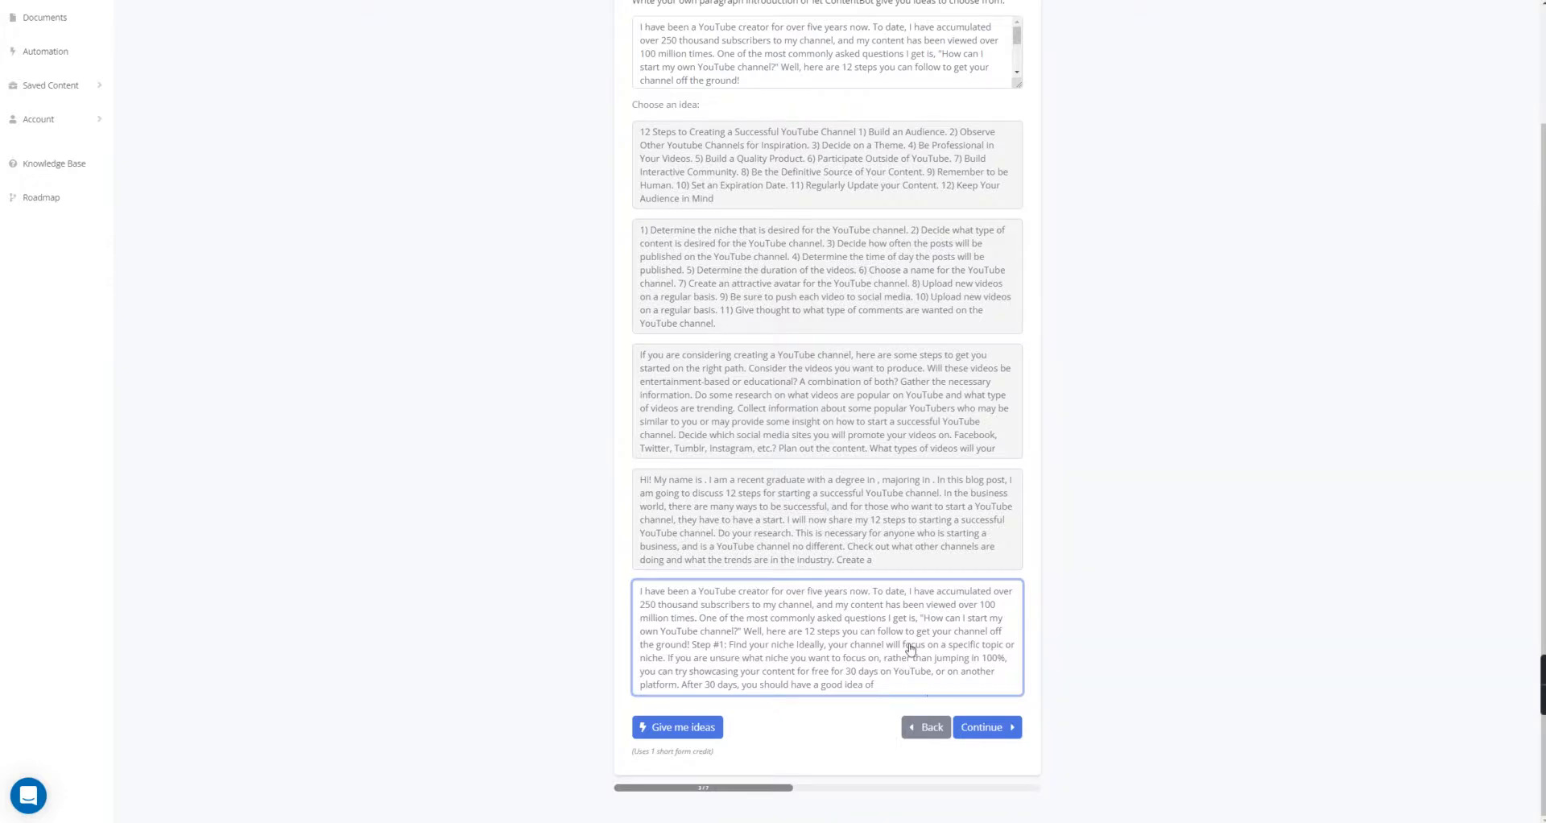
click(989, 731)
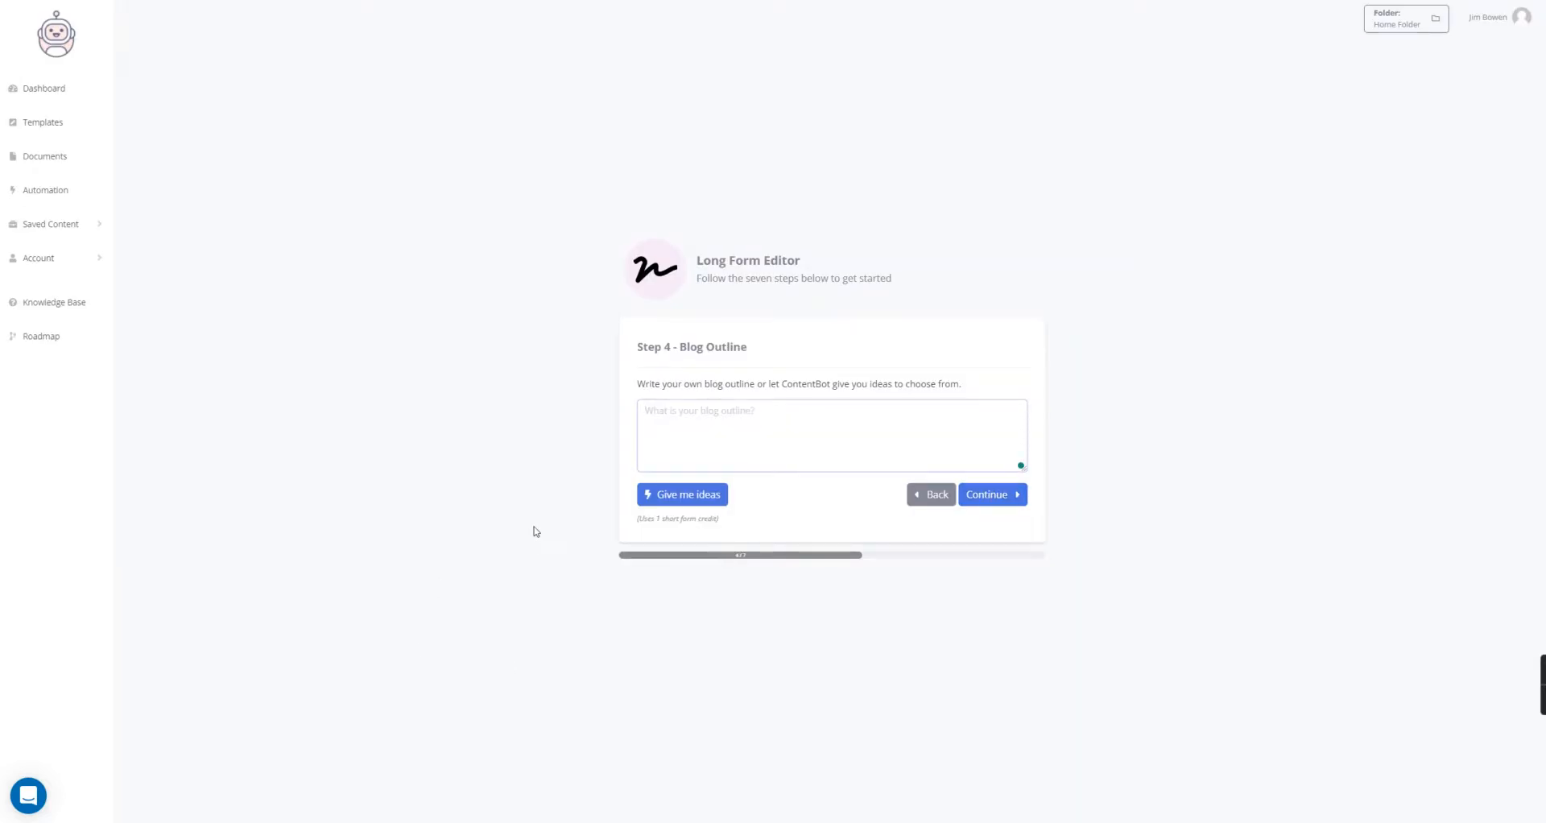
Generate blog outline ideas, choose the outline starting "How to start a YouTube channel" and proceed to Section 1.
click(672, 506)
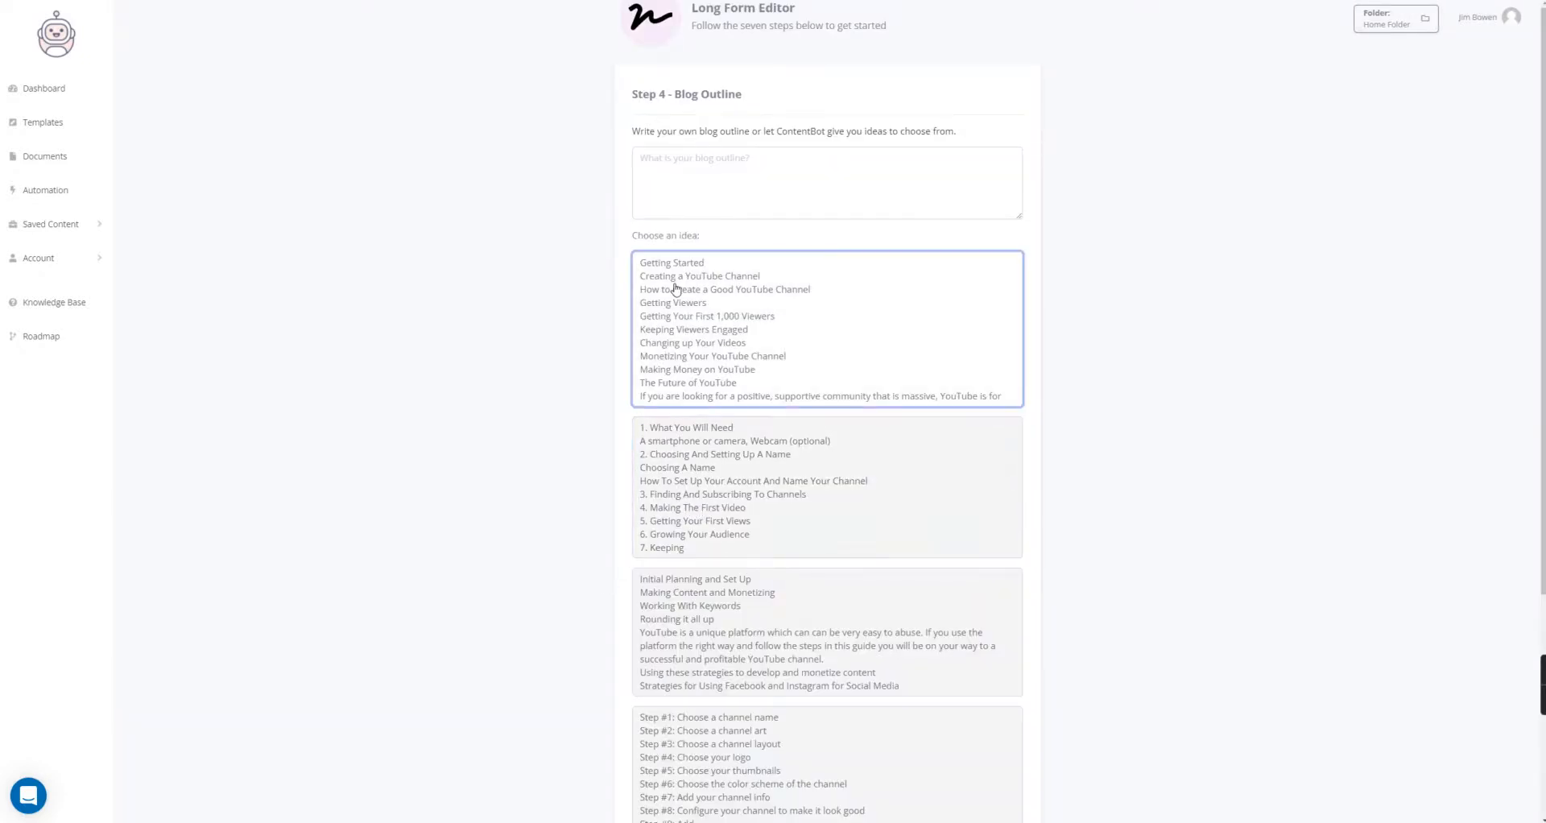
scroll(701, 540, down, 3)
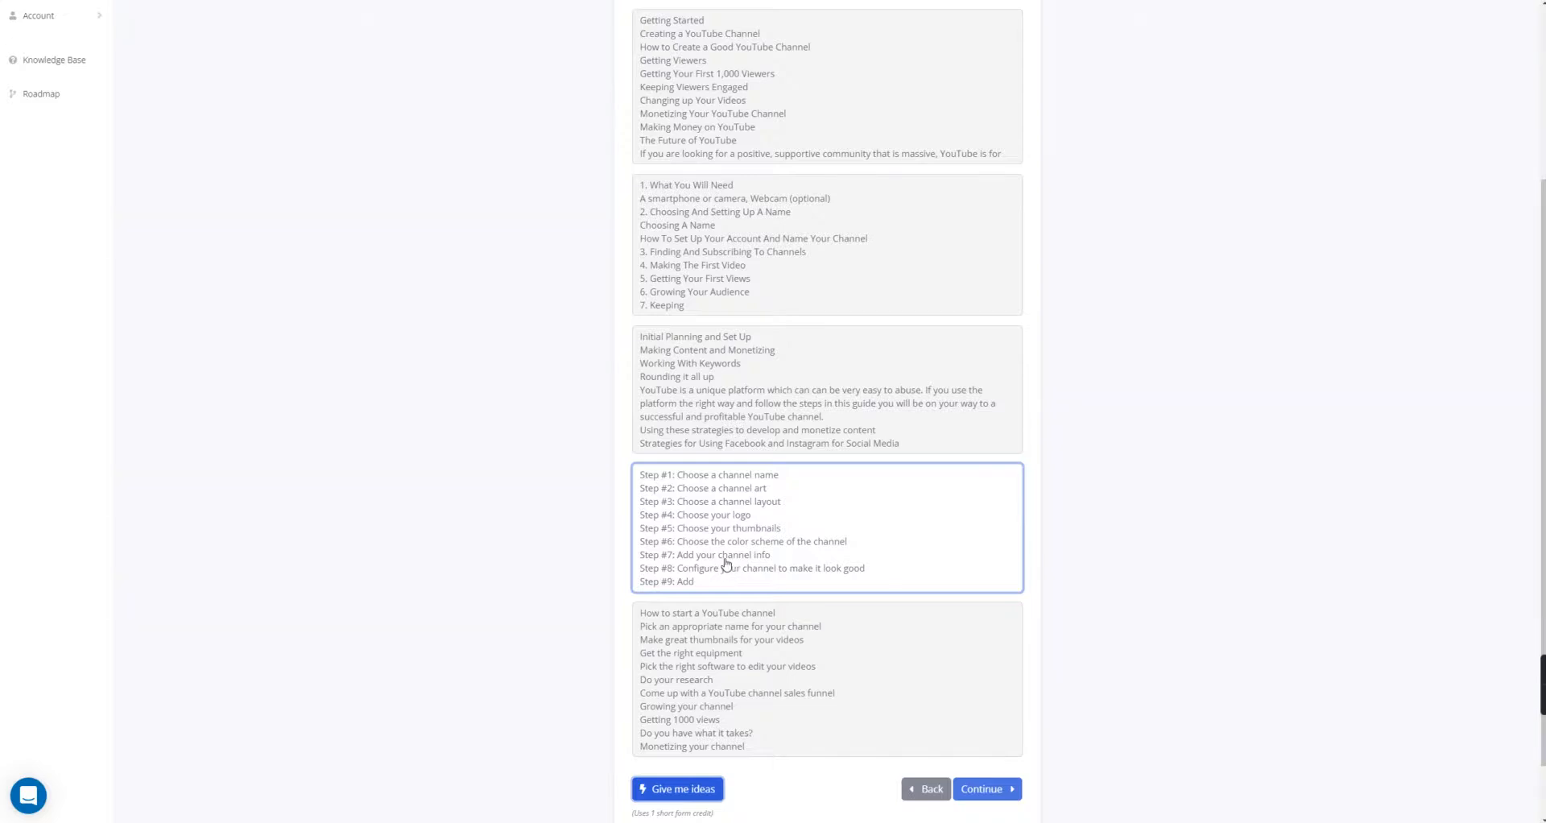
scroll(723, 569, down, 1)
click(708, 576)
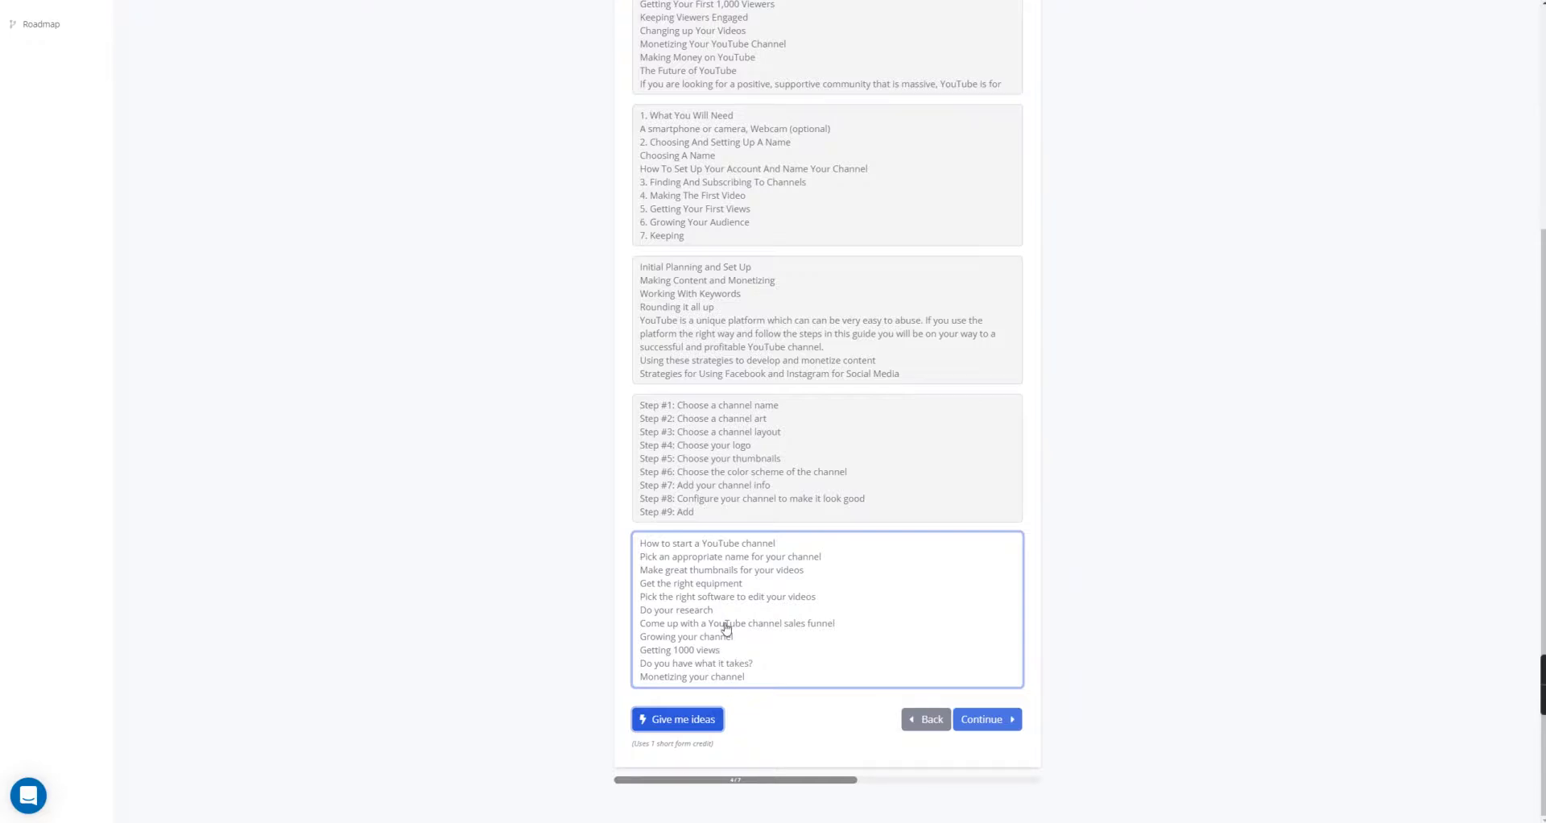
scroll(726, 628, up, 2)
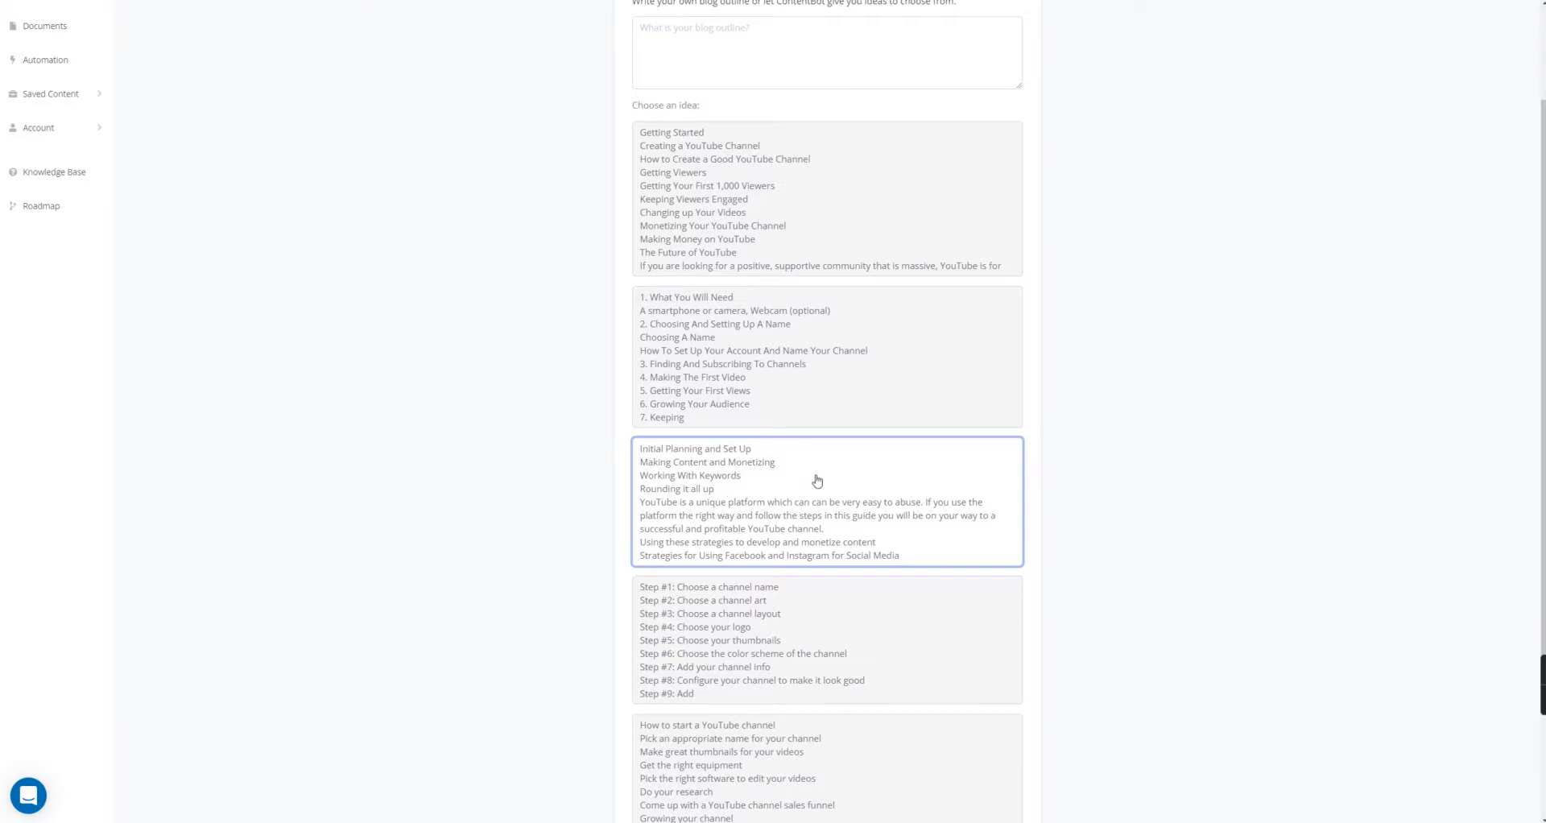
scroll(818, 478, down, 3)
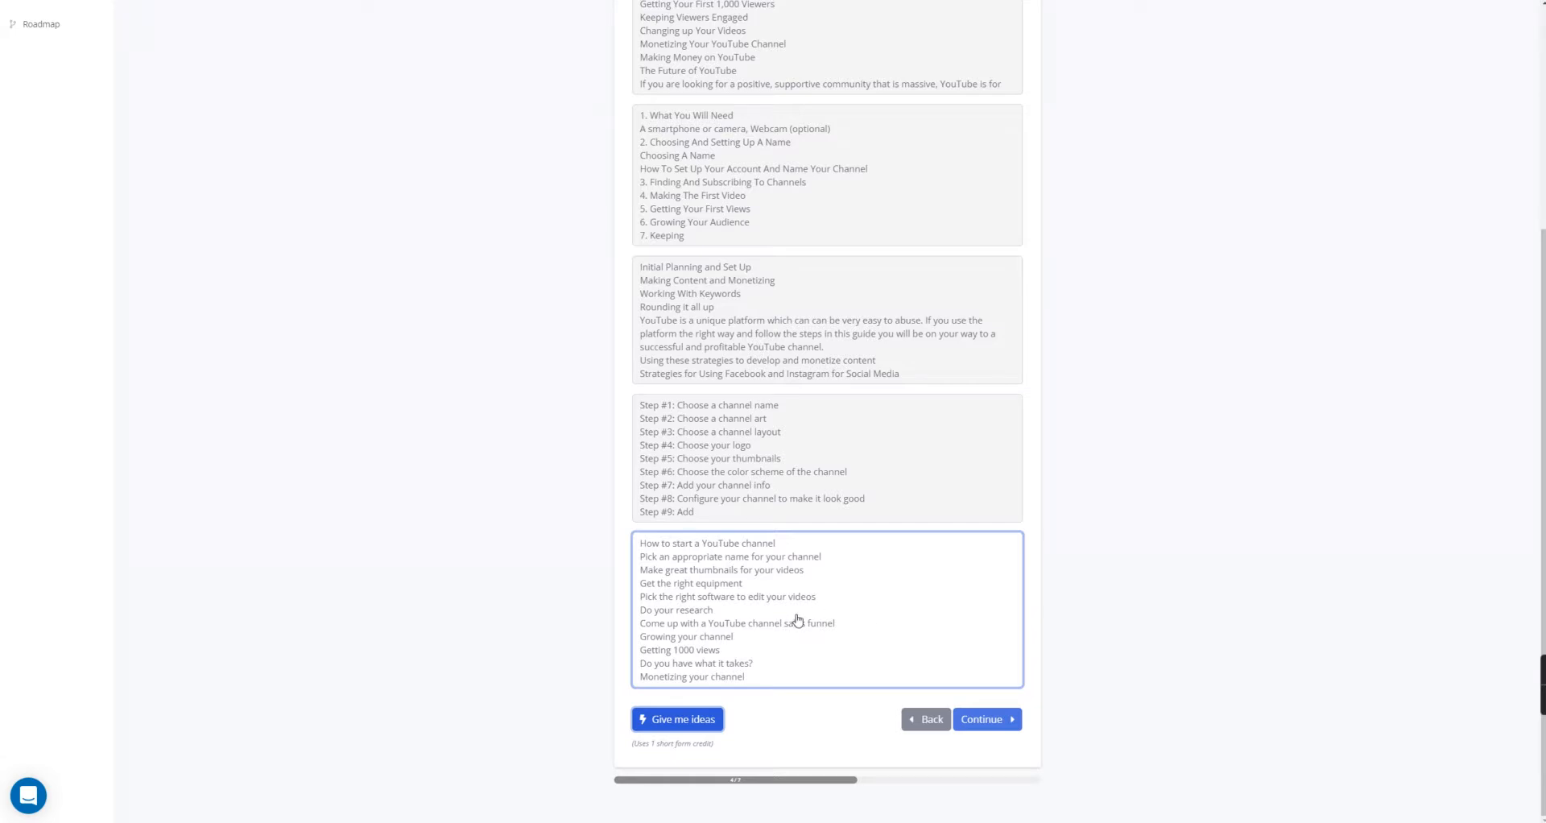
click(975, 721)
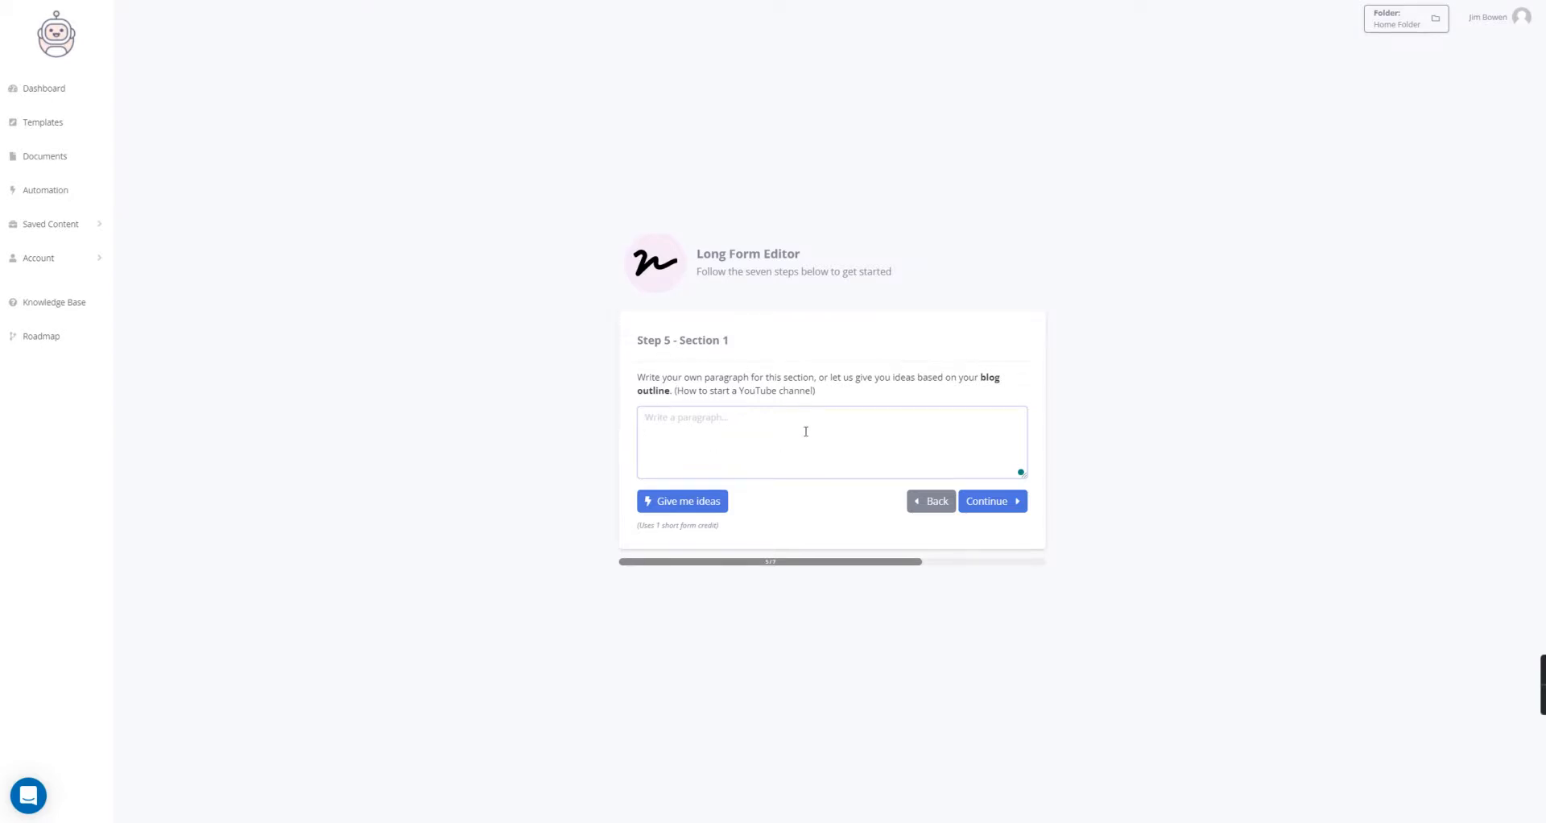
Generate two batches of Section 1 paragraphs, choose the one beginning "YouTube is one of the most popular websites on the planet" and proceed to Section 2.
click(697, 502)
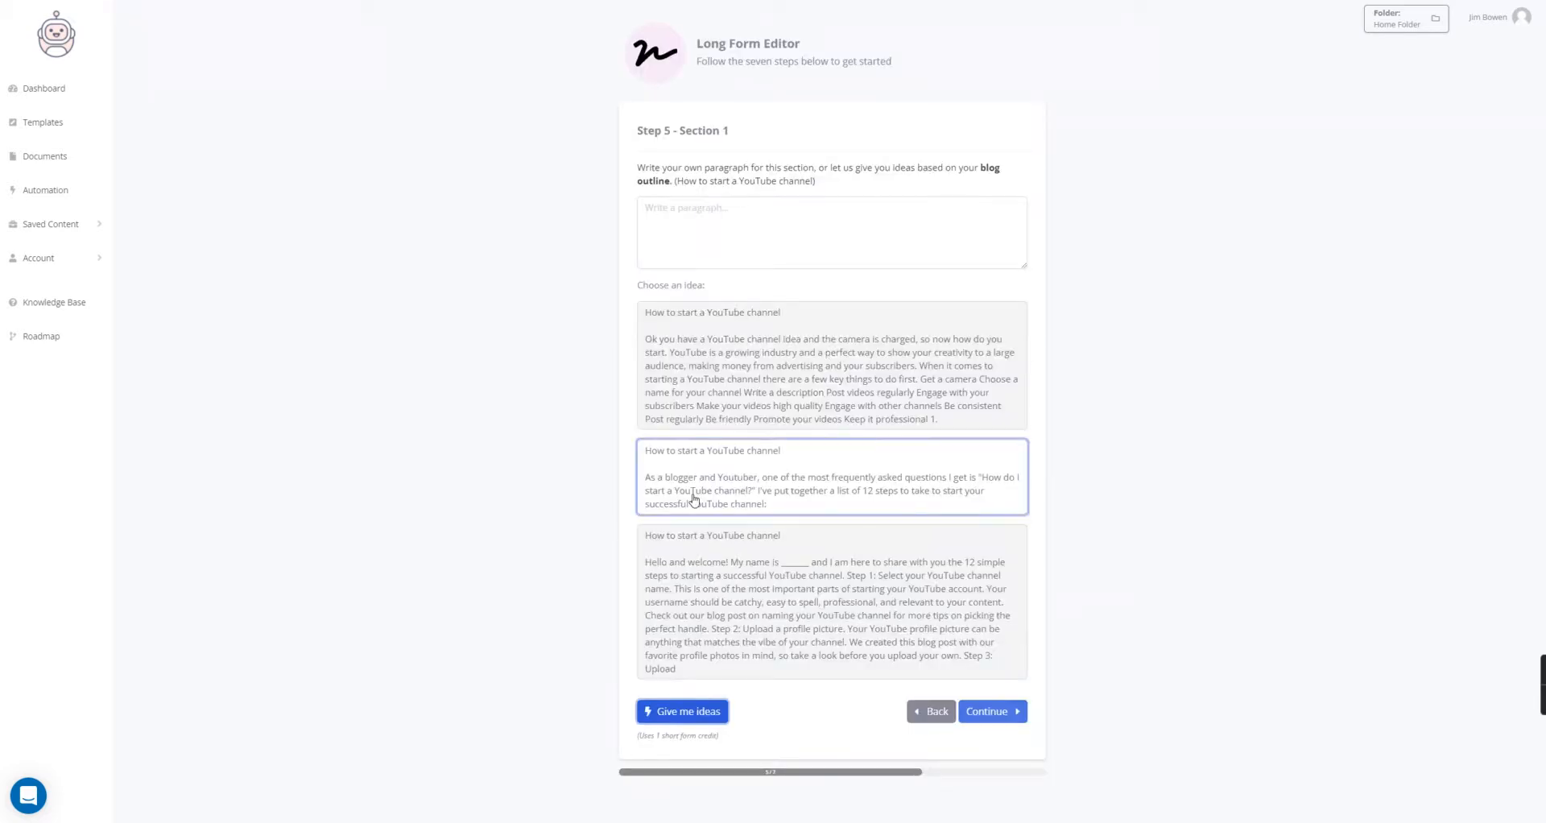
click(731, 322)
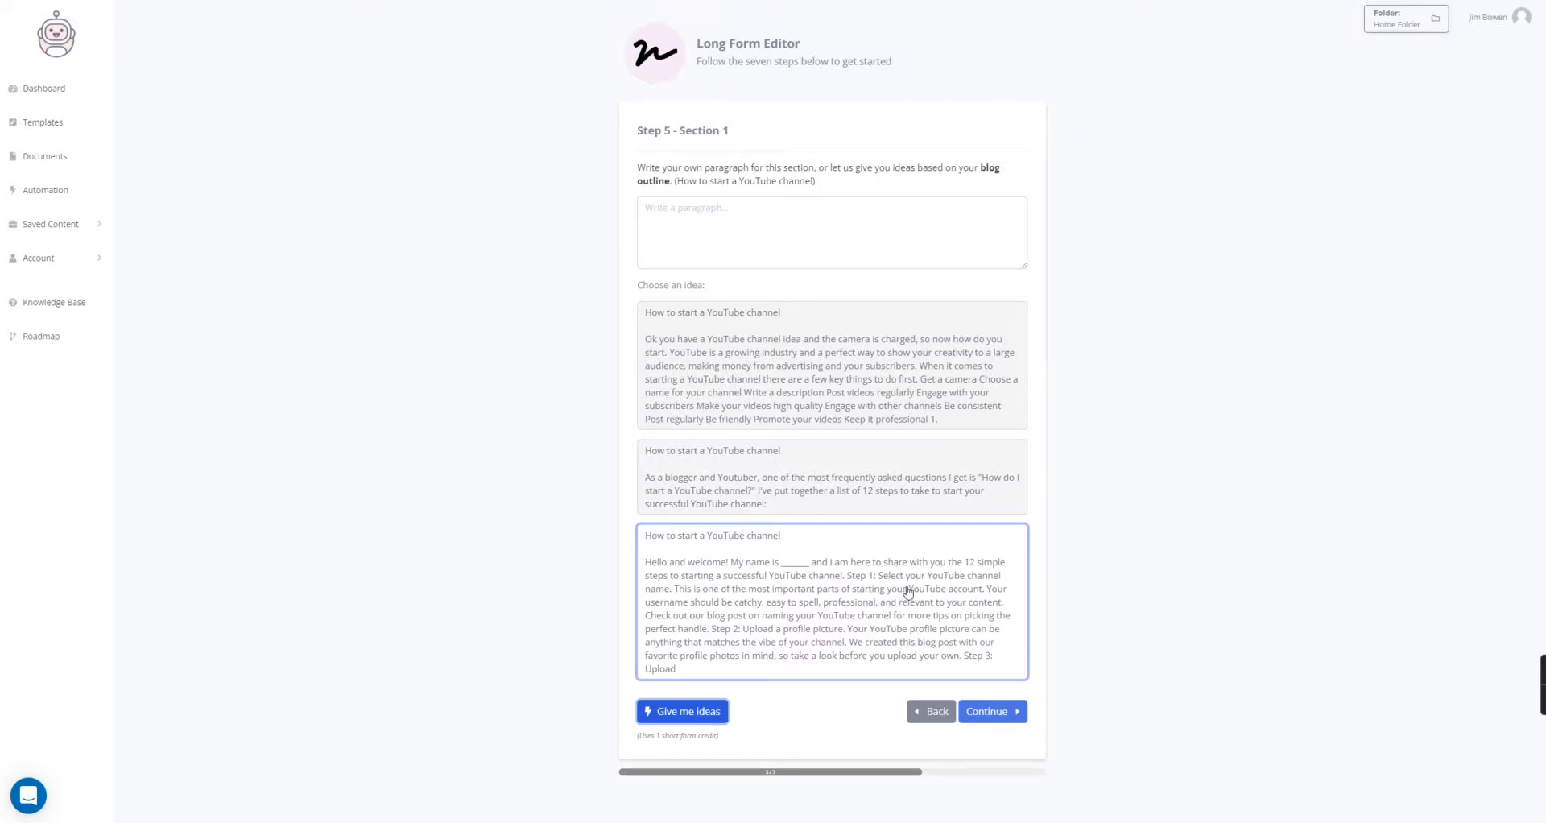
click(650, 704)
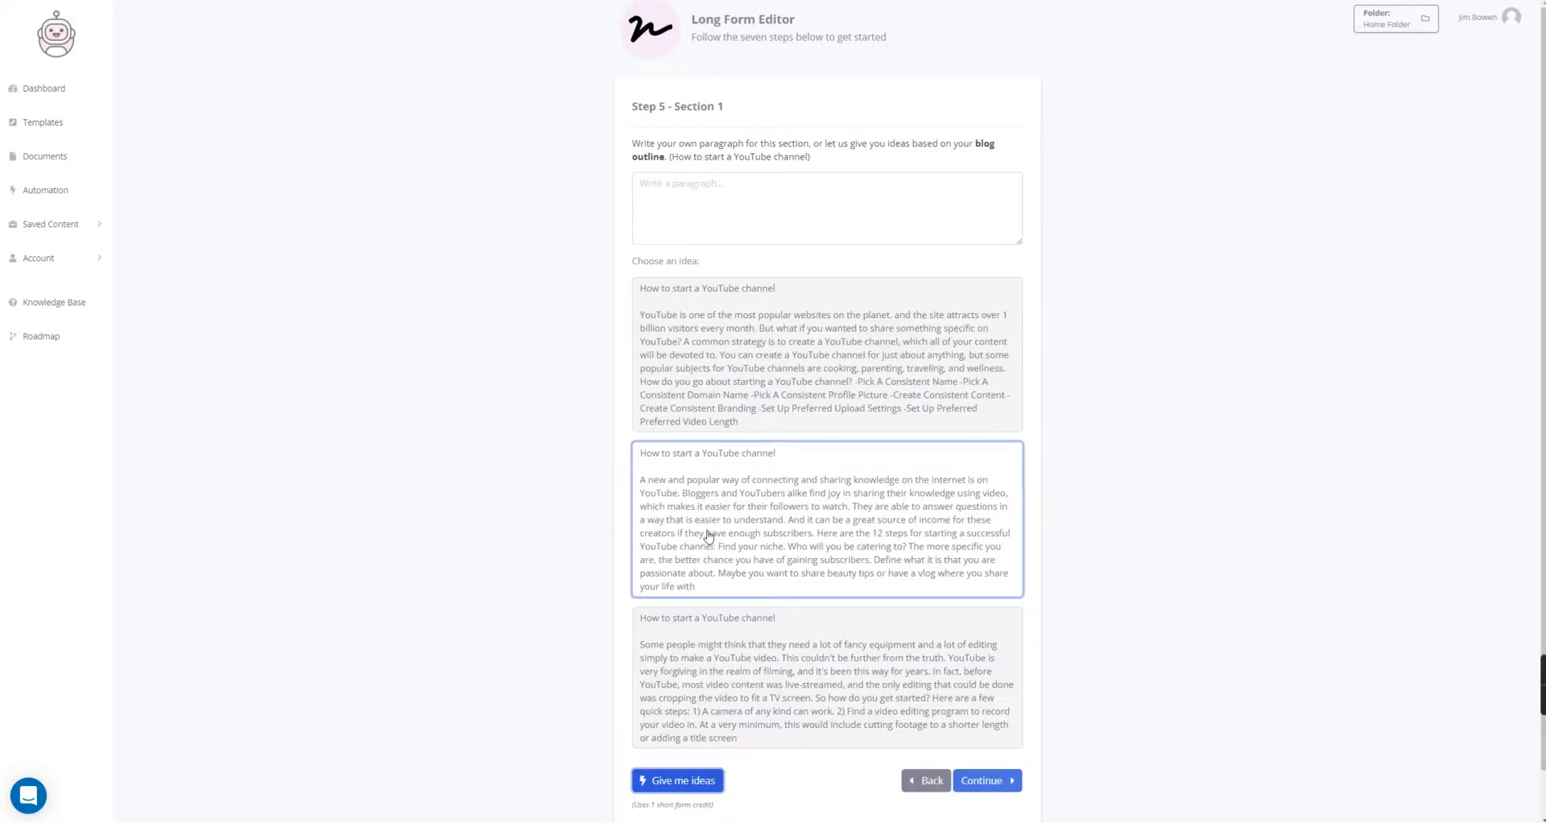
scroll(742, 525, down, 1)
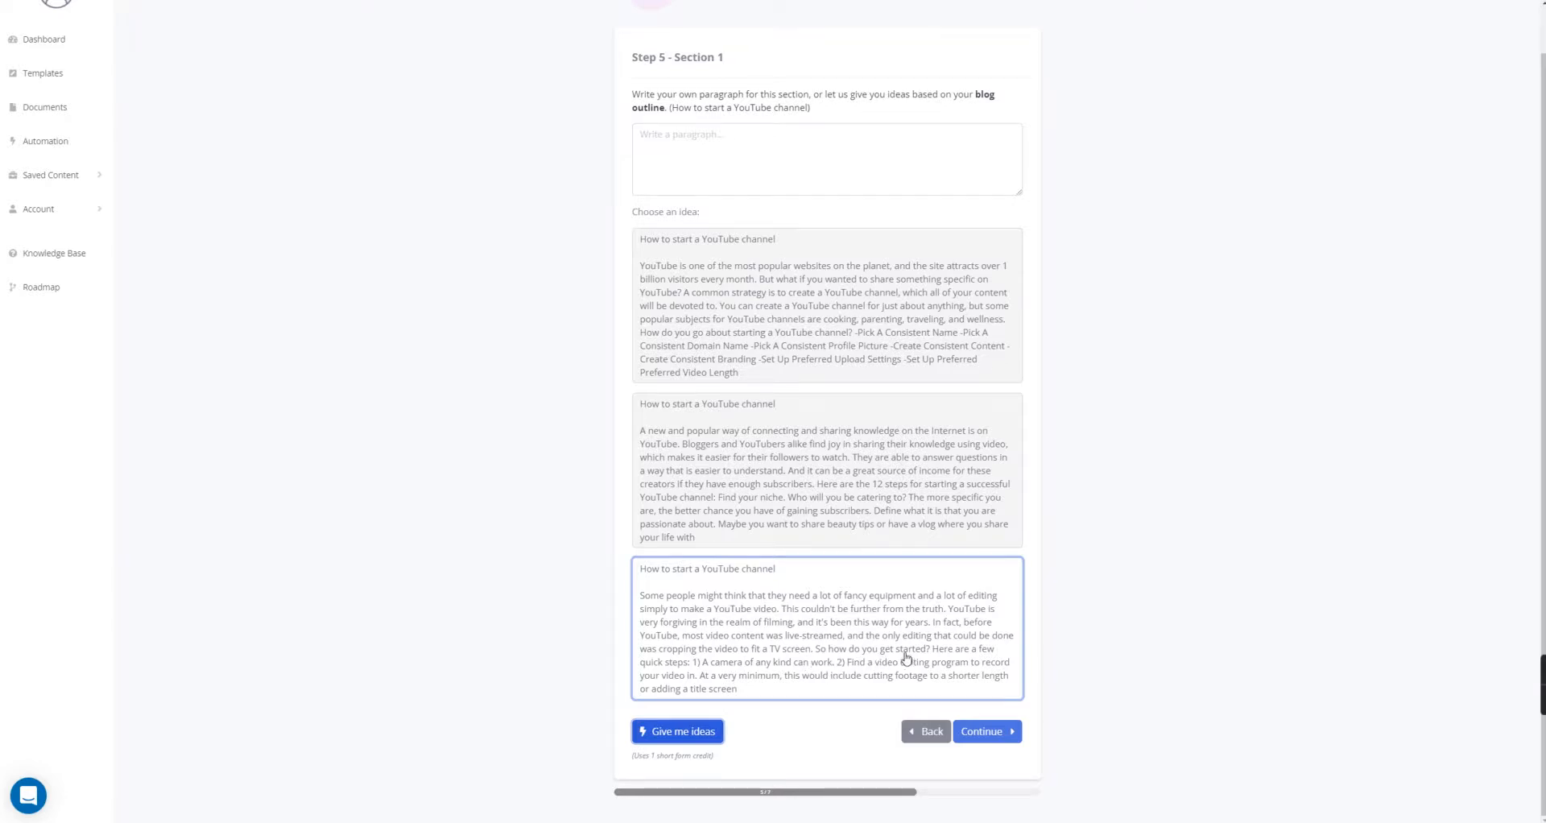
scroll(729, 476, up, 1)
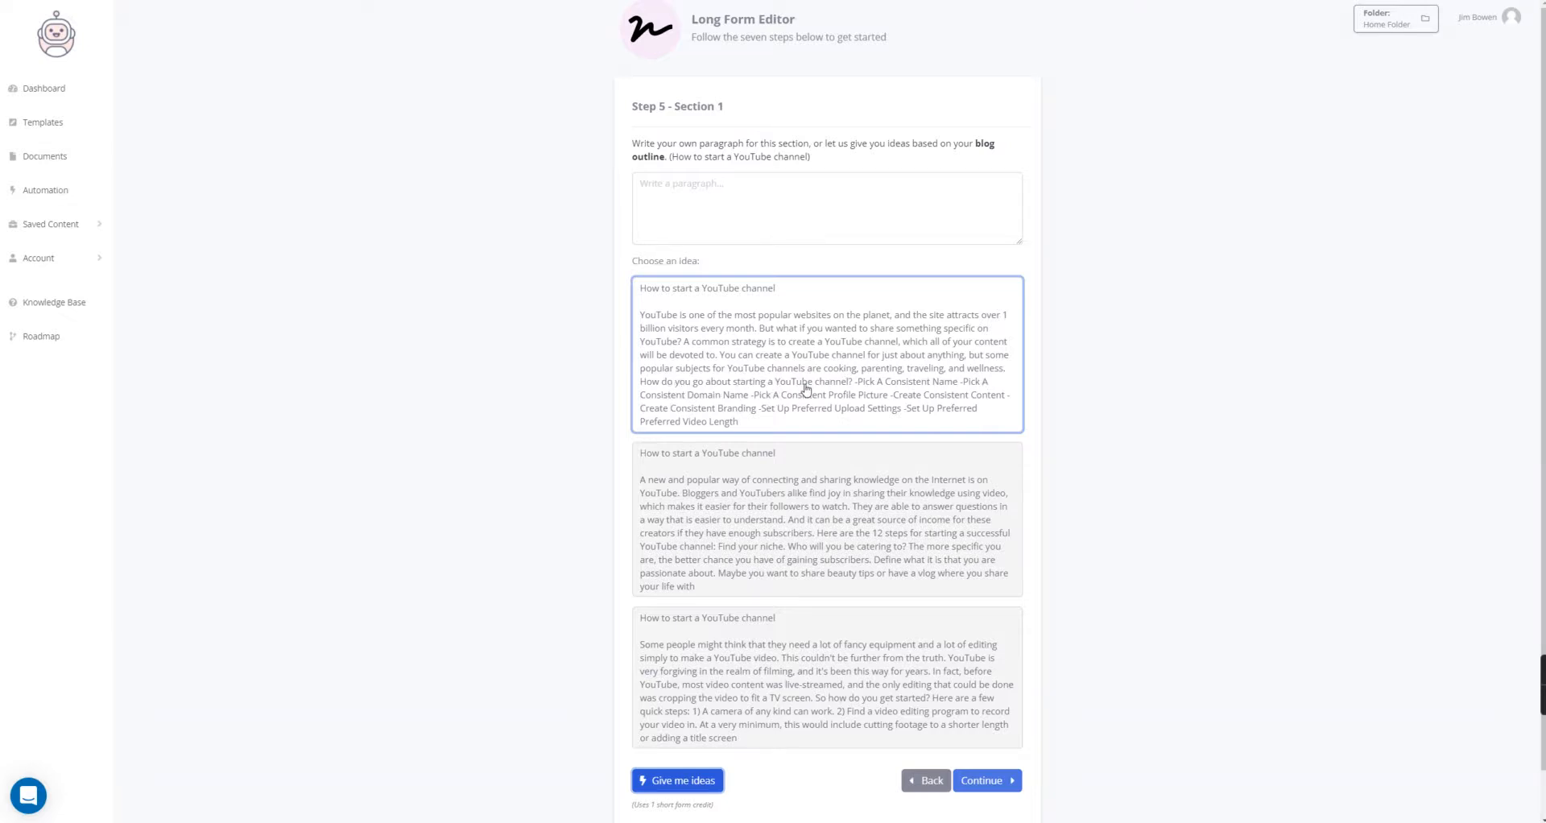
click(744, 352)
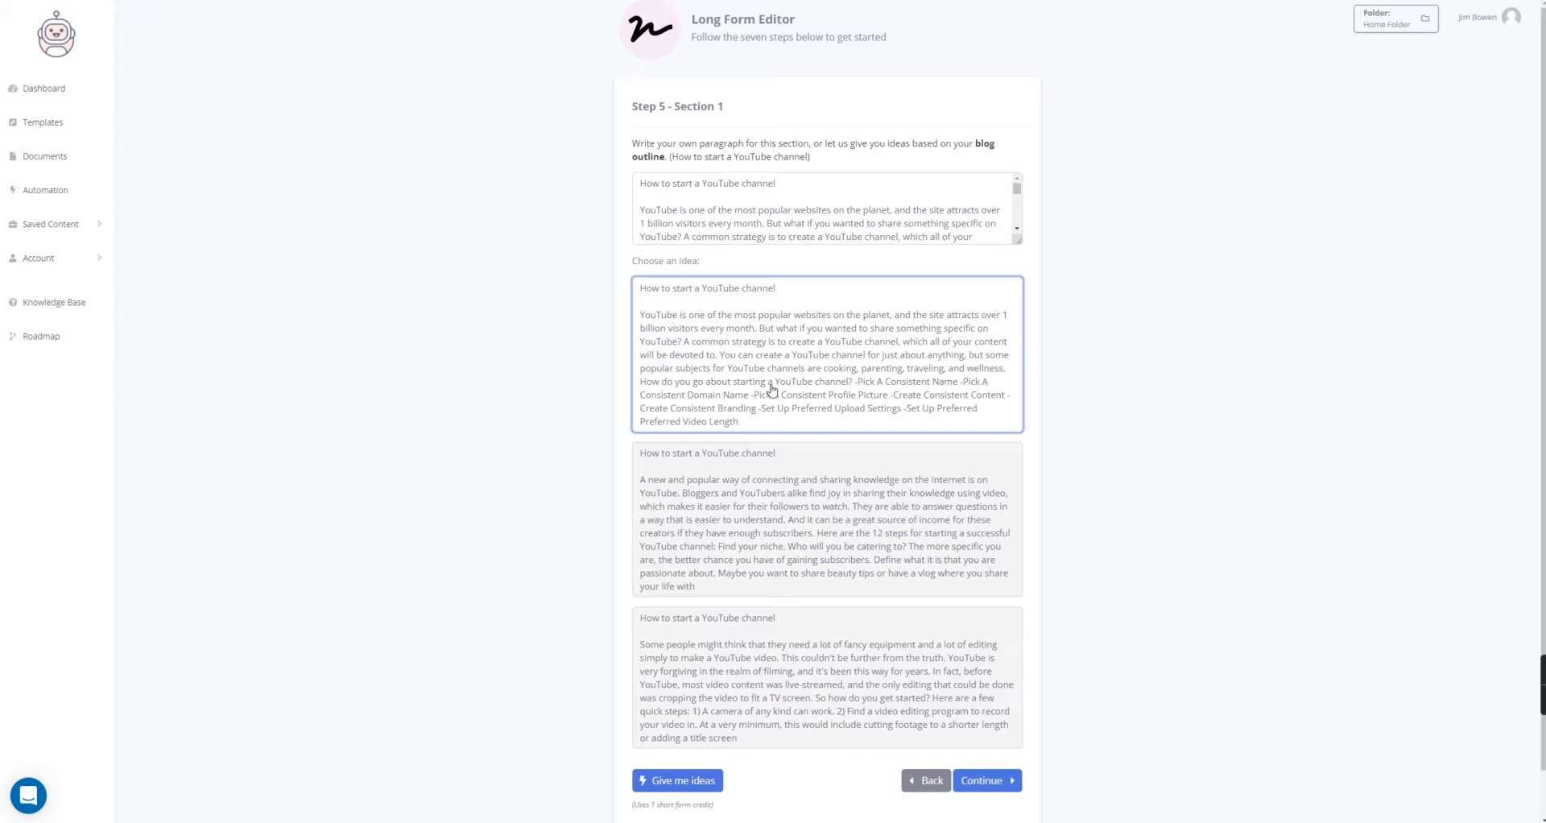
click(974, 782)
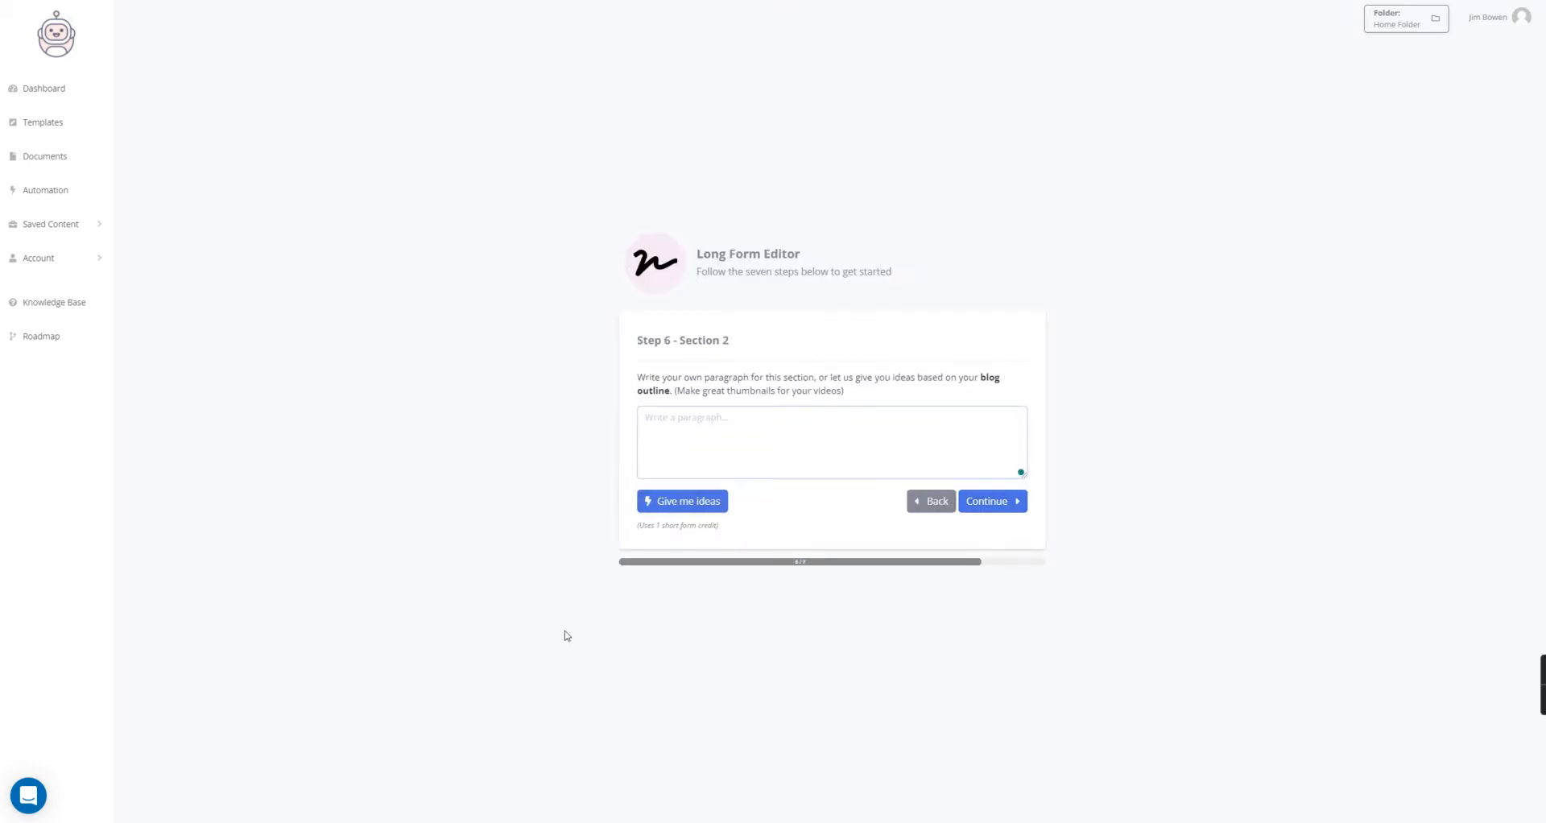
Generate two batches of Section 2 thumbnail paragraphs, choose the one beginning "When creating a YouTube channel" and proceed to Section 3.
click(681, 504)
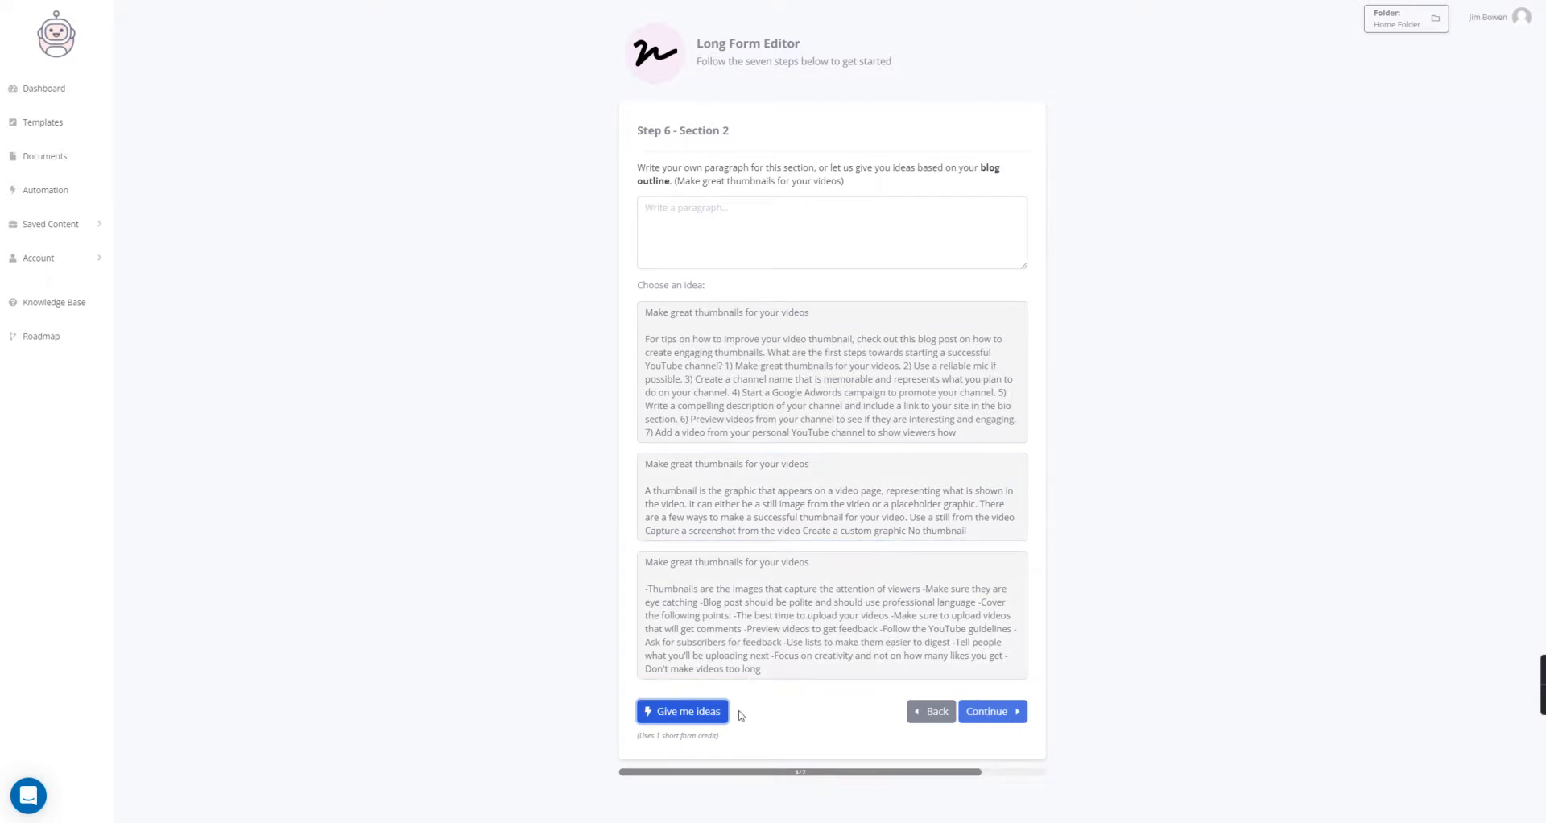
click(661, 716)
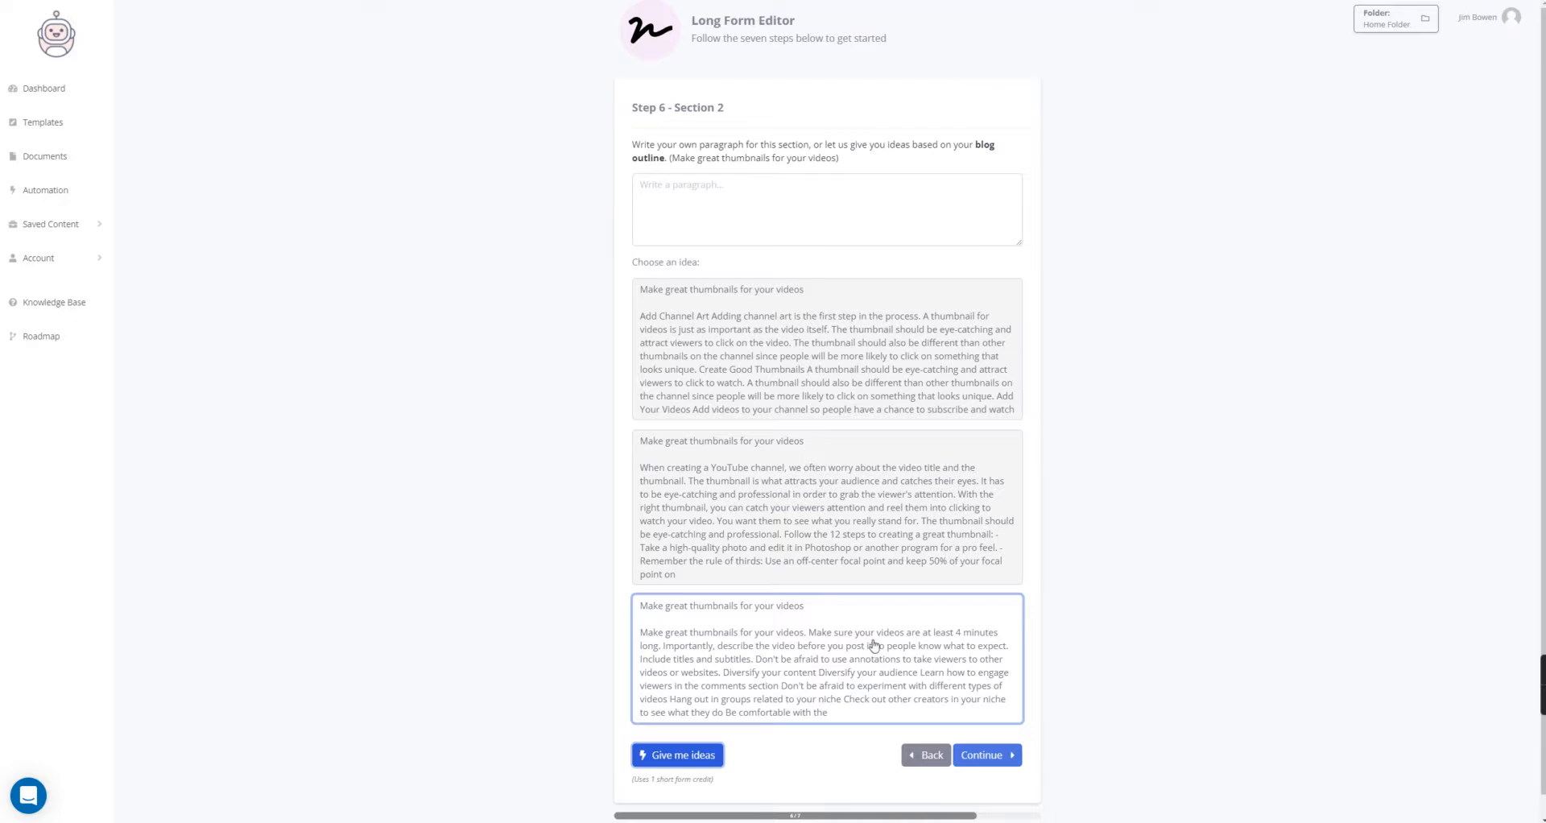
click(769, 534)
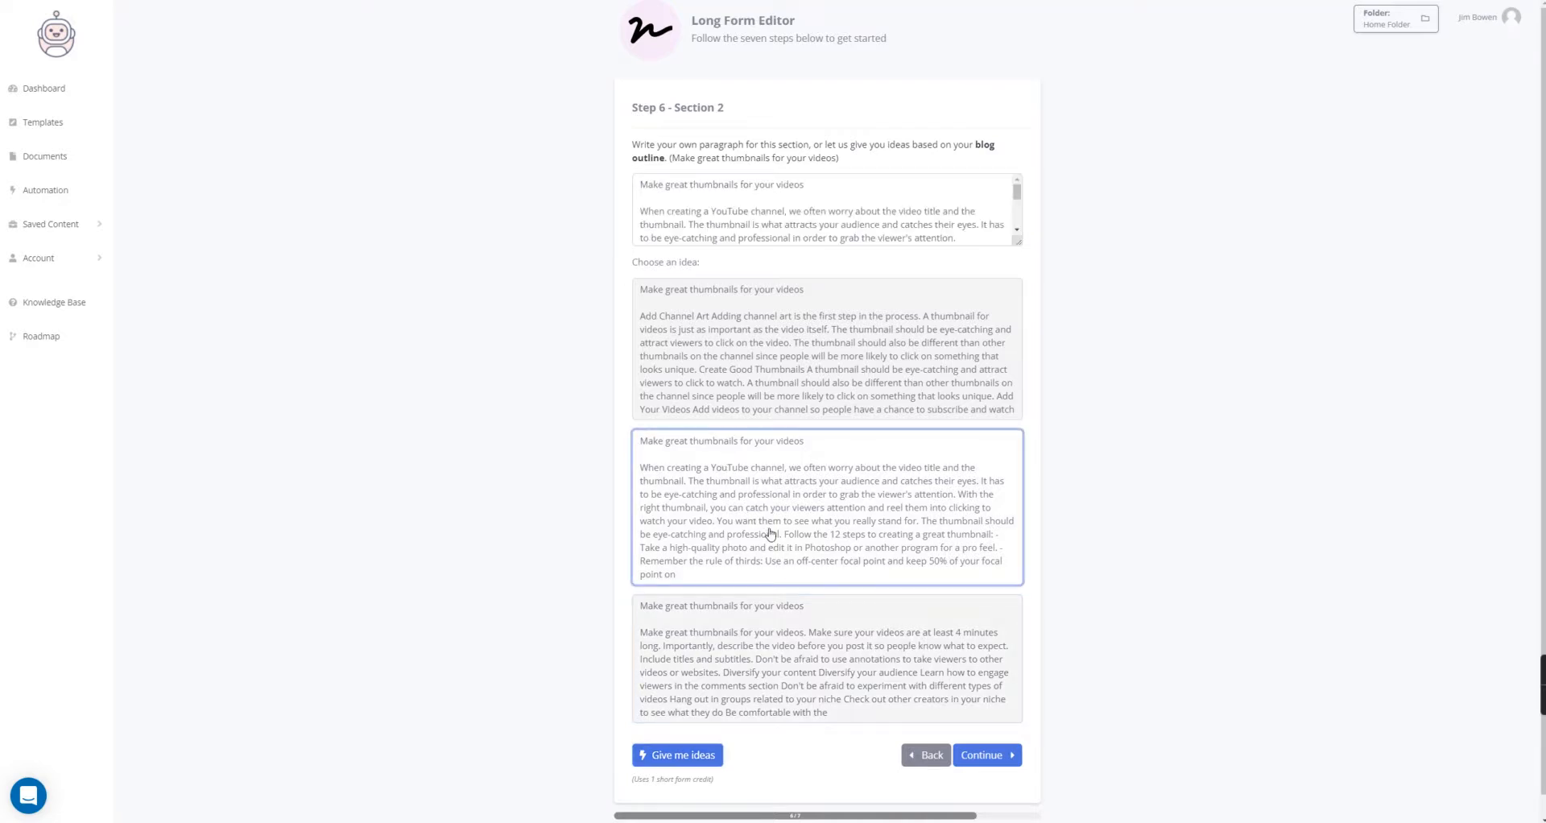
click(992, 760)
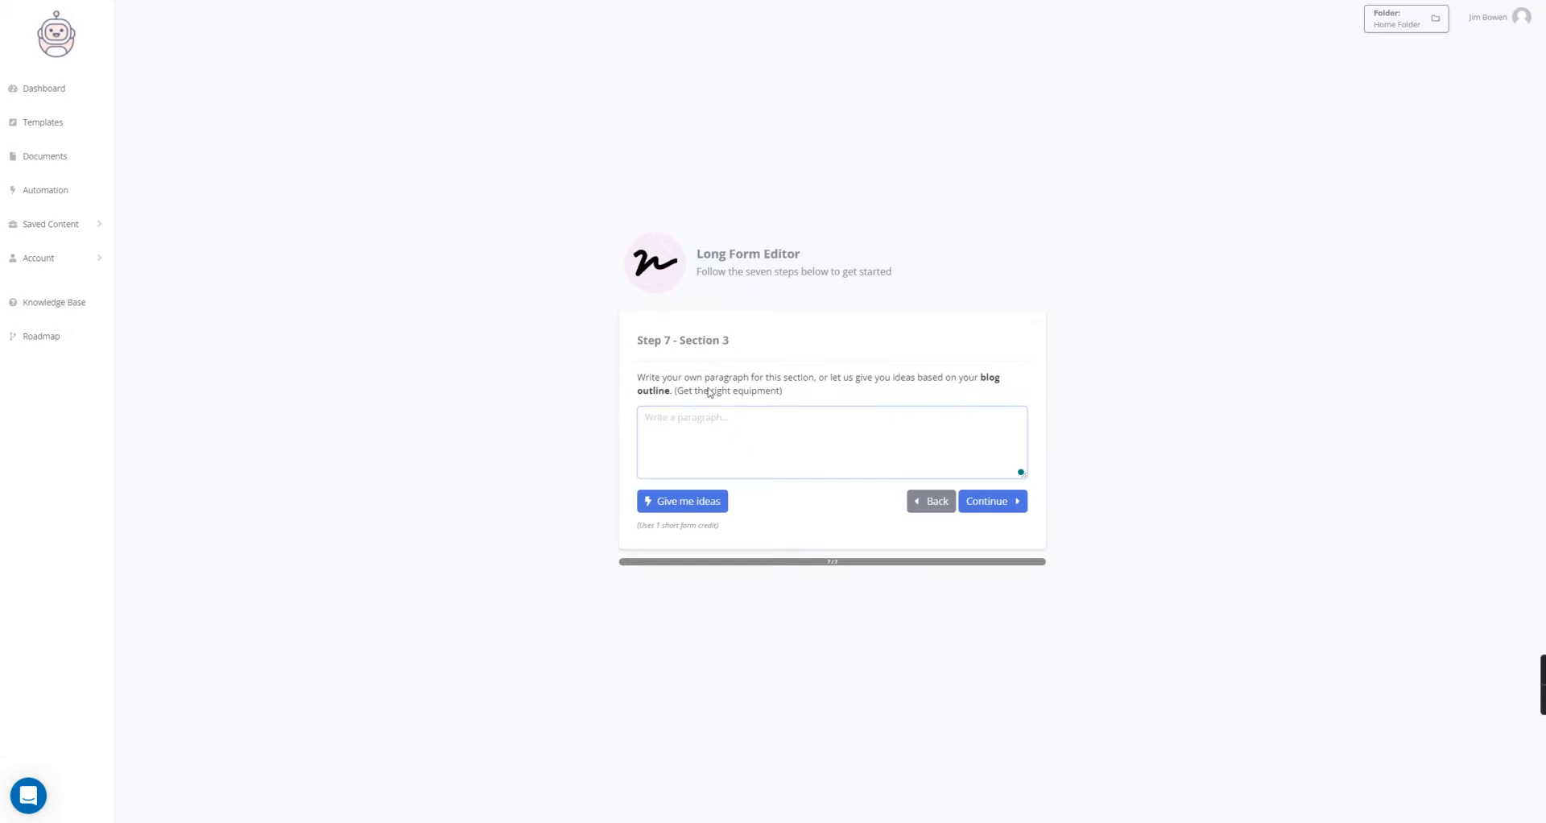
Generate two batches of Section 3 equipment paragraphs, choose the one beginning "First off, you need the right equipment" and finish the setup.
click(714, 502)
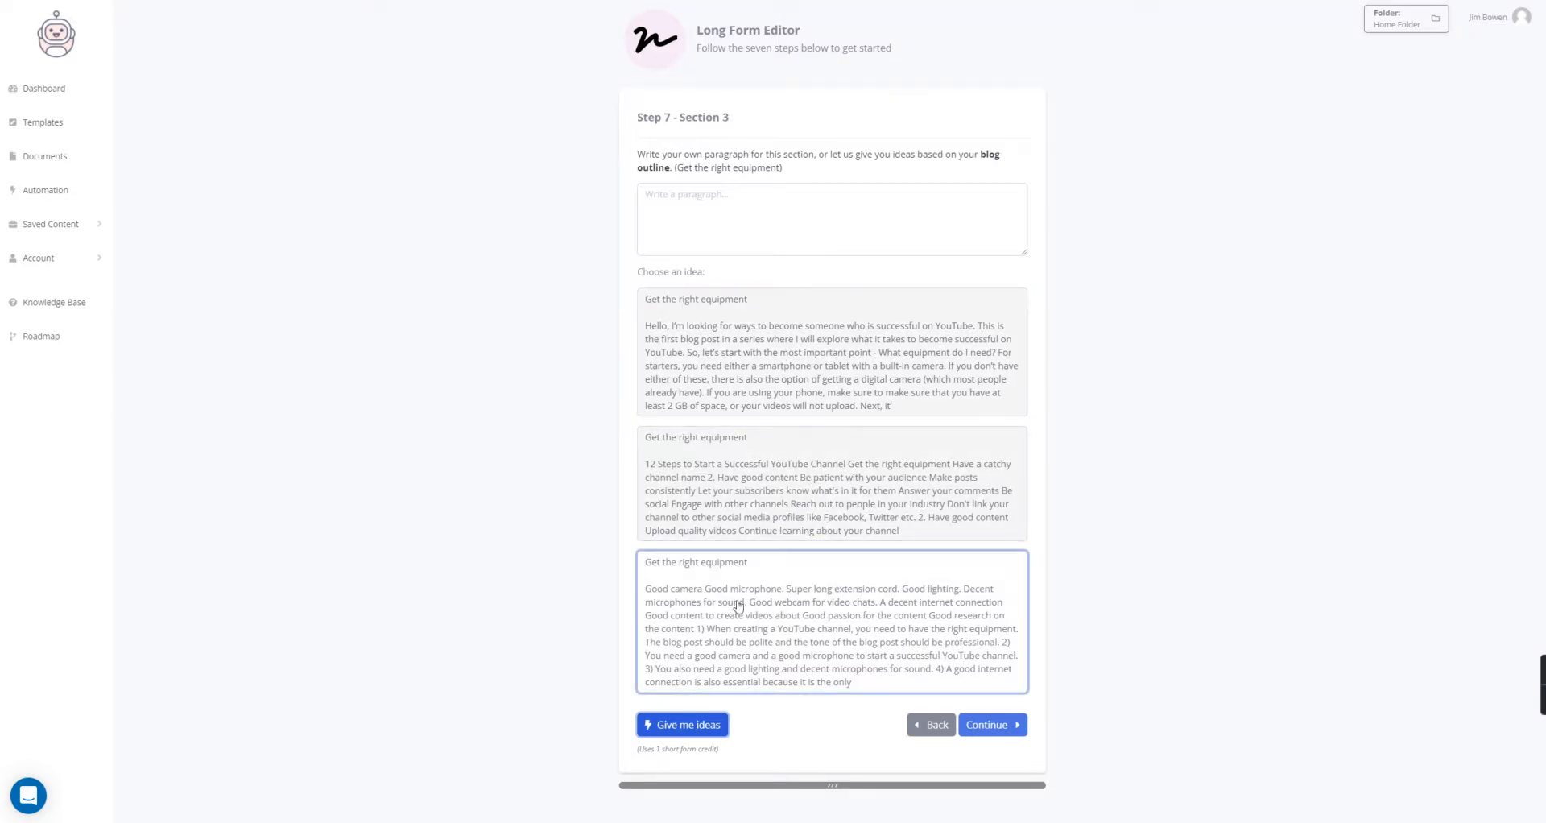
click(651, 727)
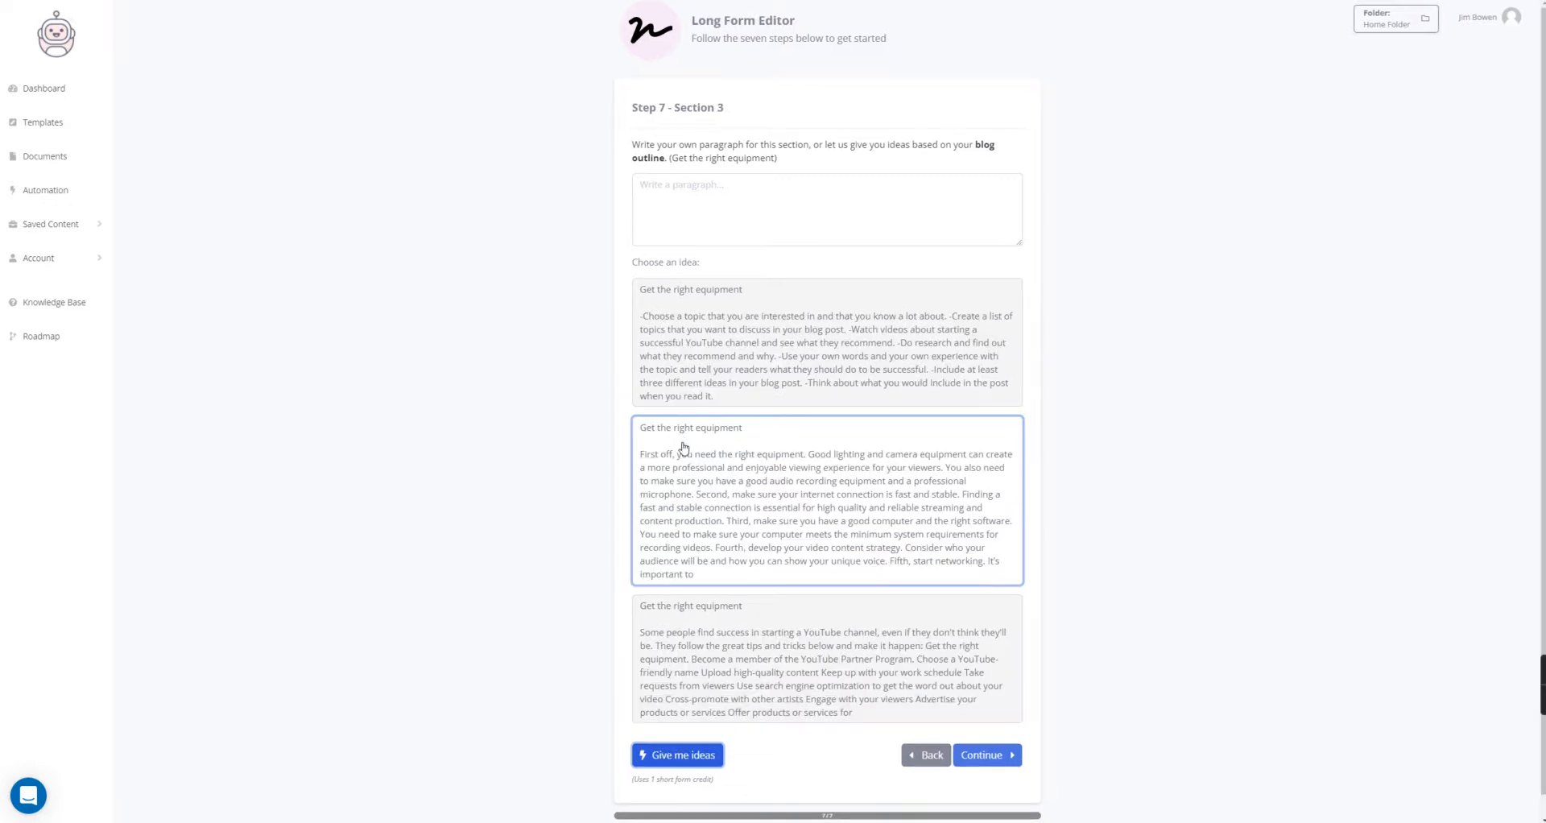
scroll(717, 566, down, 1)
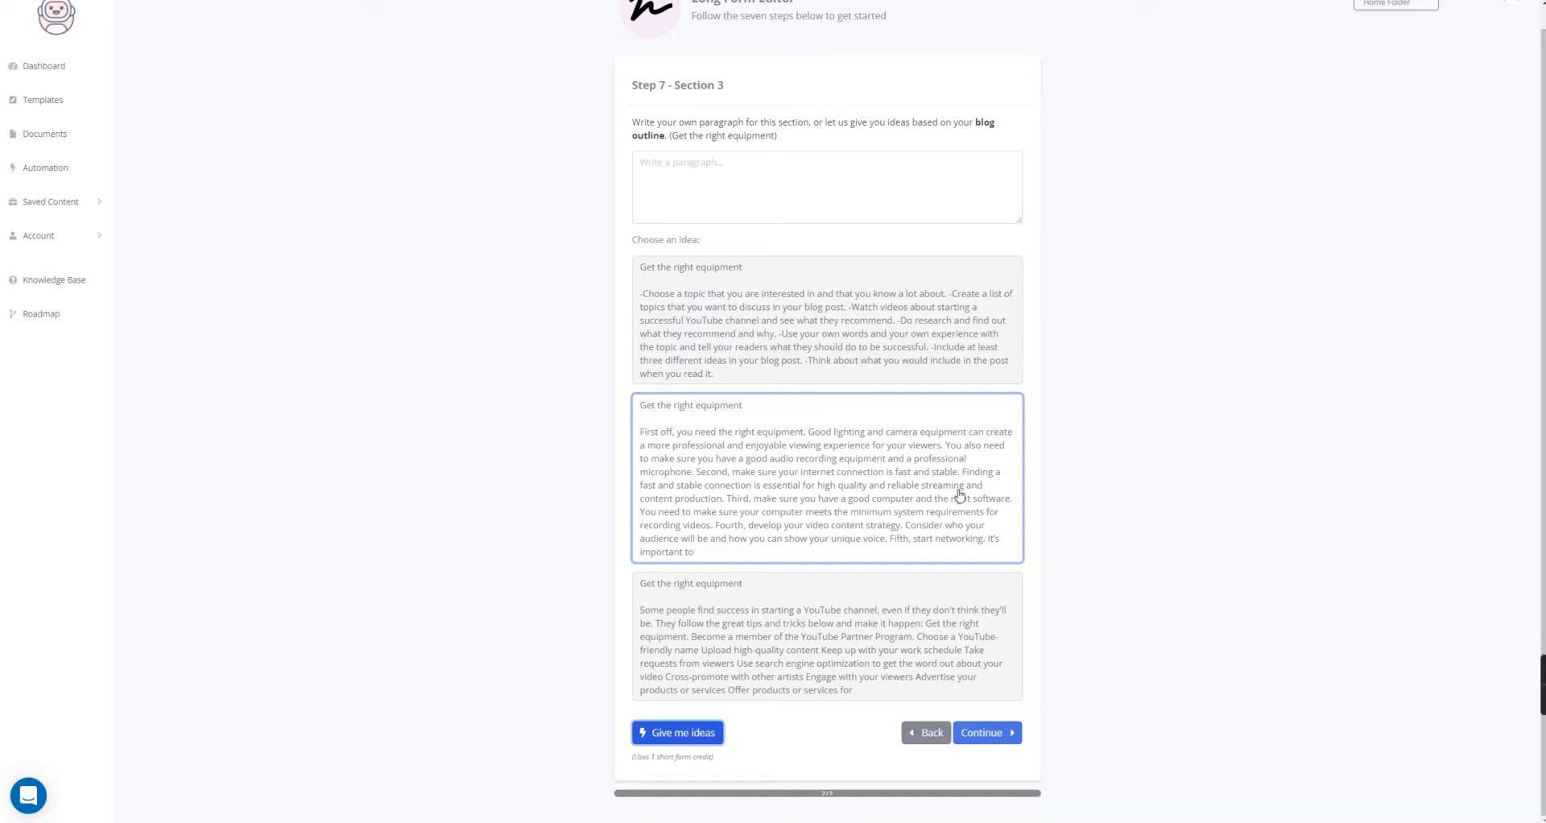
click(788, 654)
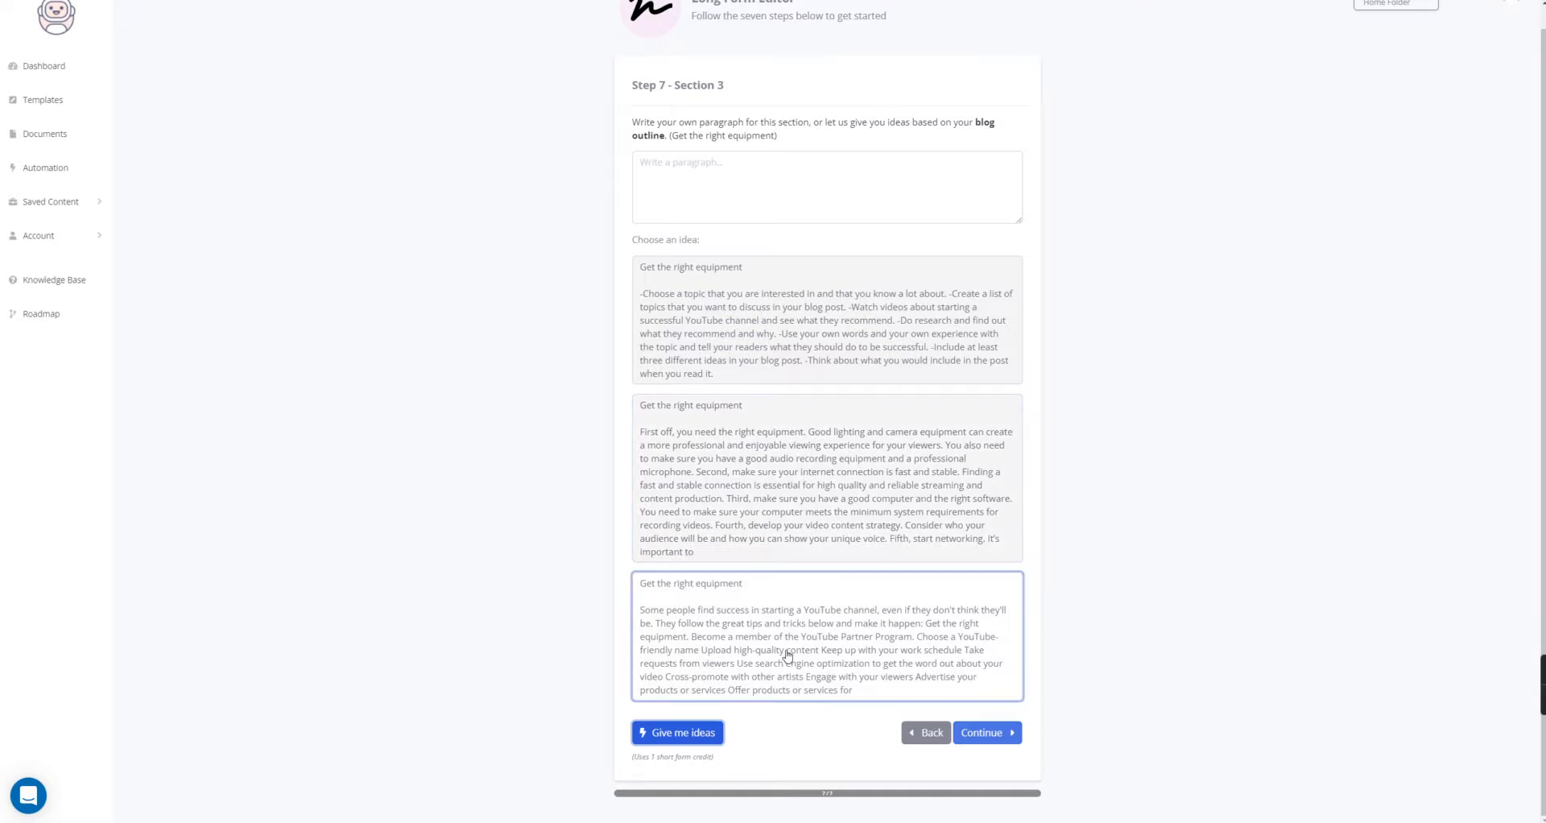
click(765, 468)
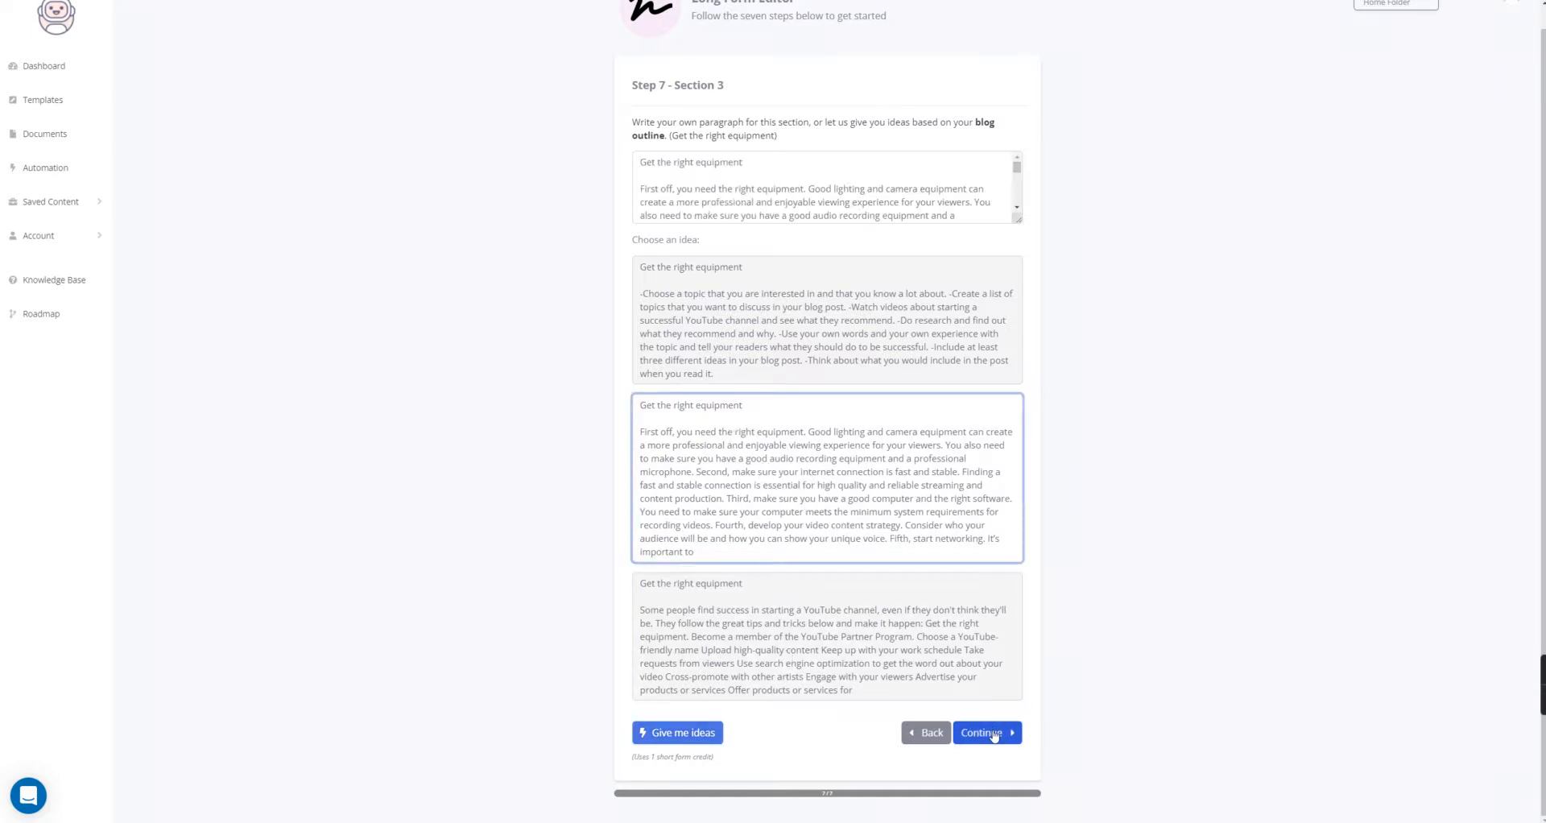
click(990, 733)
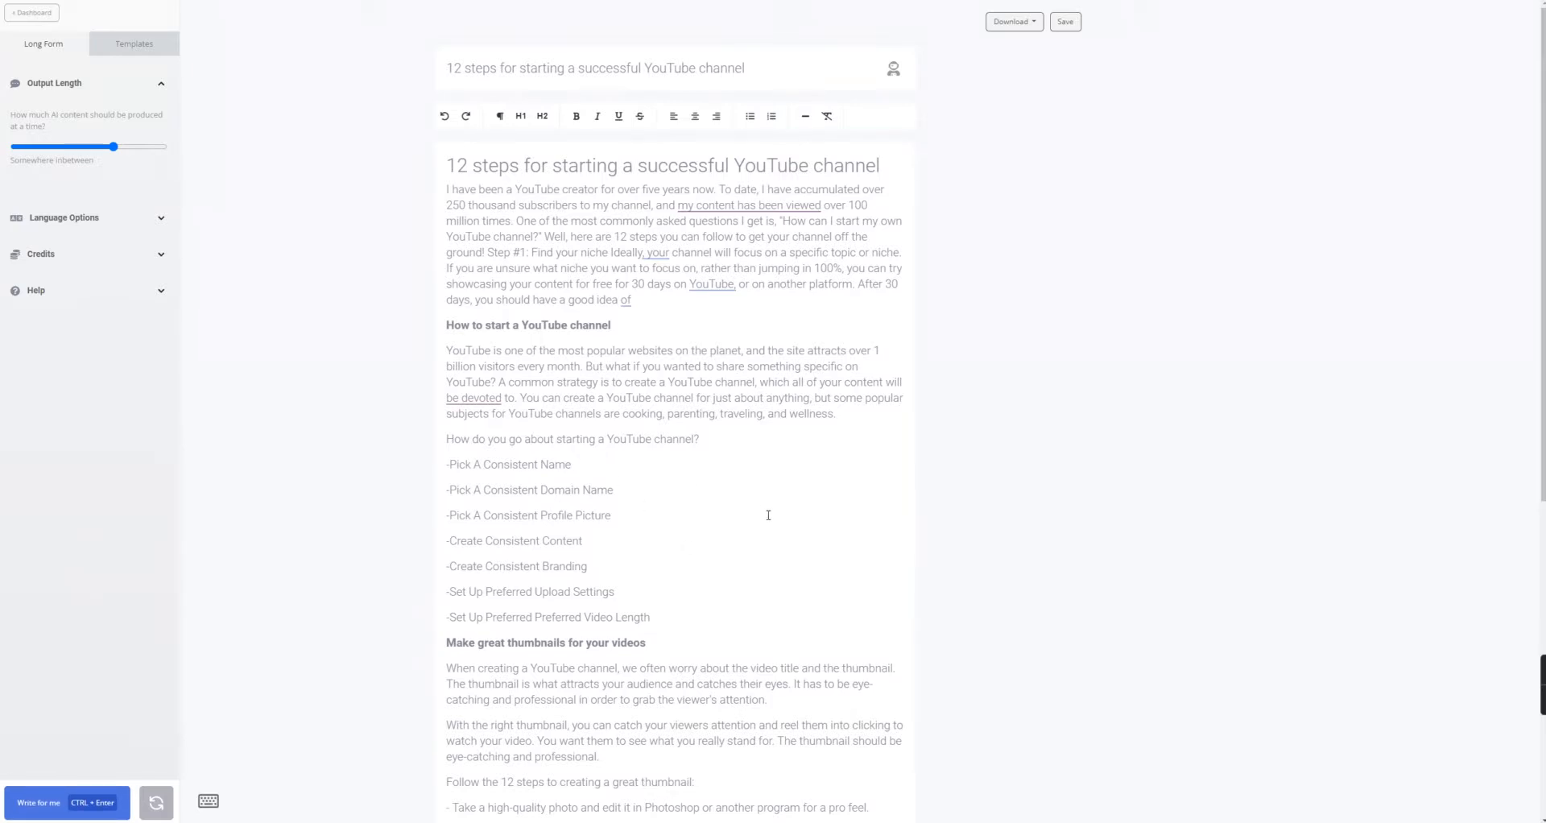
Review the assembled article from its introduction through the written sections to the remaining outline headings.
scroll(785, 519, down, 6)
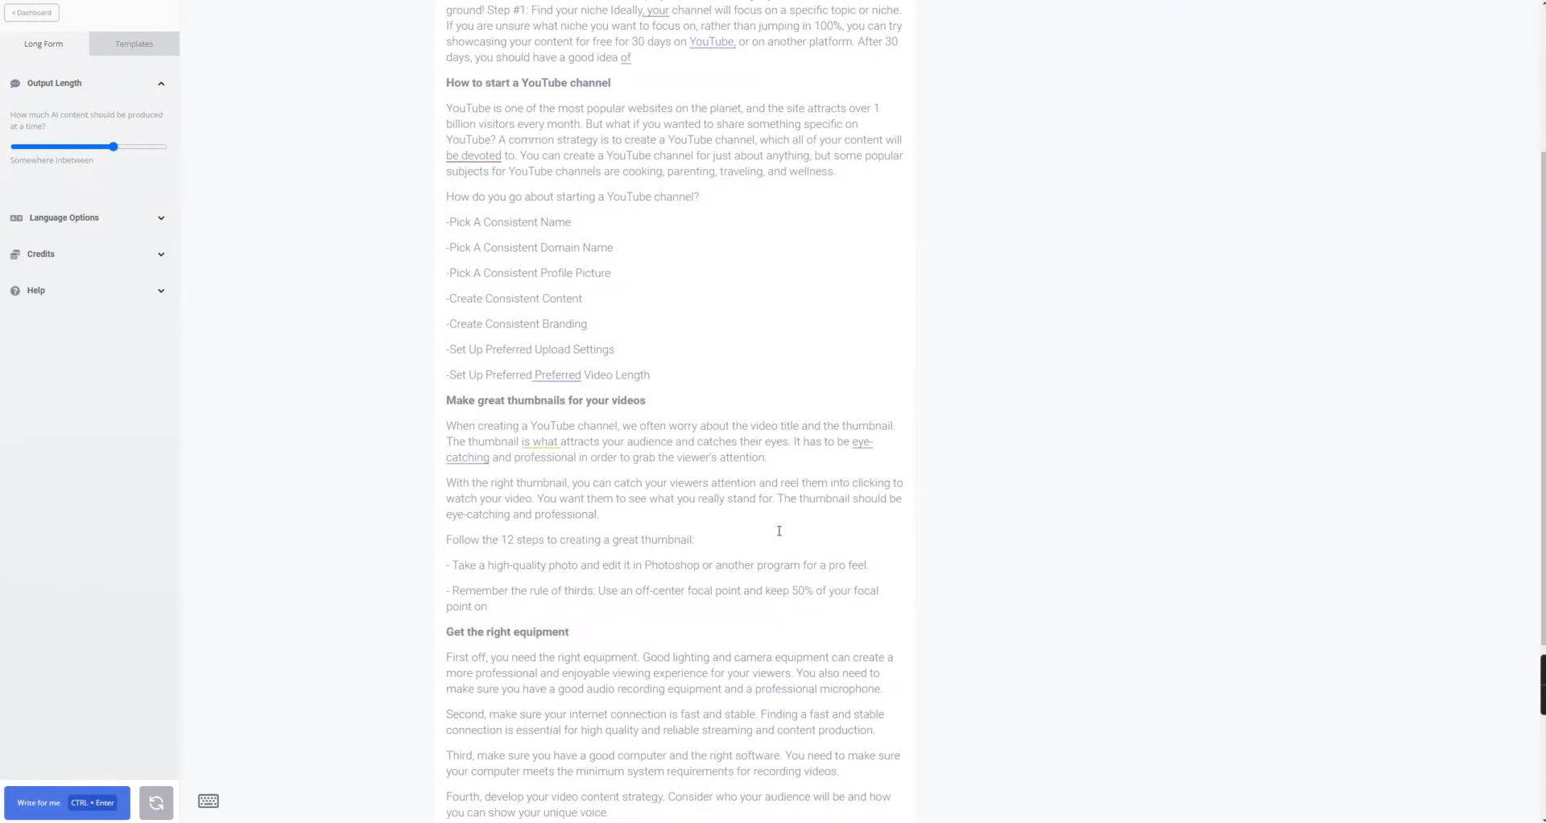
scroll(769, 537, down, 1)
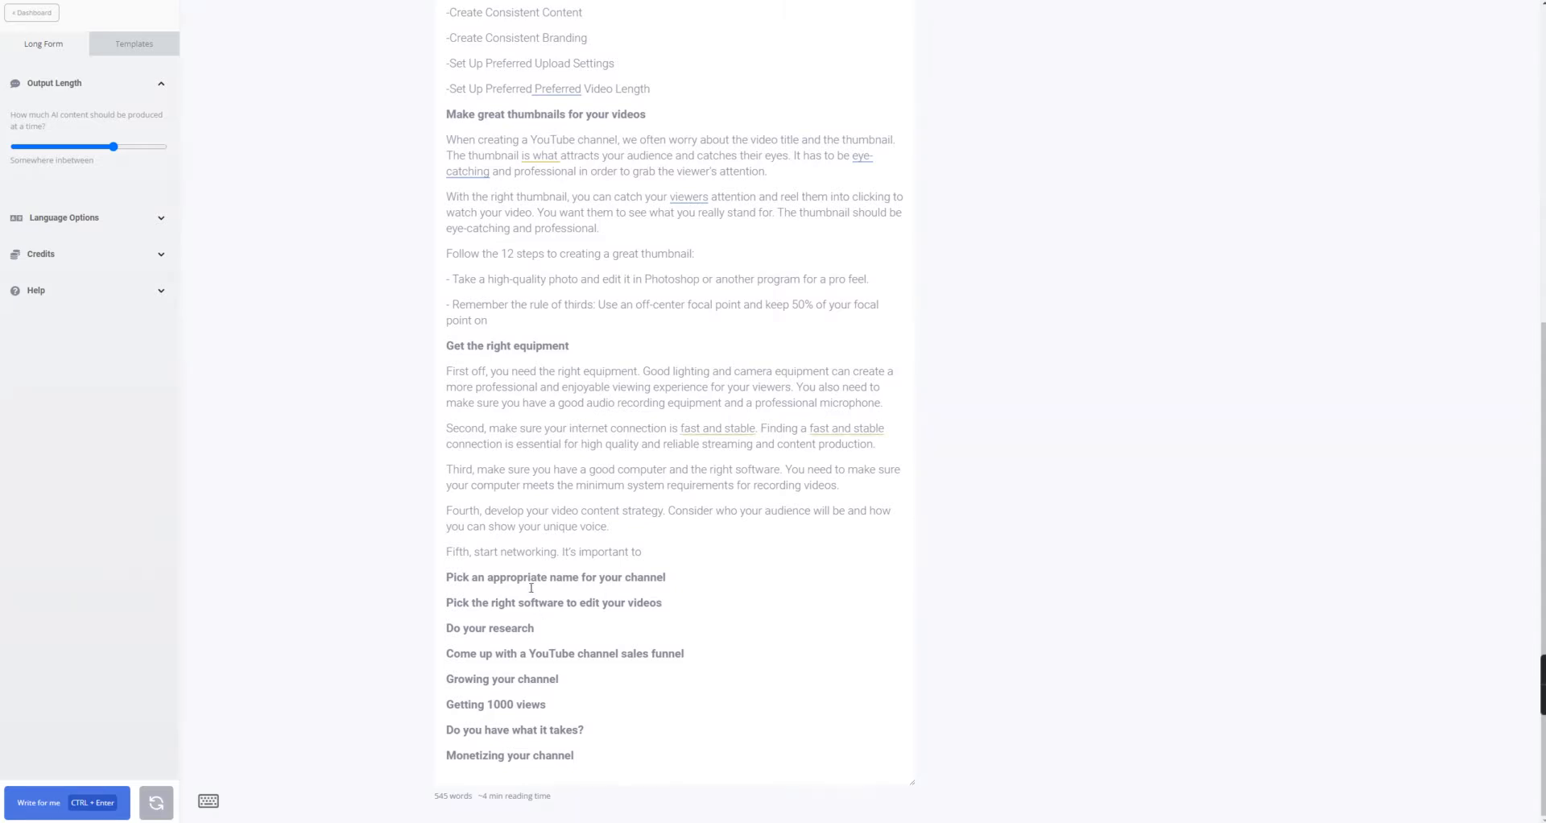
scroll(540, 607, up, 7)
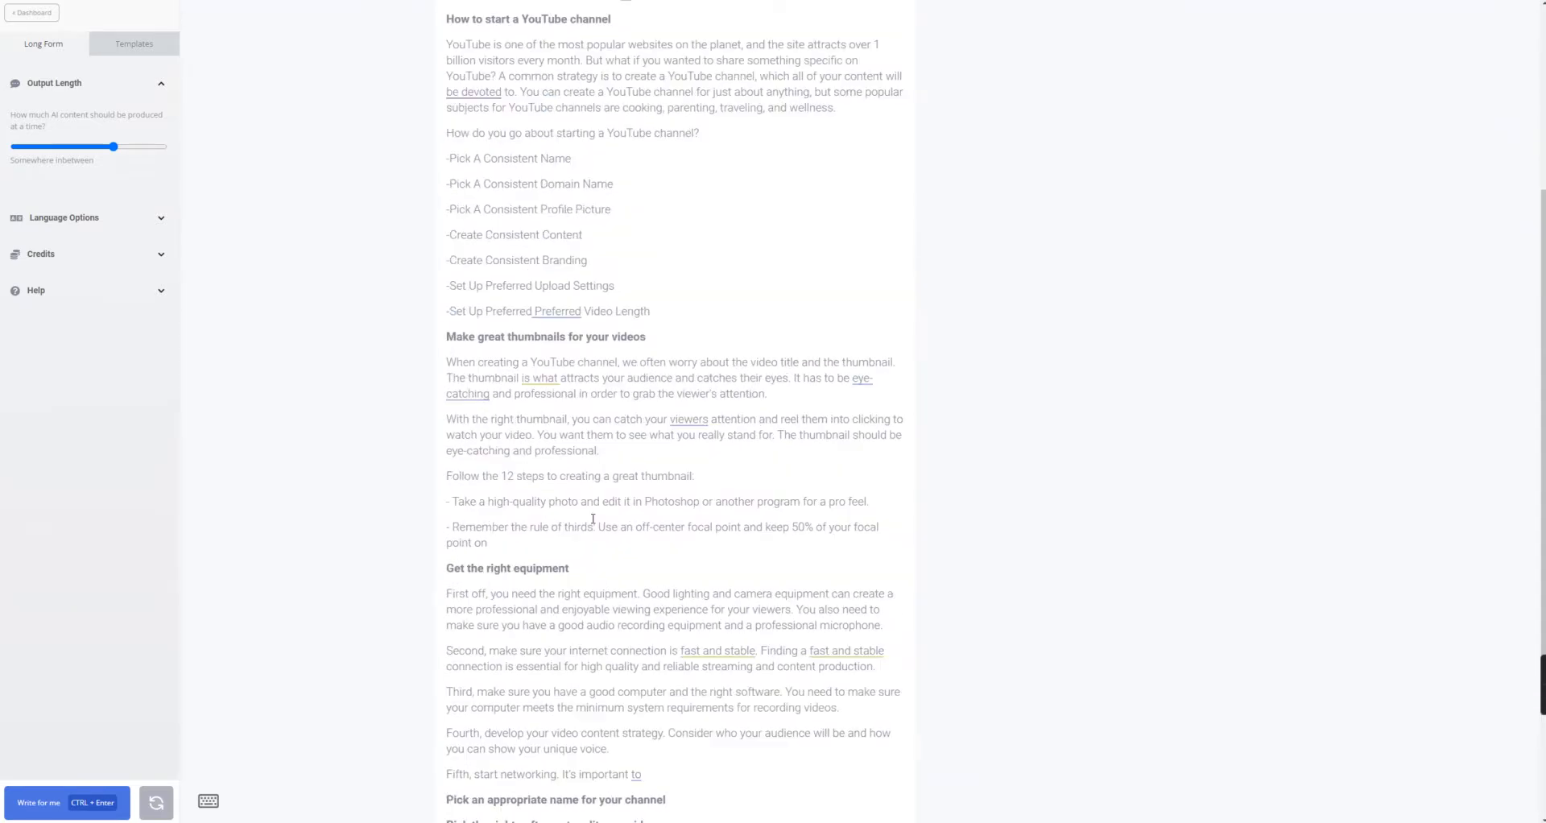
mouse_move(673, 800)
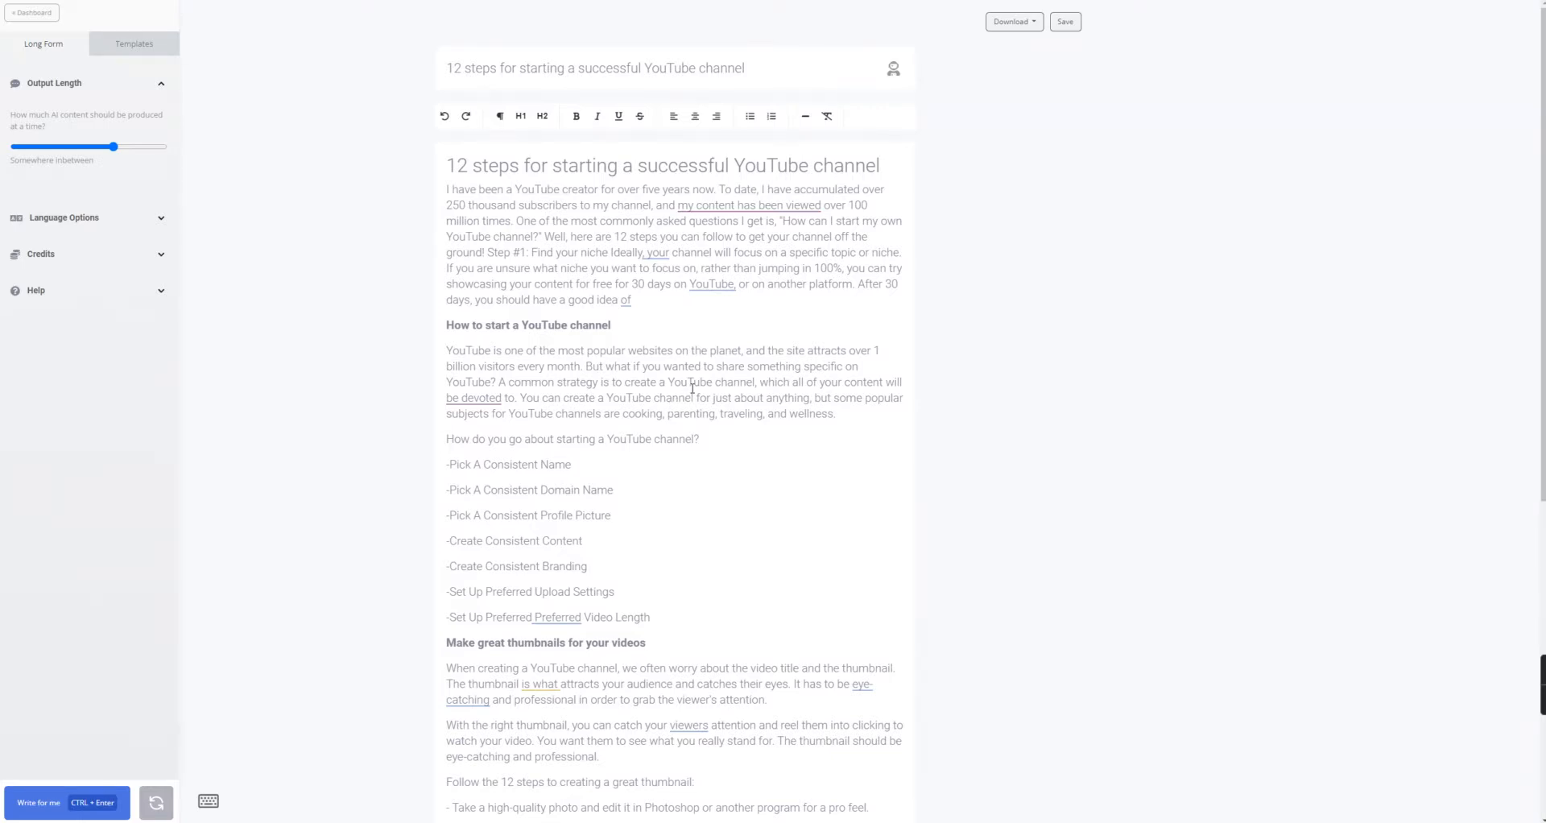
scroll(693, 388, down, 2)
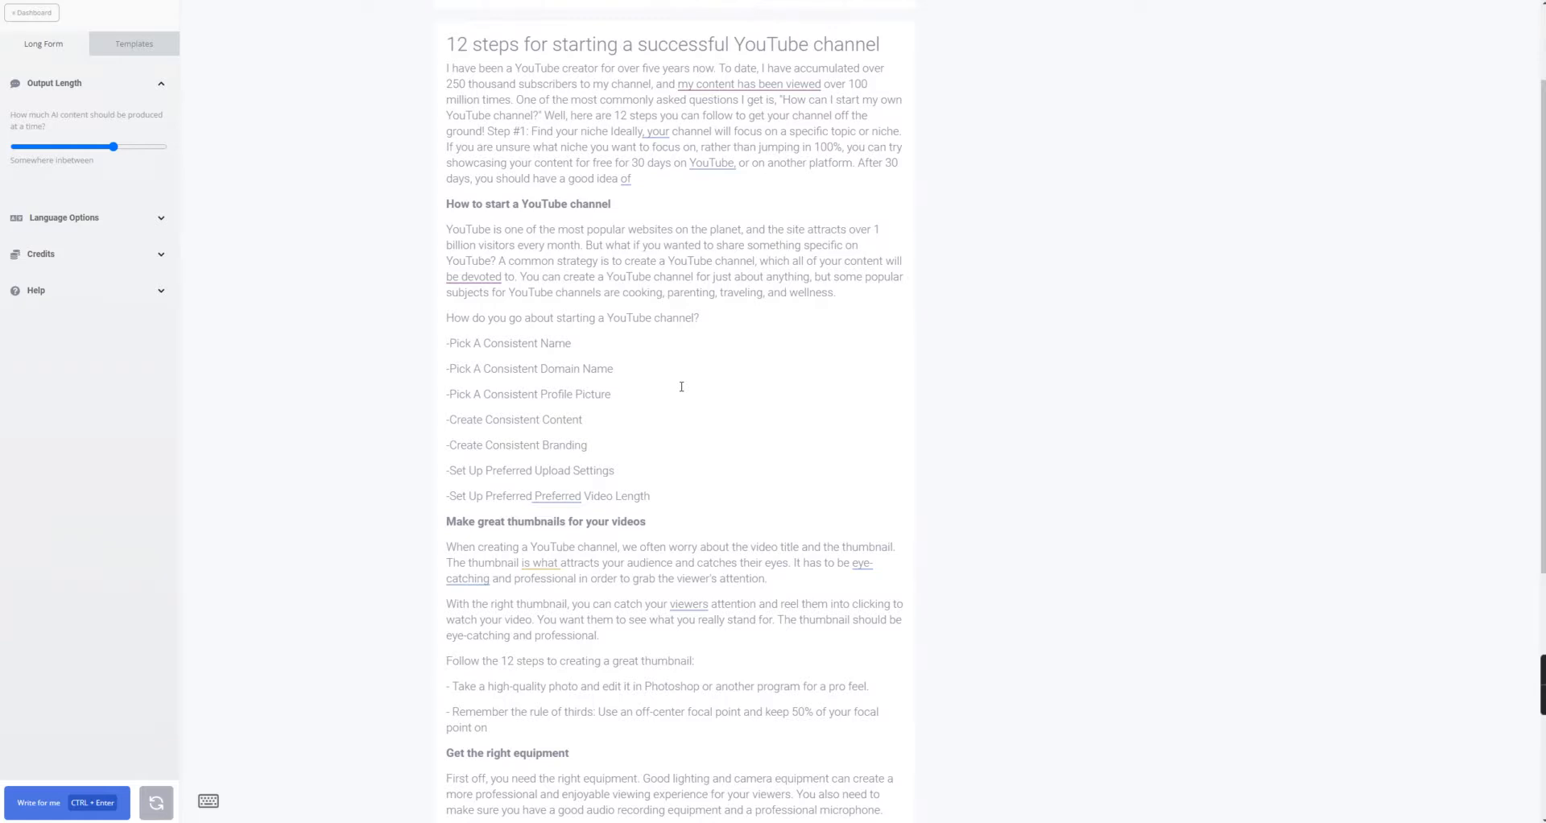
scroll(681, 387, up, 2)
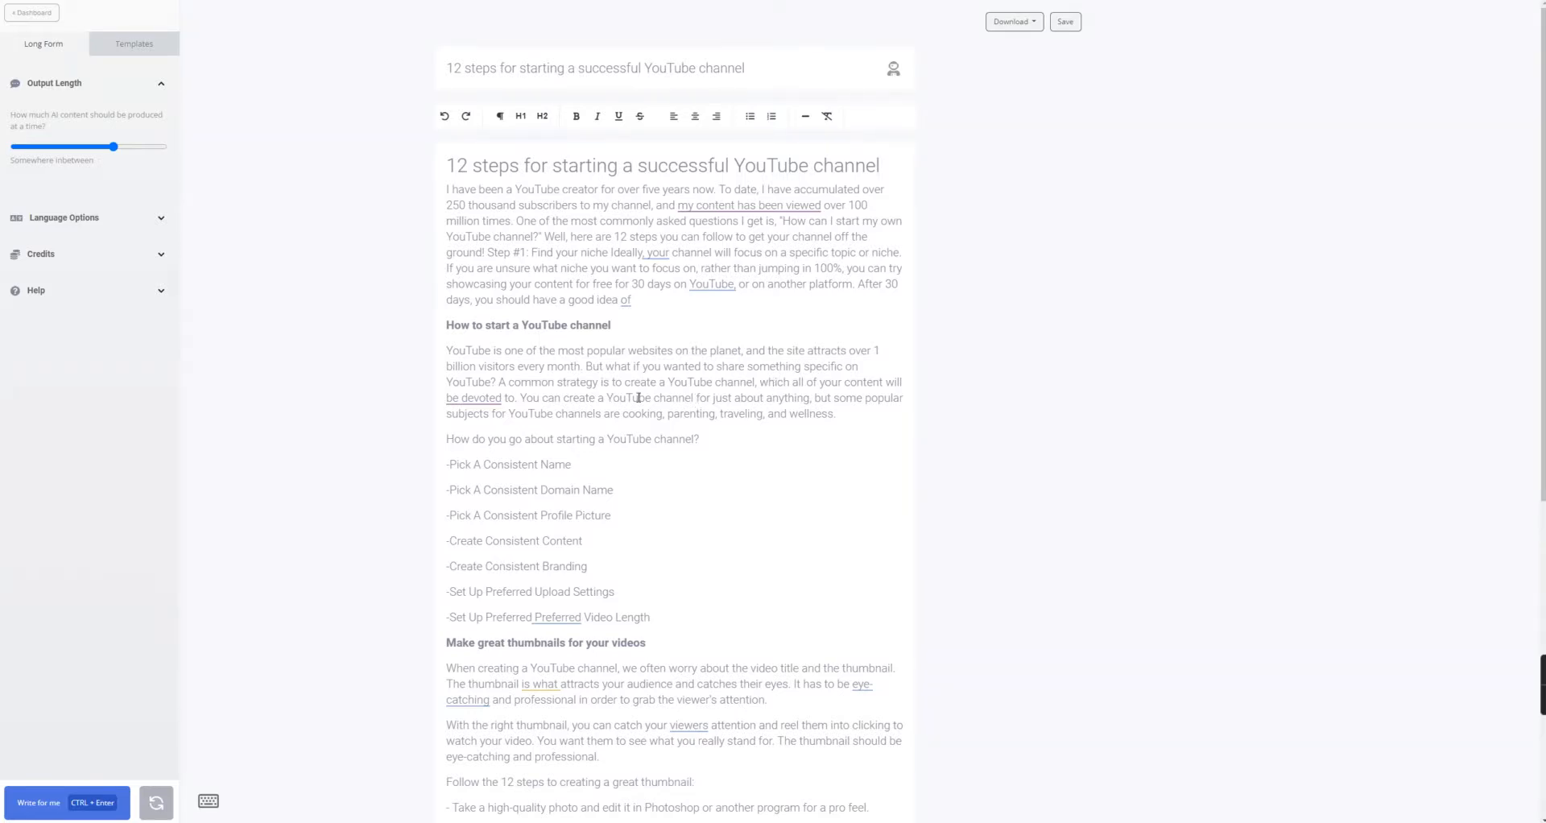
scroll(639, 398, down, 3)
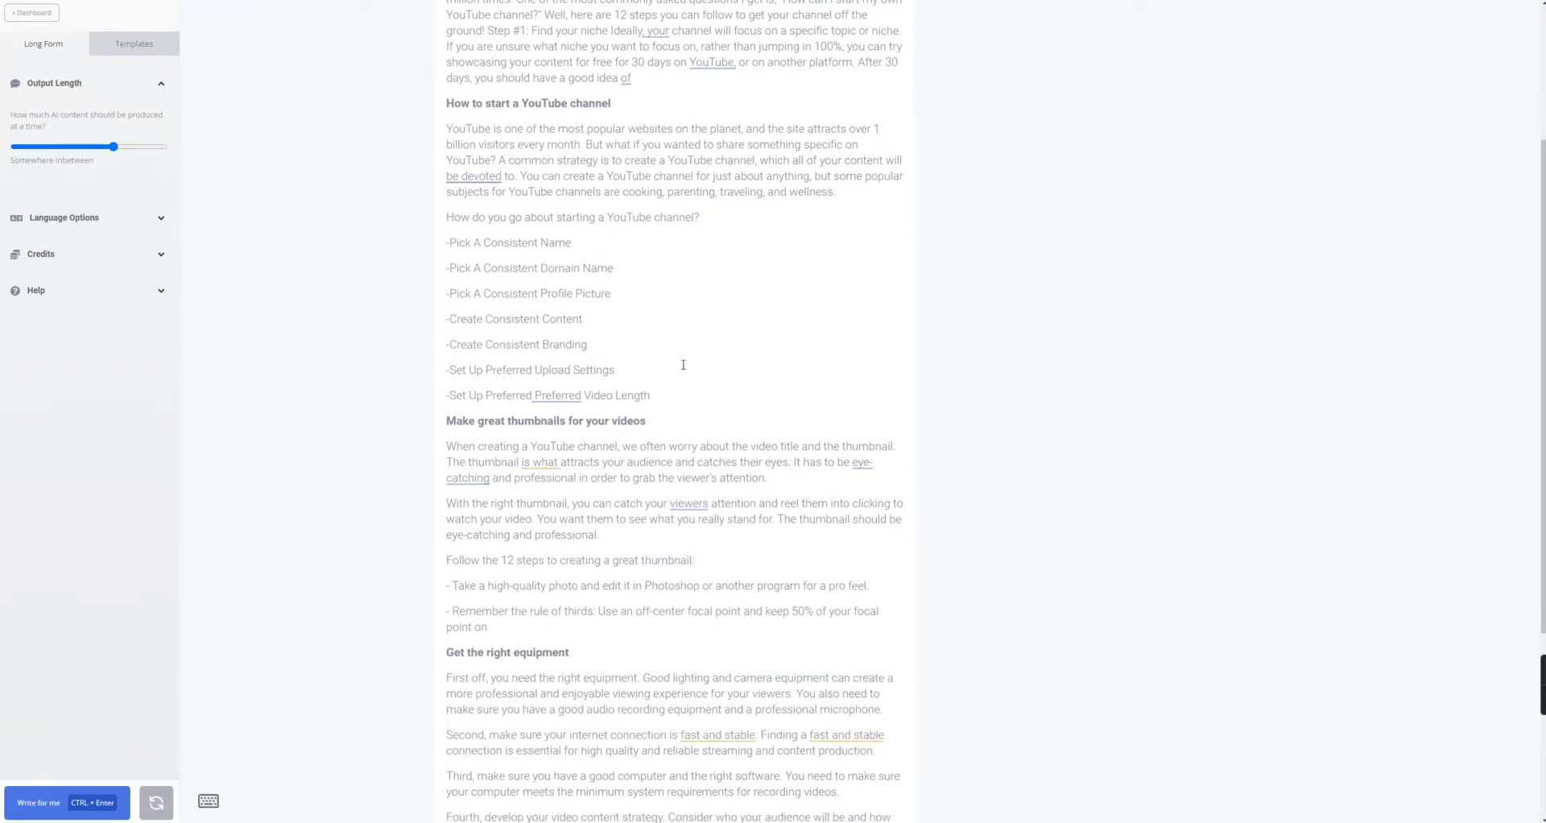
scroll(683, 362, down, 2)
click(687, 363)
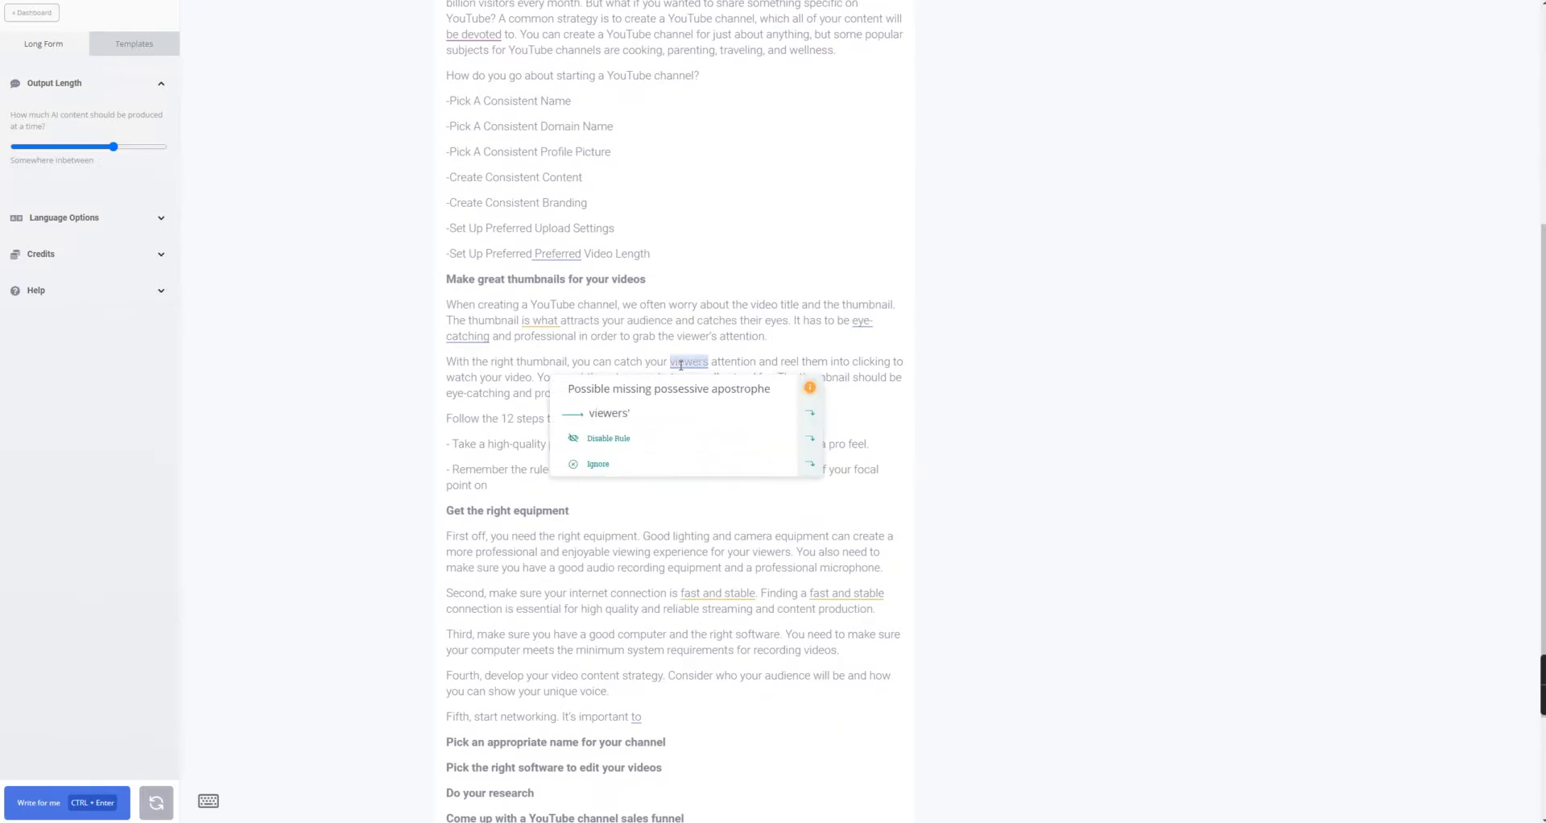
scroll(956, 521, down, 2)
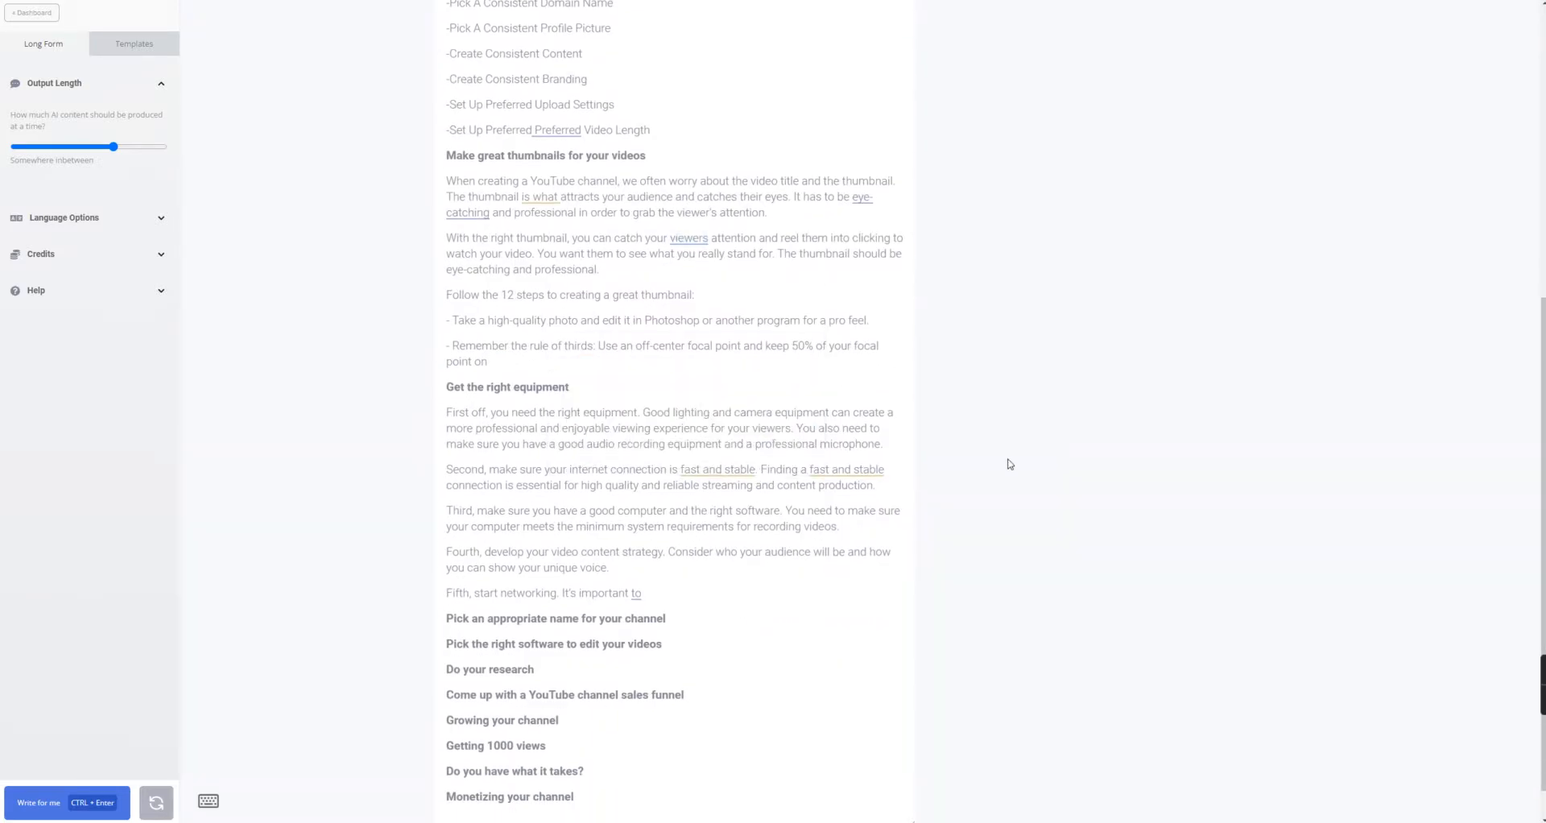
scroll(1006, 463, down, 1)
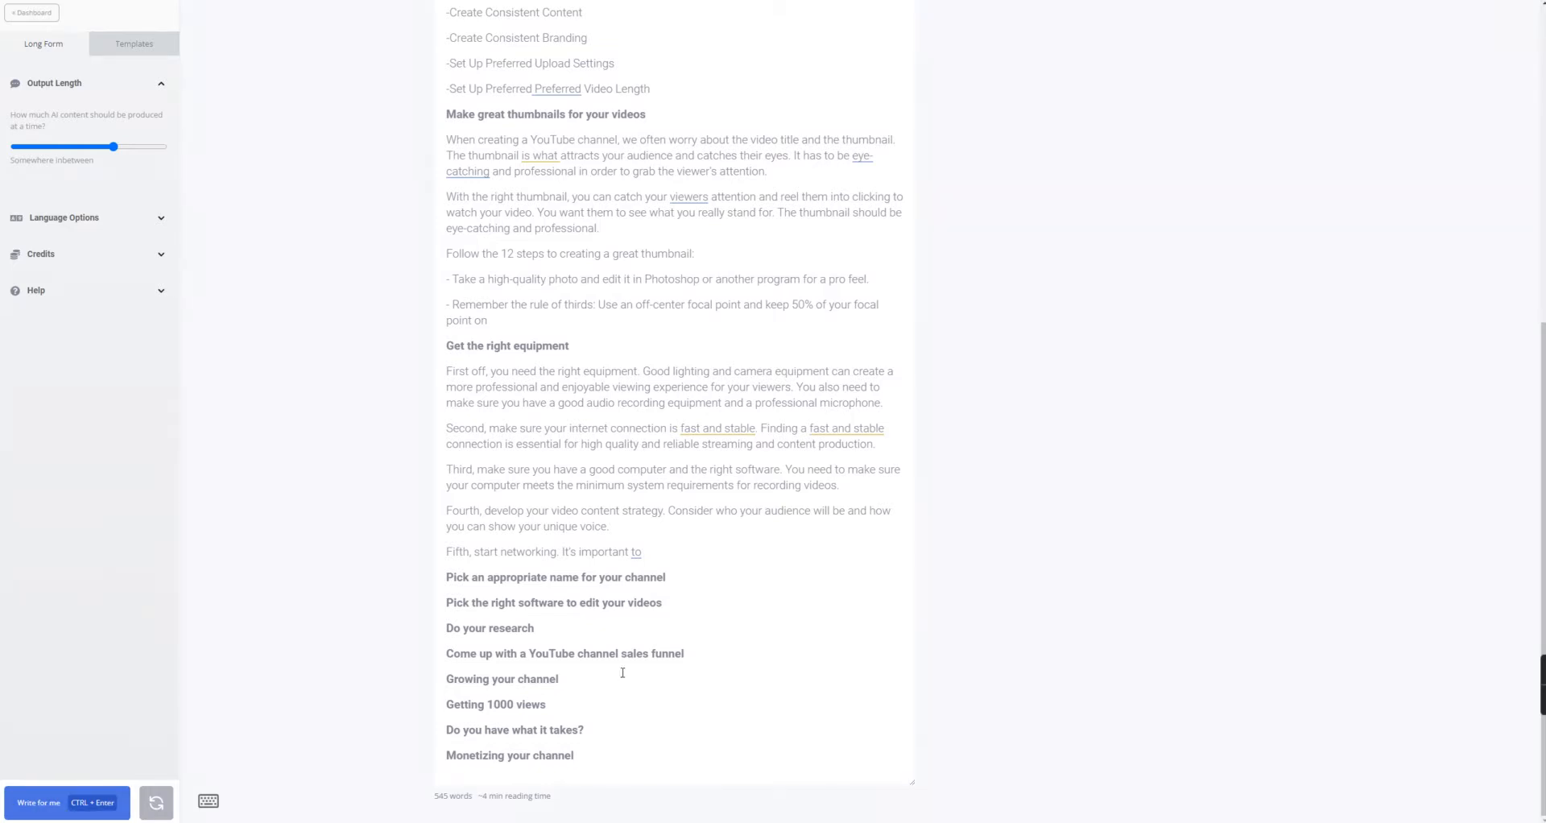
Add the sentence "There are several ways to monetize a new youtube channel" below the heading "Monetizing your channel".
click(589, 763)
key(Return)
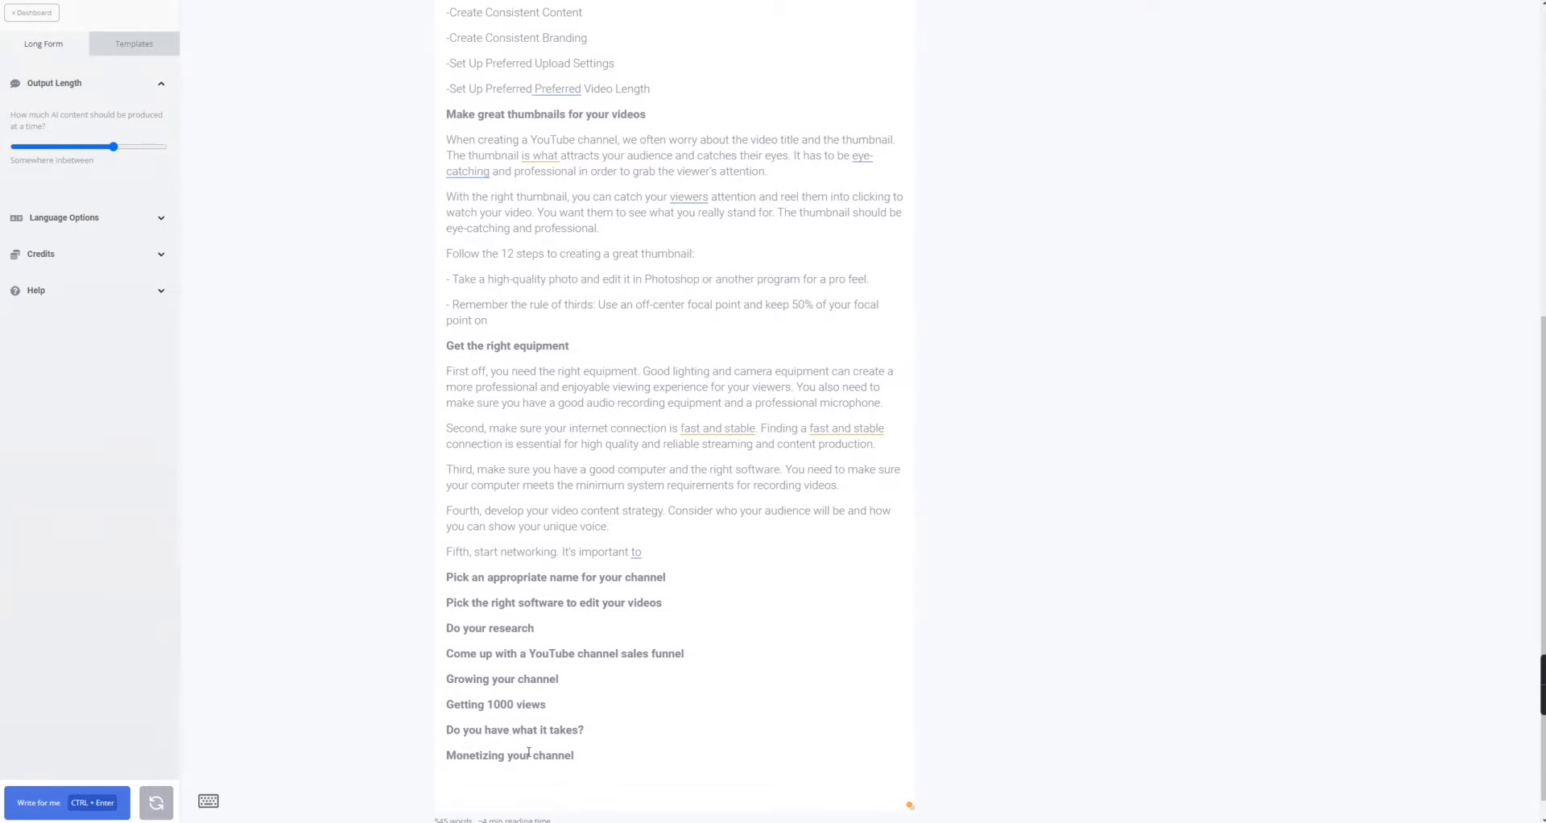
text(There are several ways to monetize a )
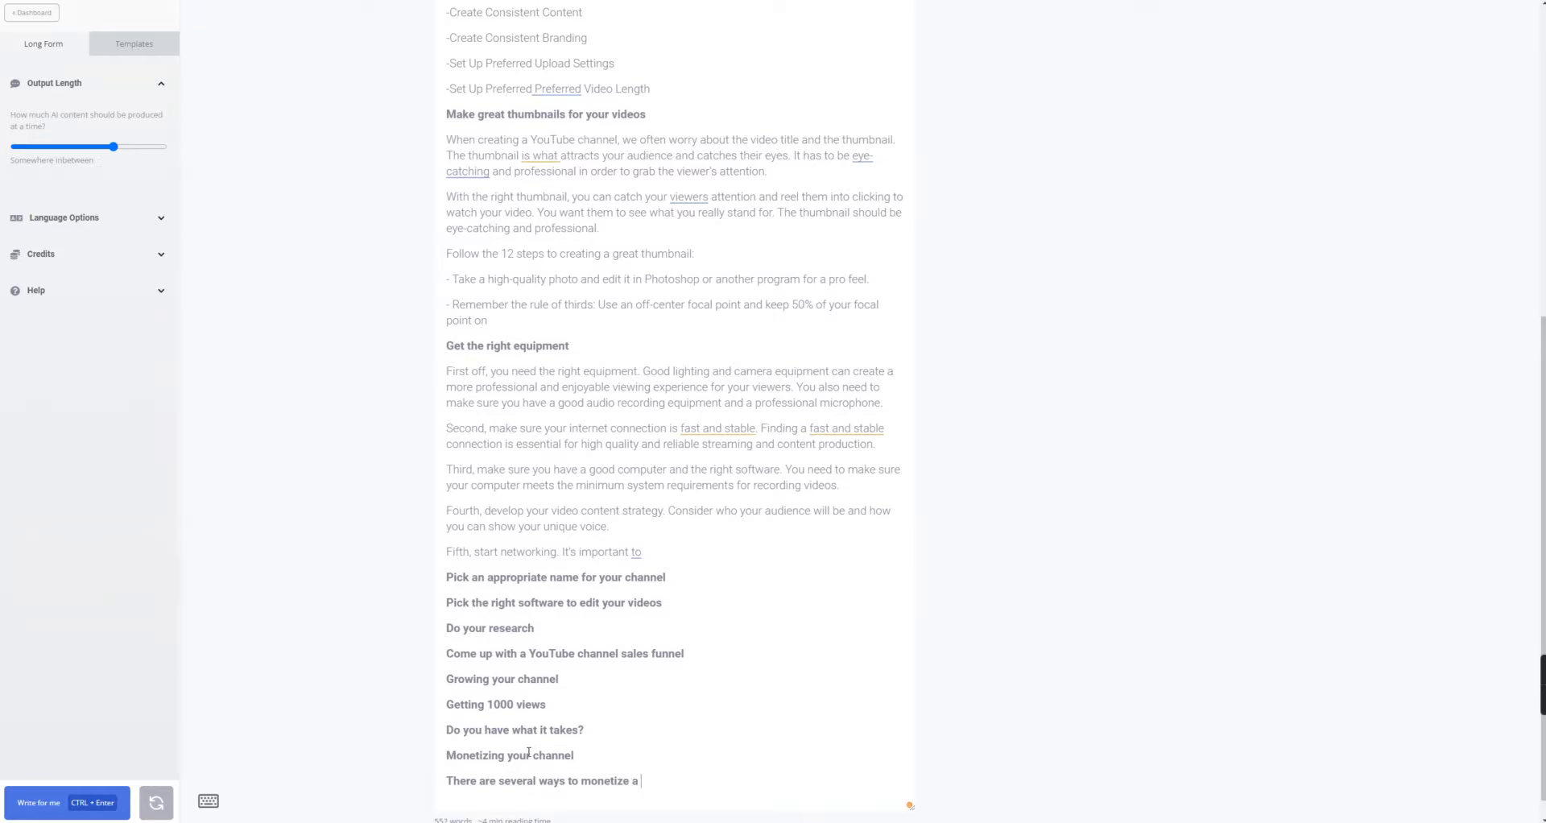
text(new youtube channel)
scroll(728, 201, up, 6)
scroll(742, 197, down, 7)
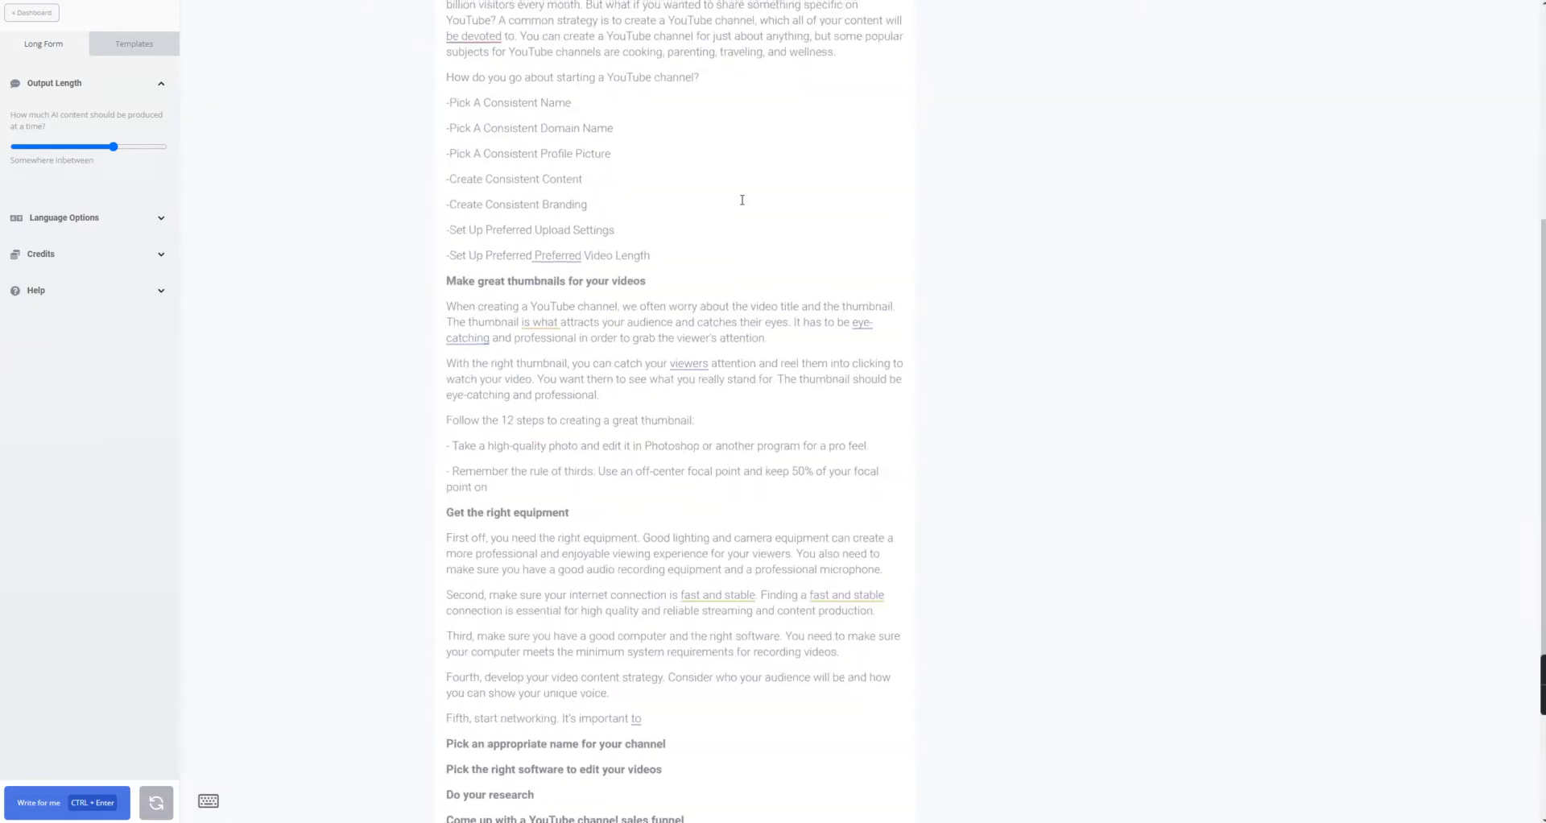
Generate an AI continuation from the selected monetization sentence and read through the produced paragraphs.
drag(756, 758, 448, 738)
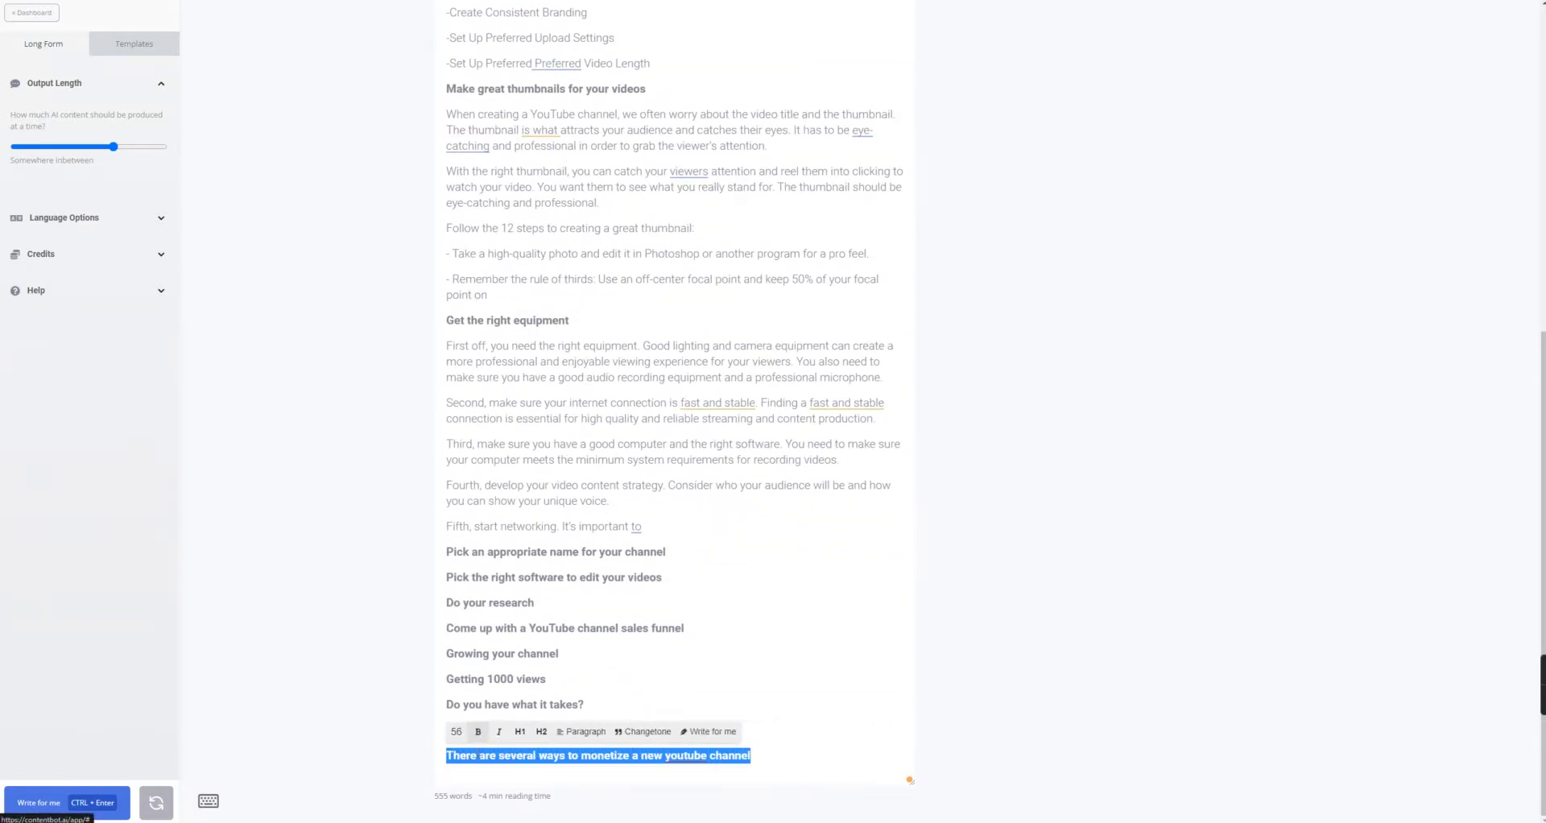
click(588, 732)
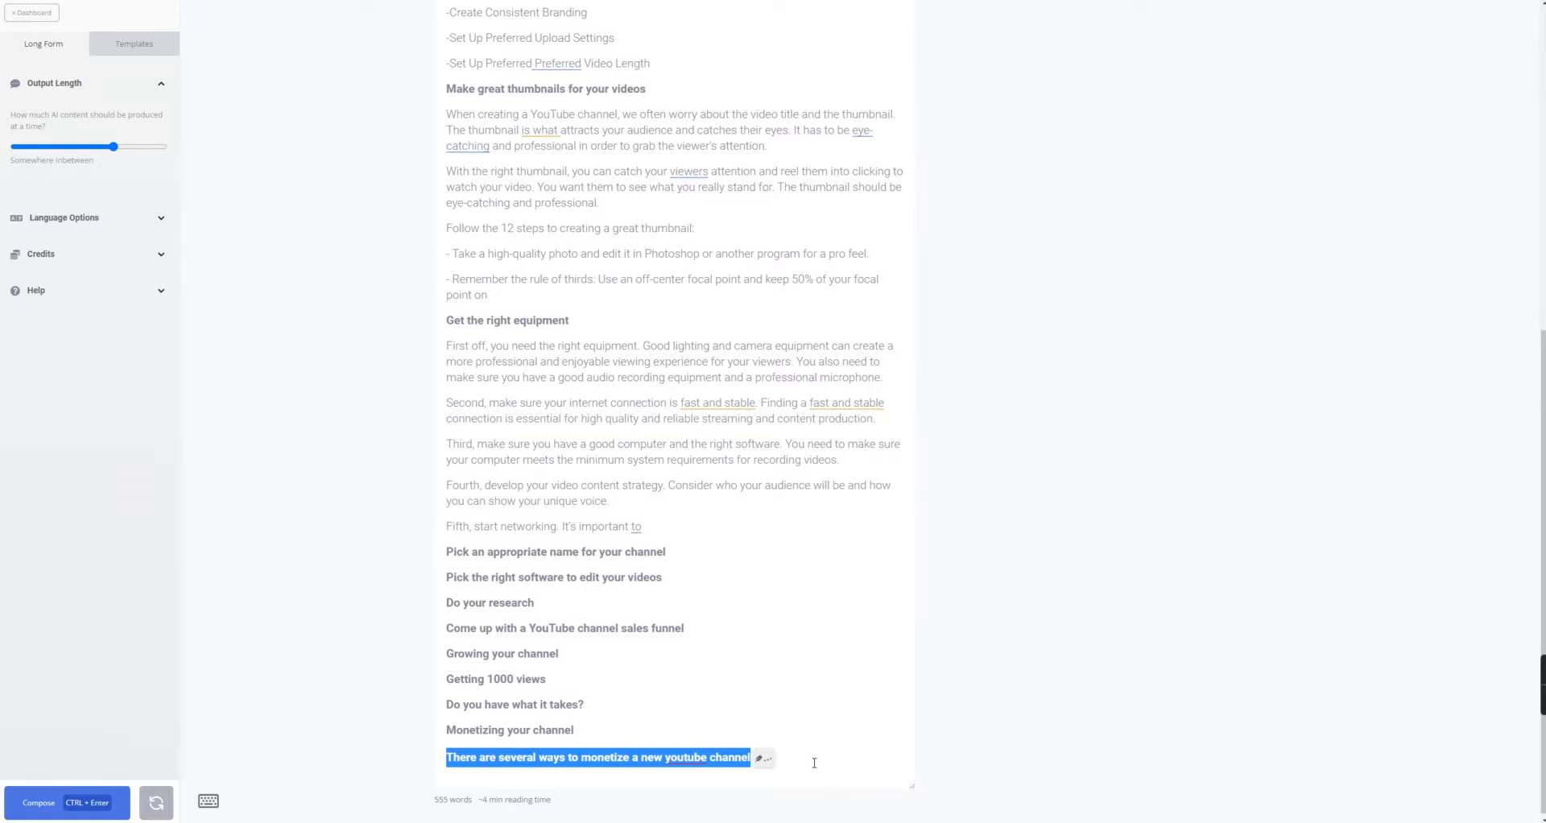
click(765, 760)
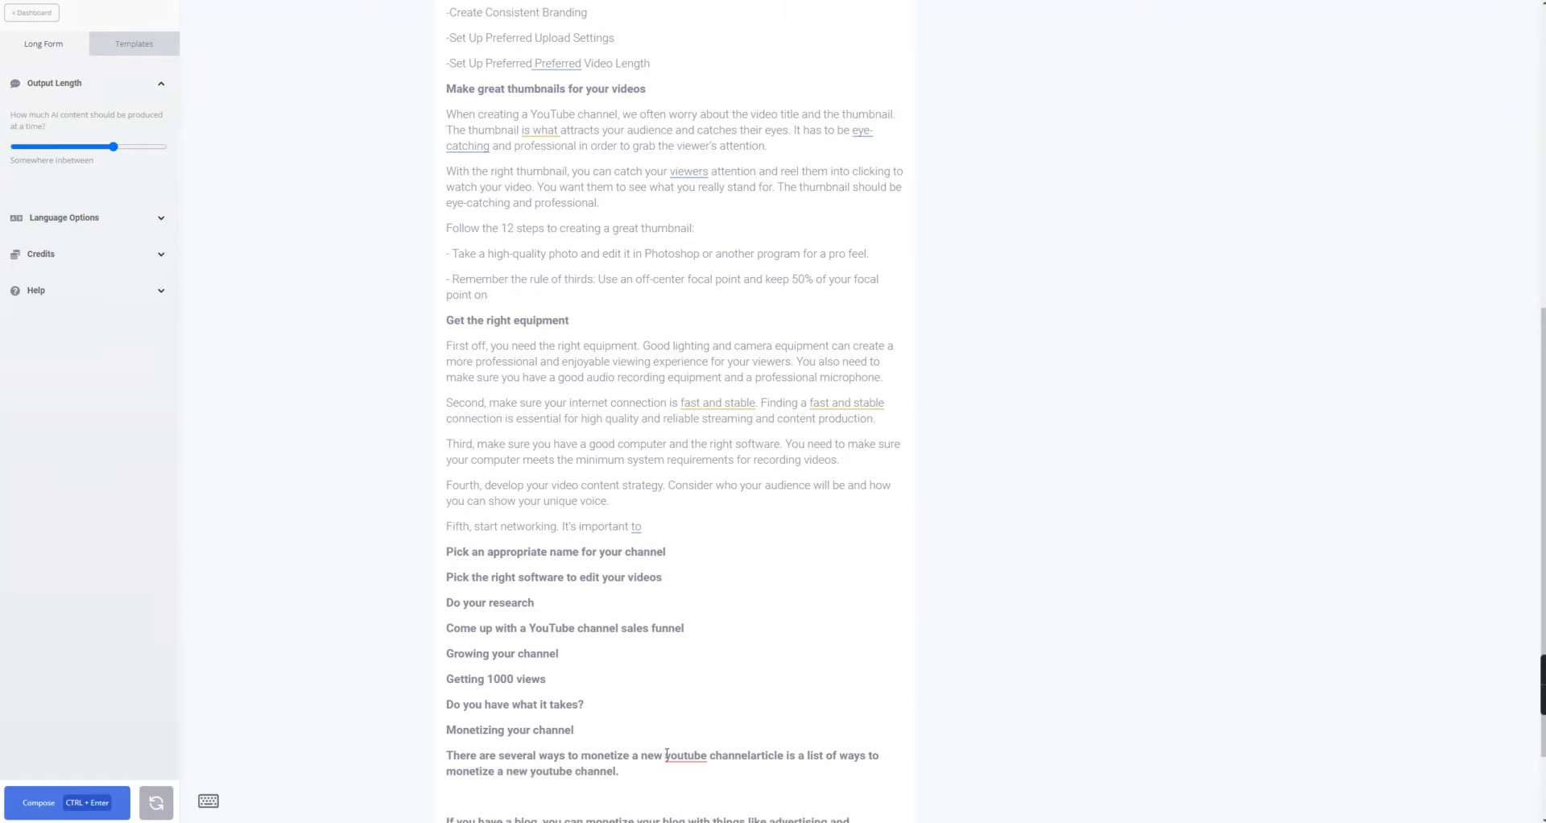
scroll(672, 745, down, 2)
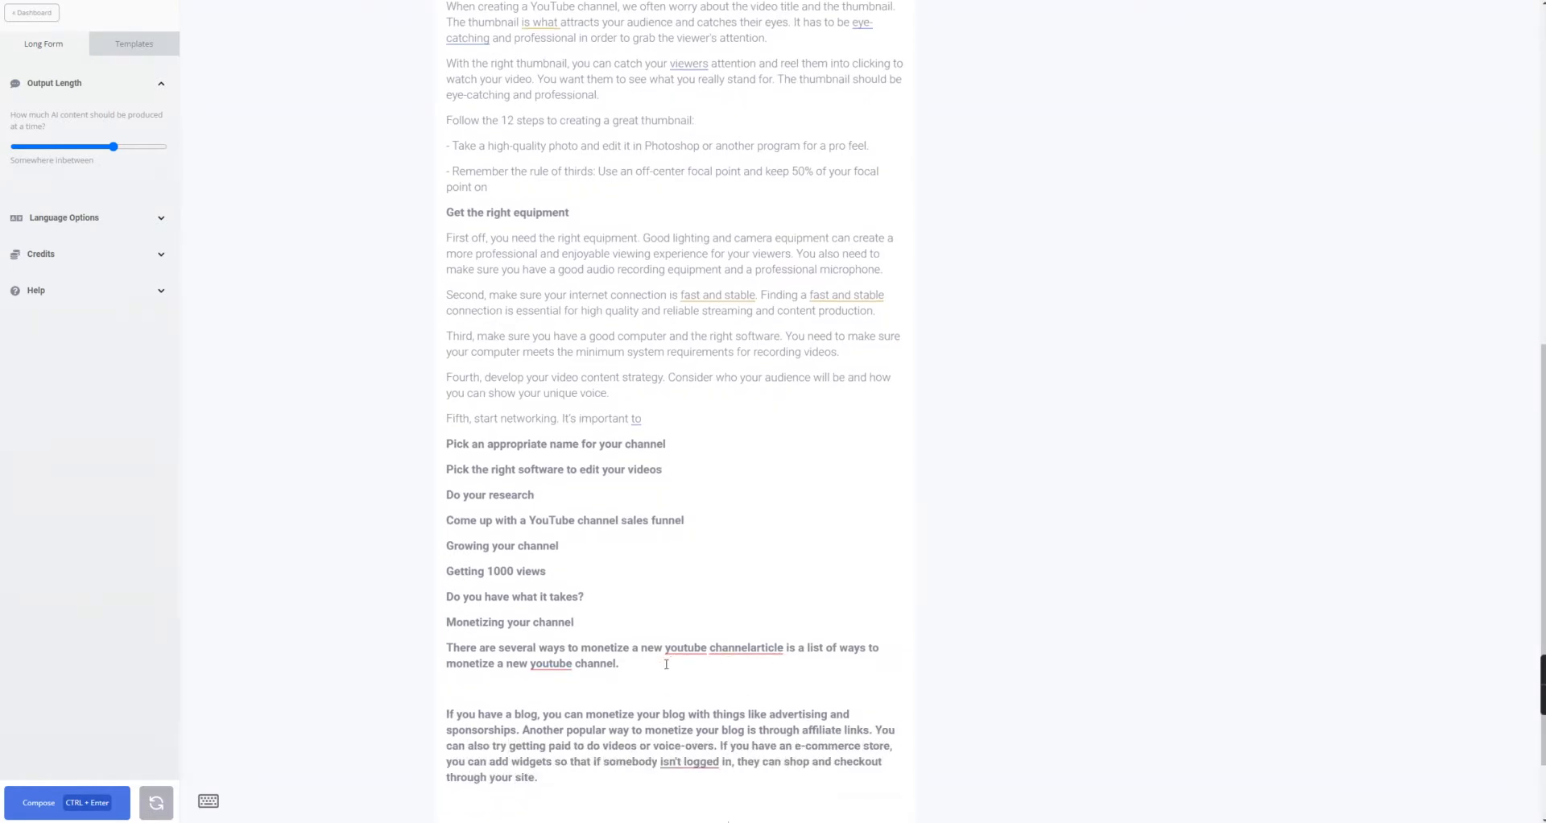
scroll(667, 664, down, 2)
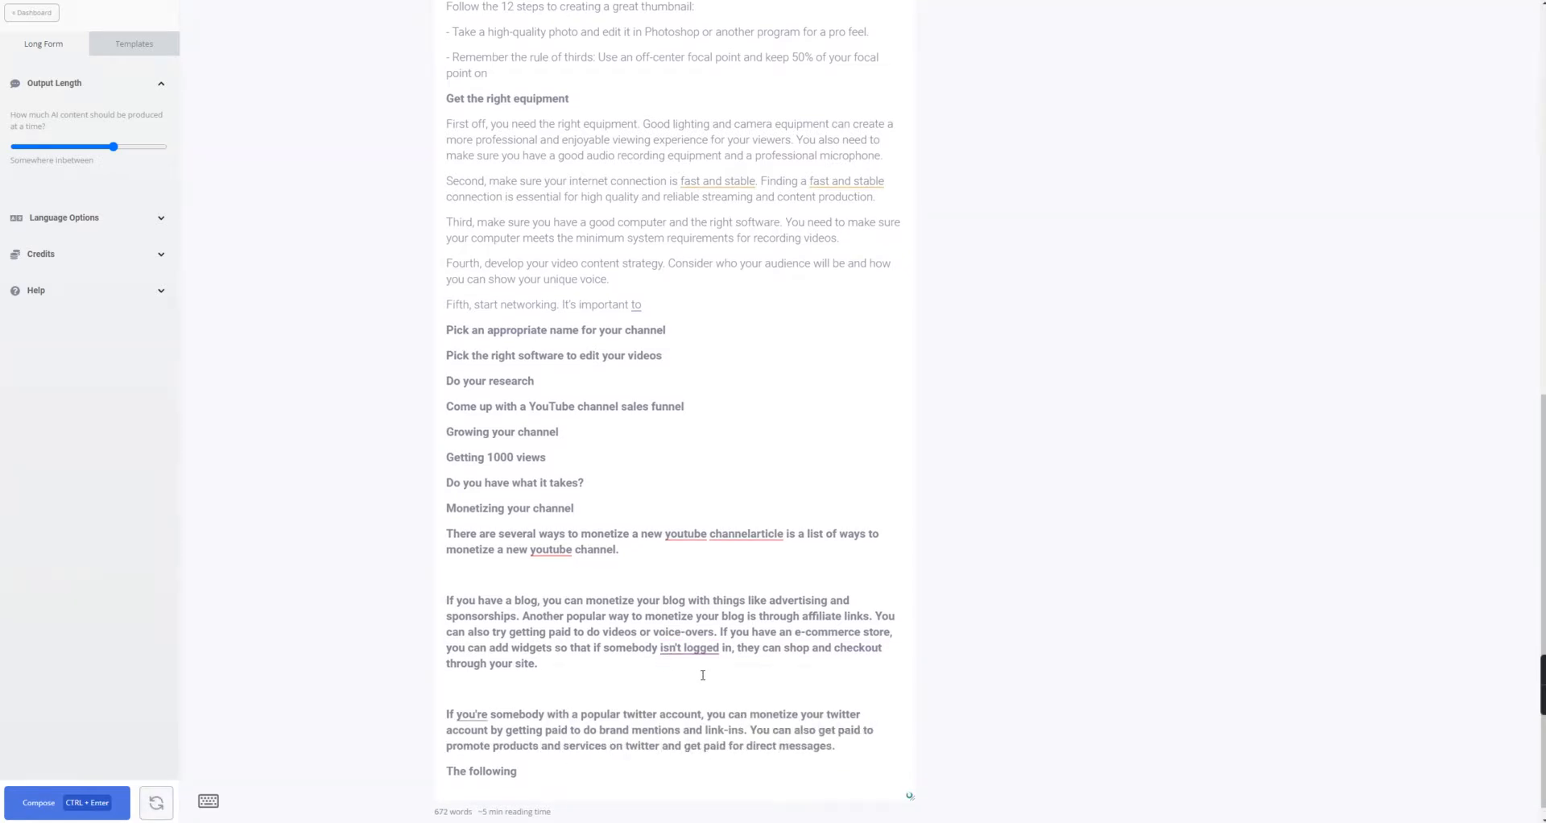
Delete the generated text following "new youtube channel" and compose a fresh AI continuation of the sentence.
drag(545, 767, 751, 535)
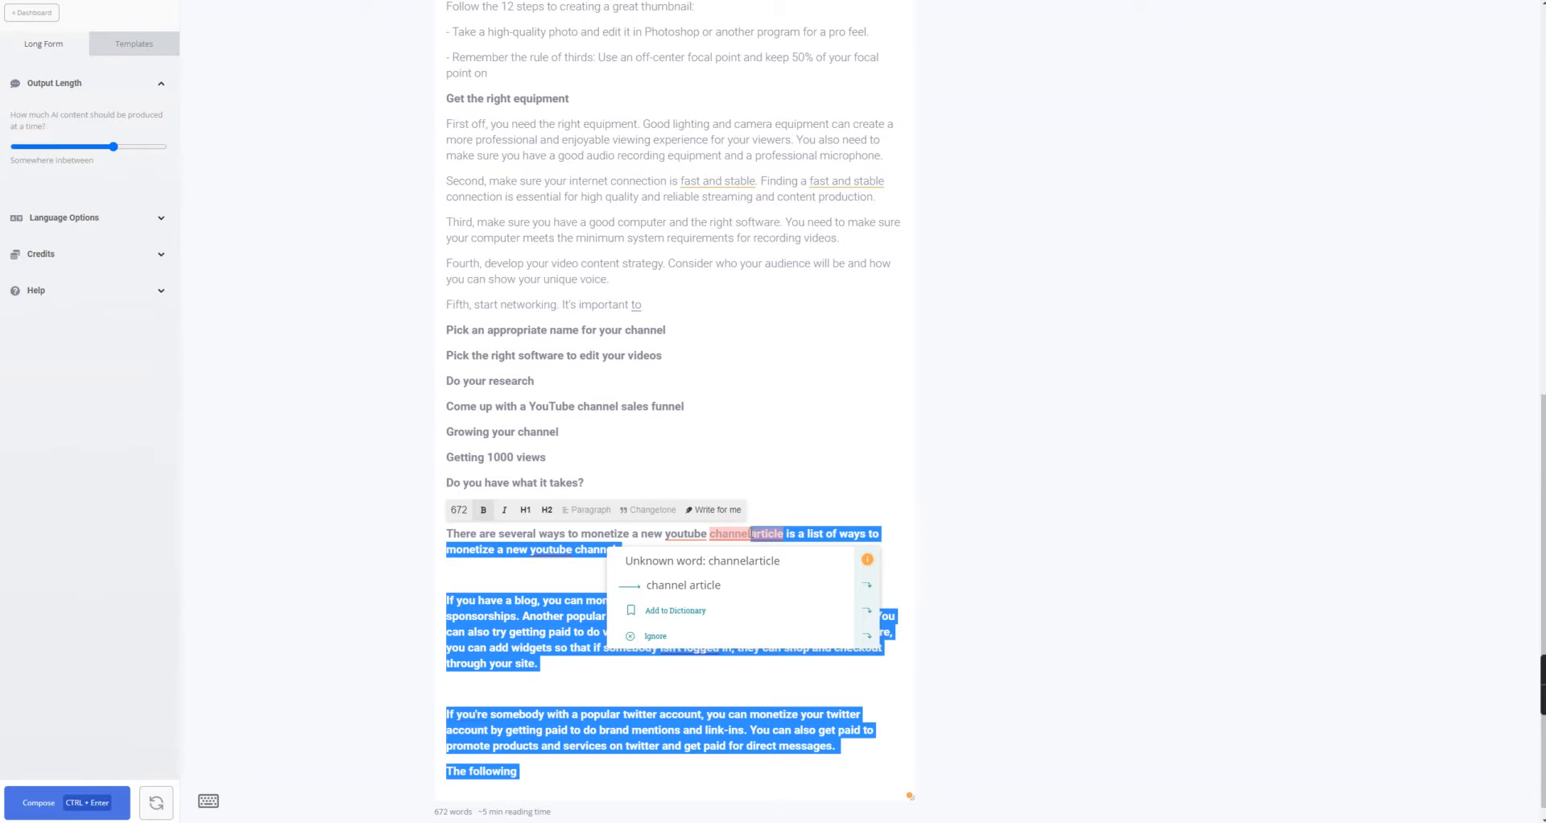
key(BackSpace)
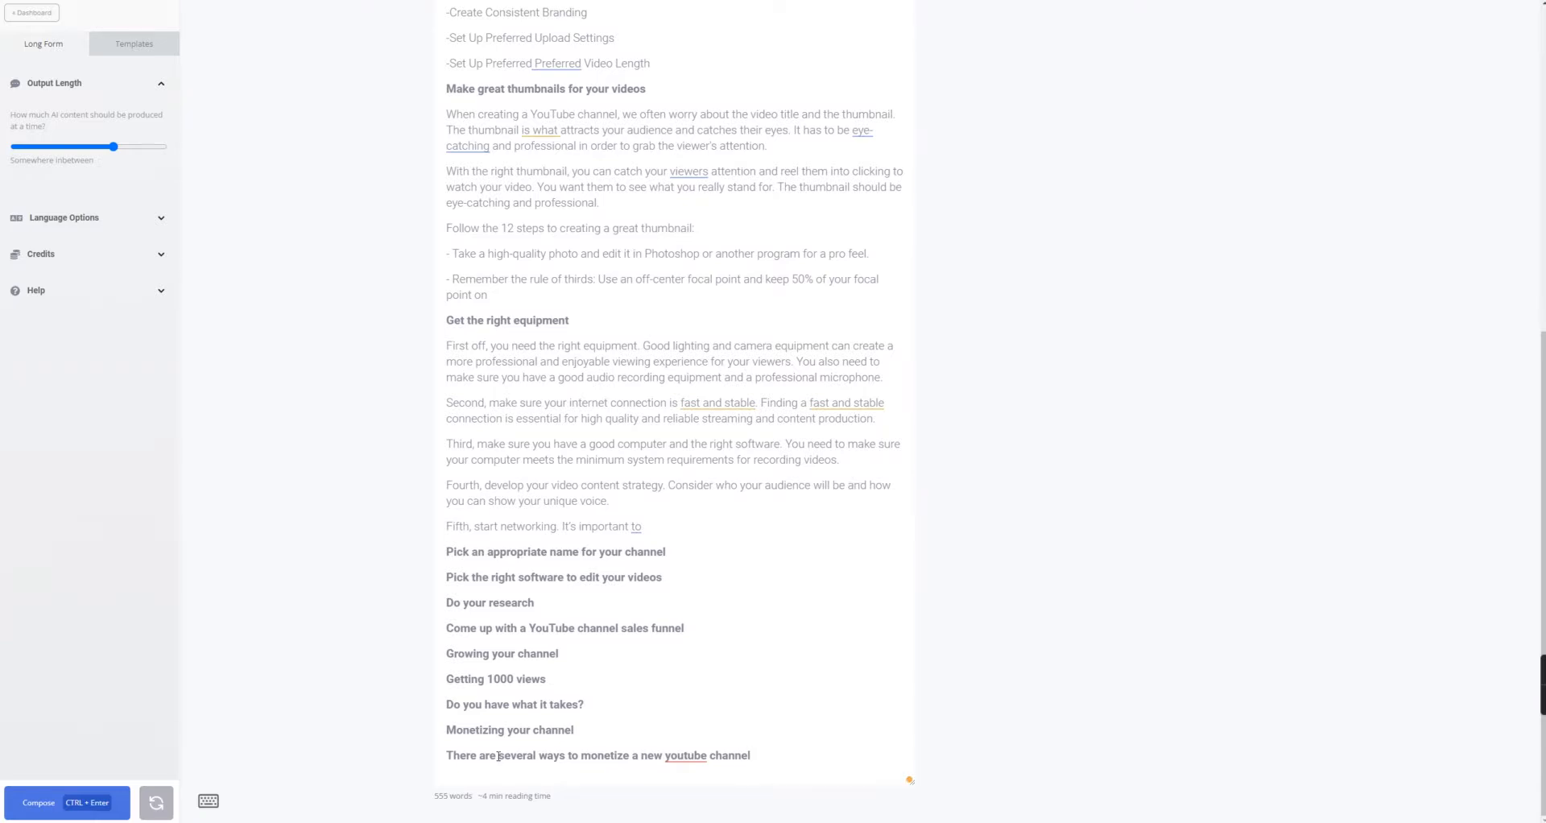
click(55, 809)
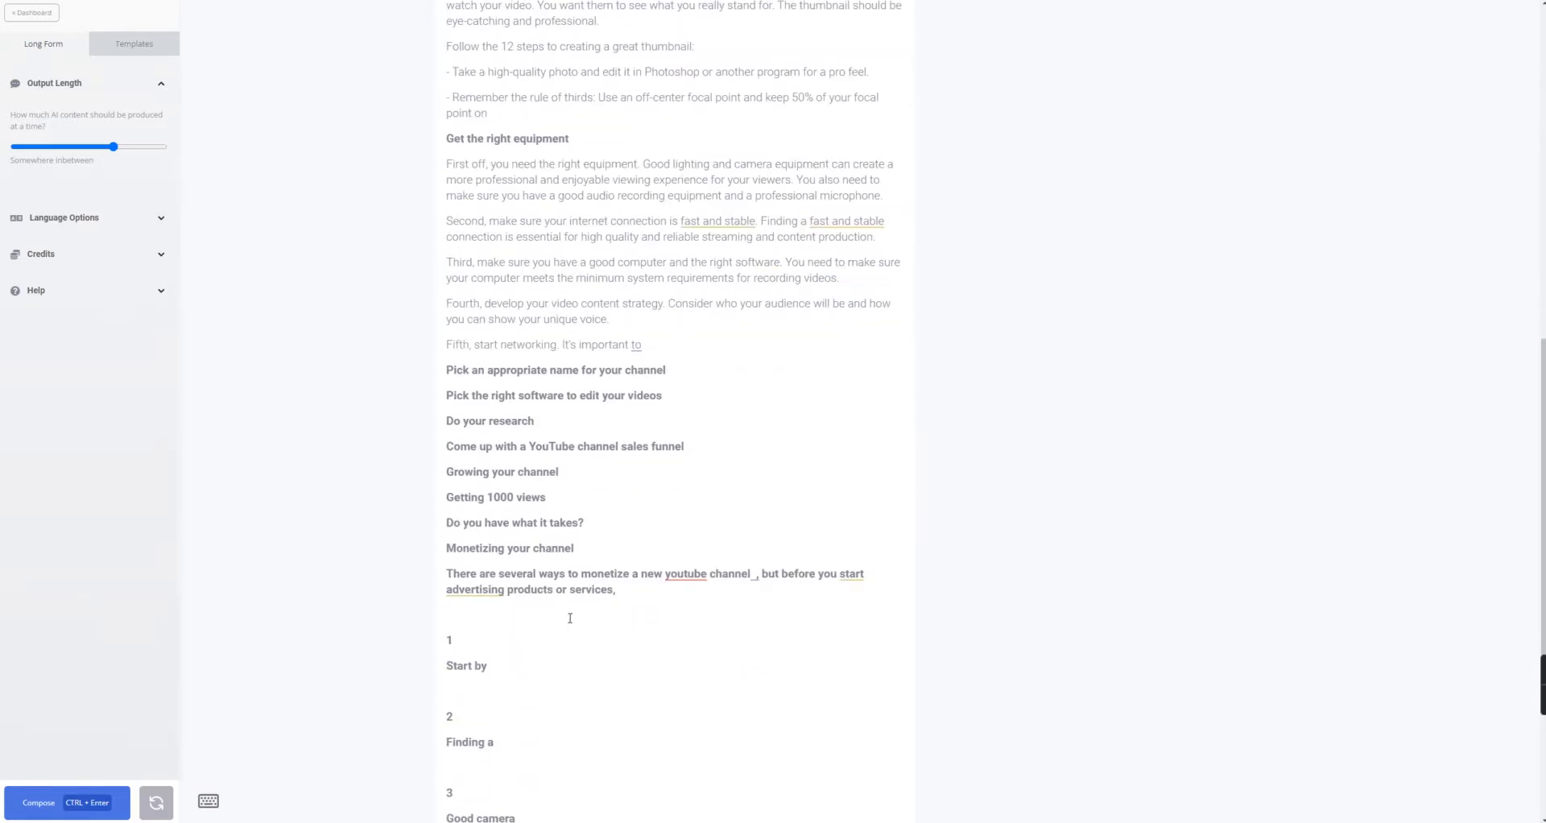
click(758, 575)
scroll(512, 631, down, 2)
scroll(520, 654, down, 2)
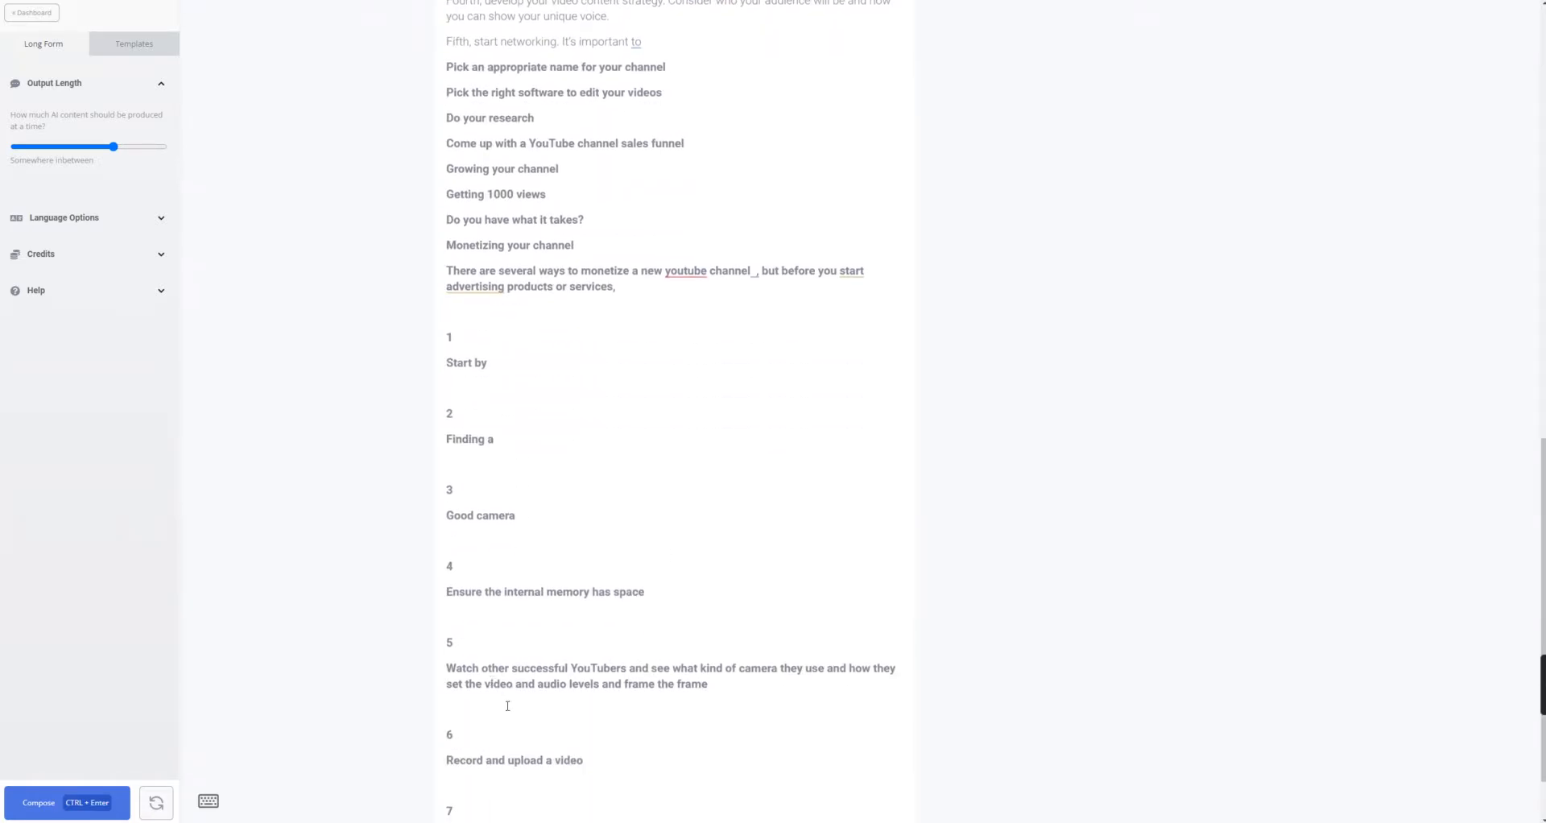
scroll(507, 705, up, 4)
scroll(507, 705, down, 1)
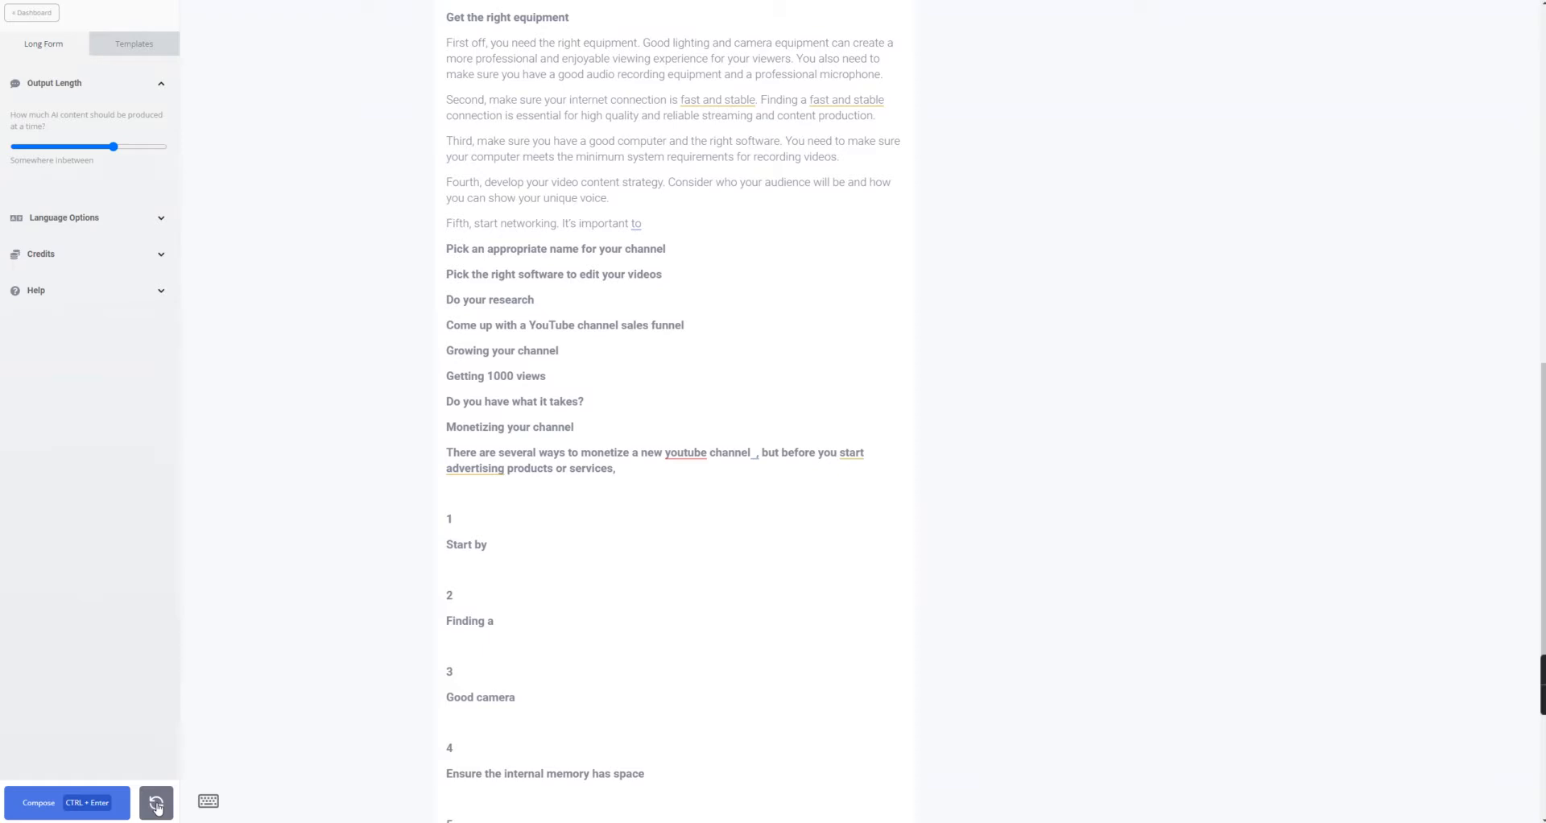
Try to regenerate the AI text that follows the monetization sentence.
click(156, 806)
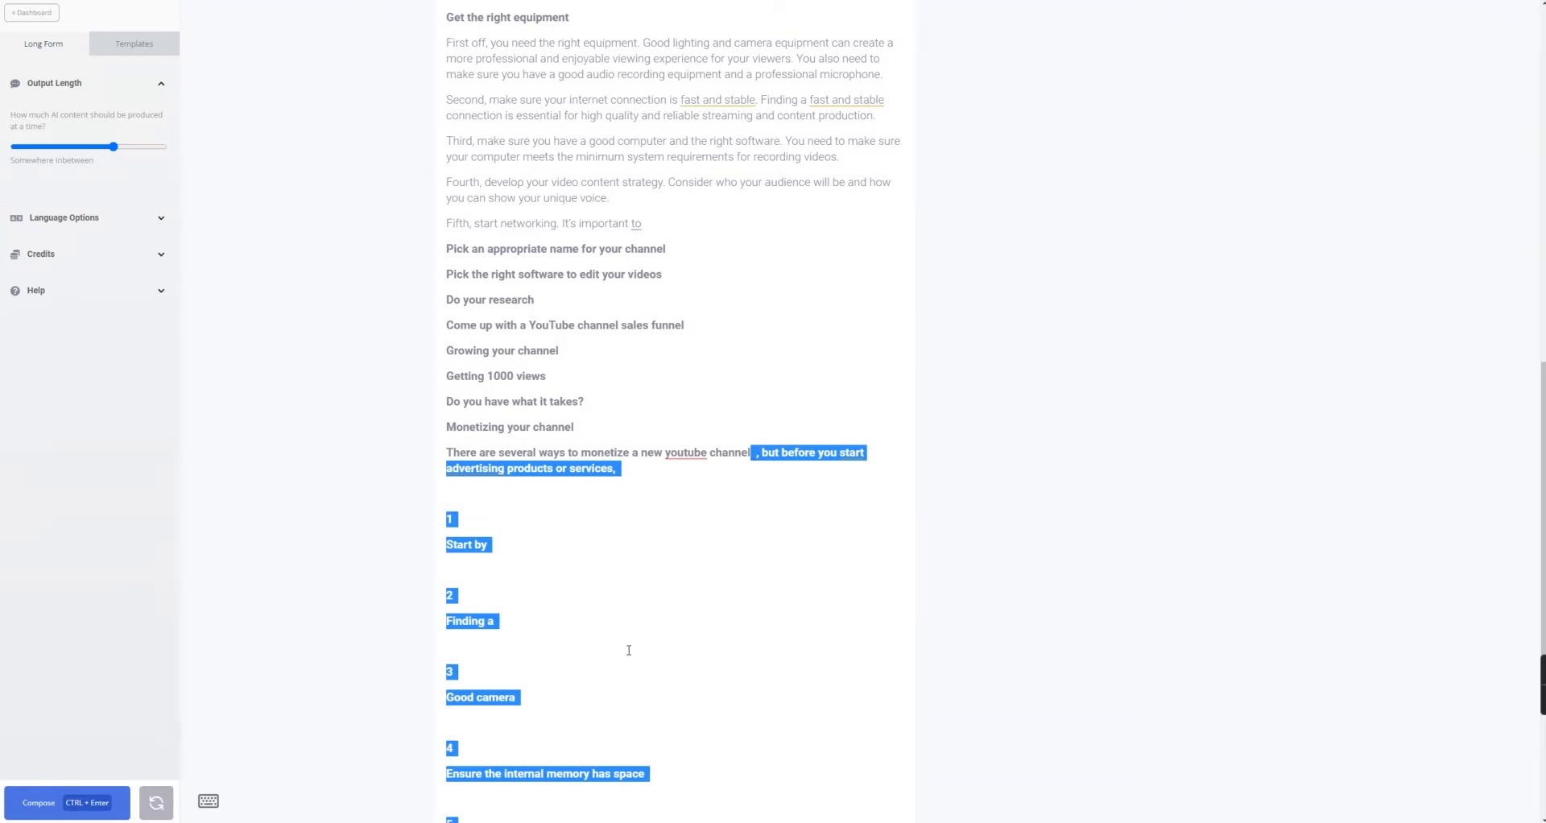
scroll(632, 645, up, 3)
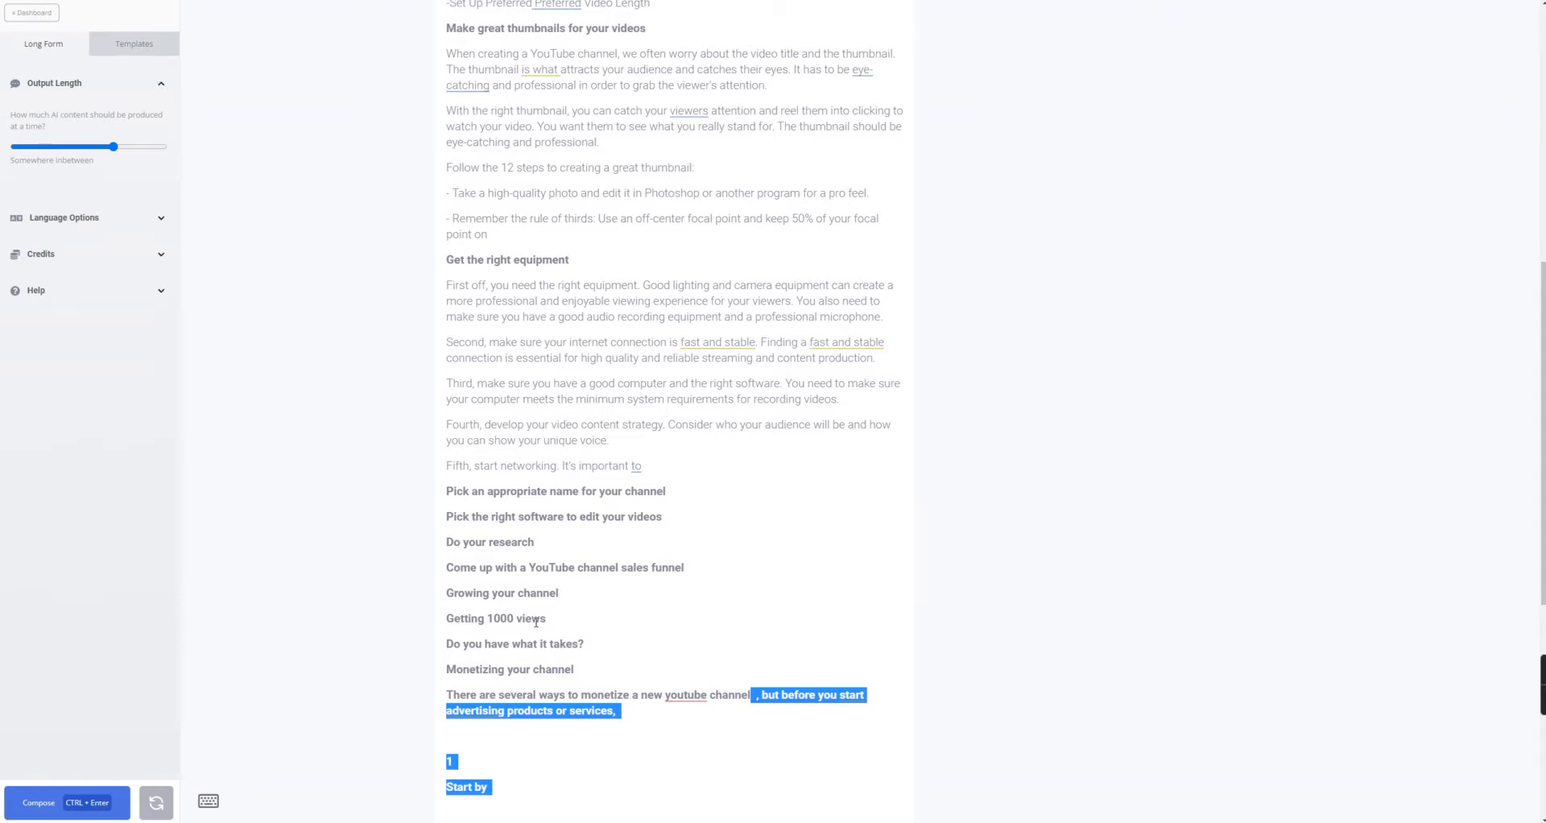
scroll(539, 620, down, 2)
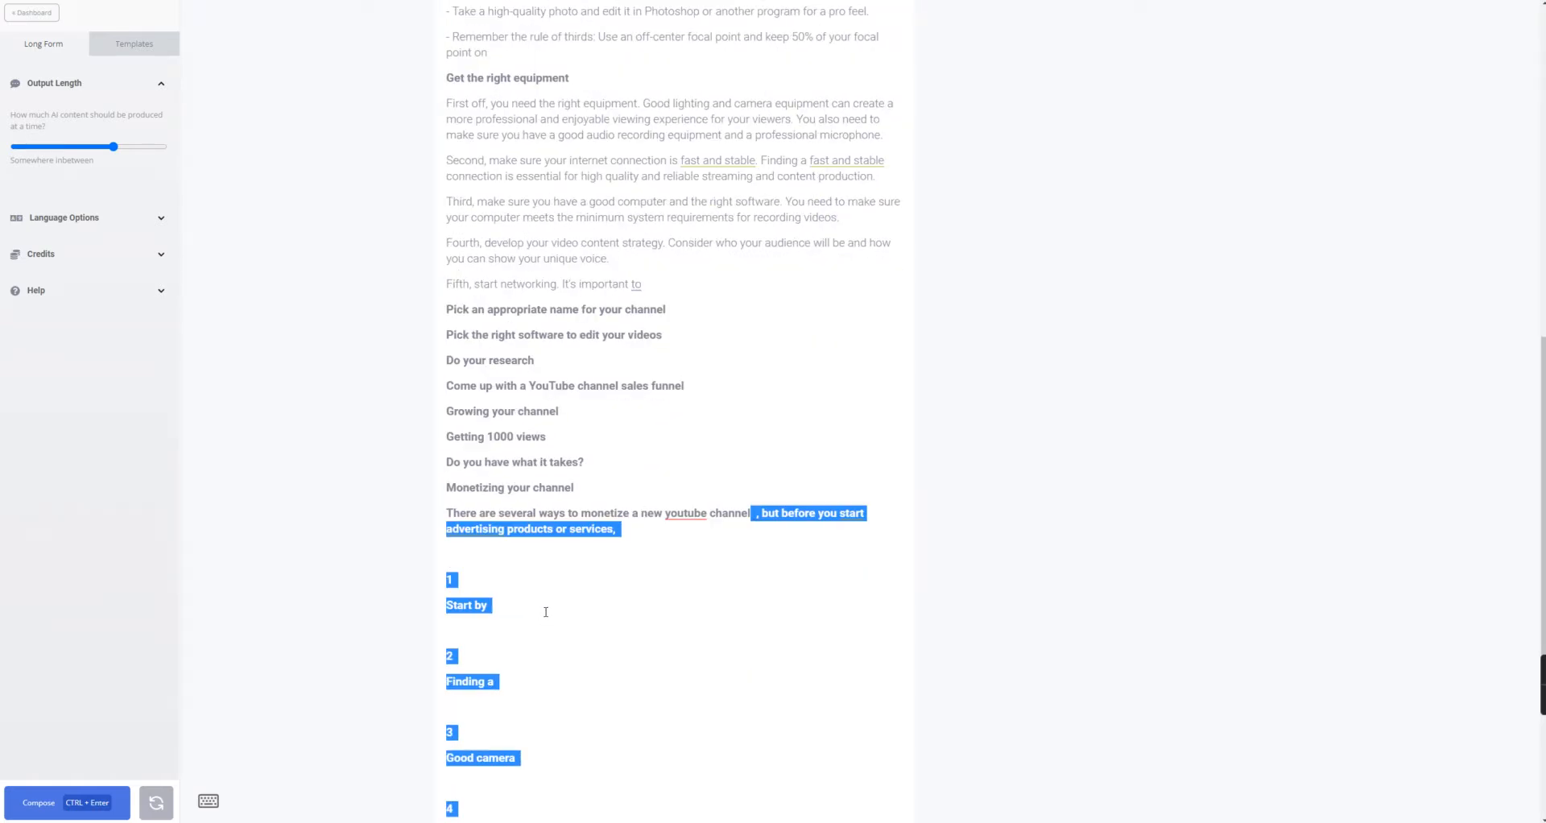
Leave the article editor for the dashboard and open the template library.
scroll(560, 626, up, 4)
scroll(565, 629, up, 6)
mouse_move(568, 620)
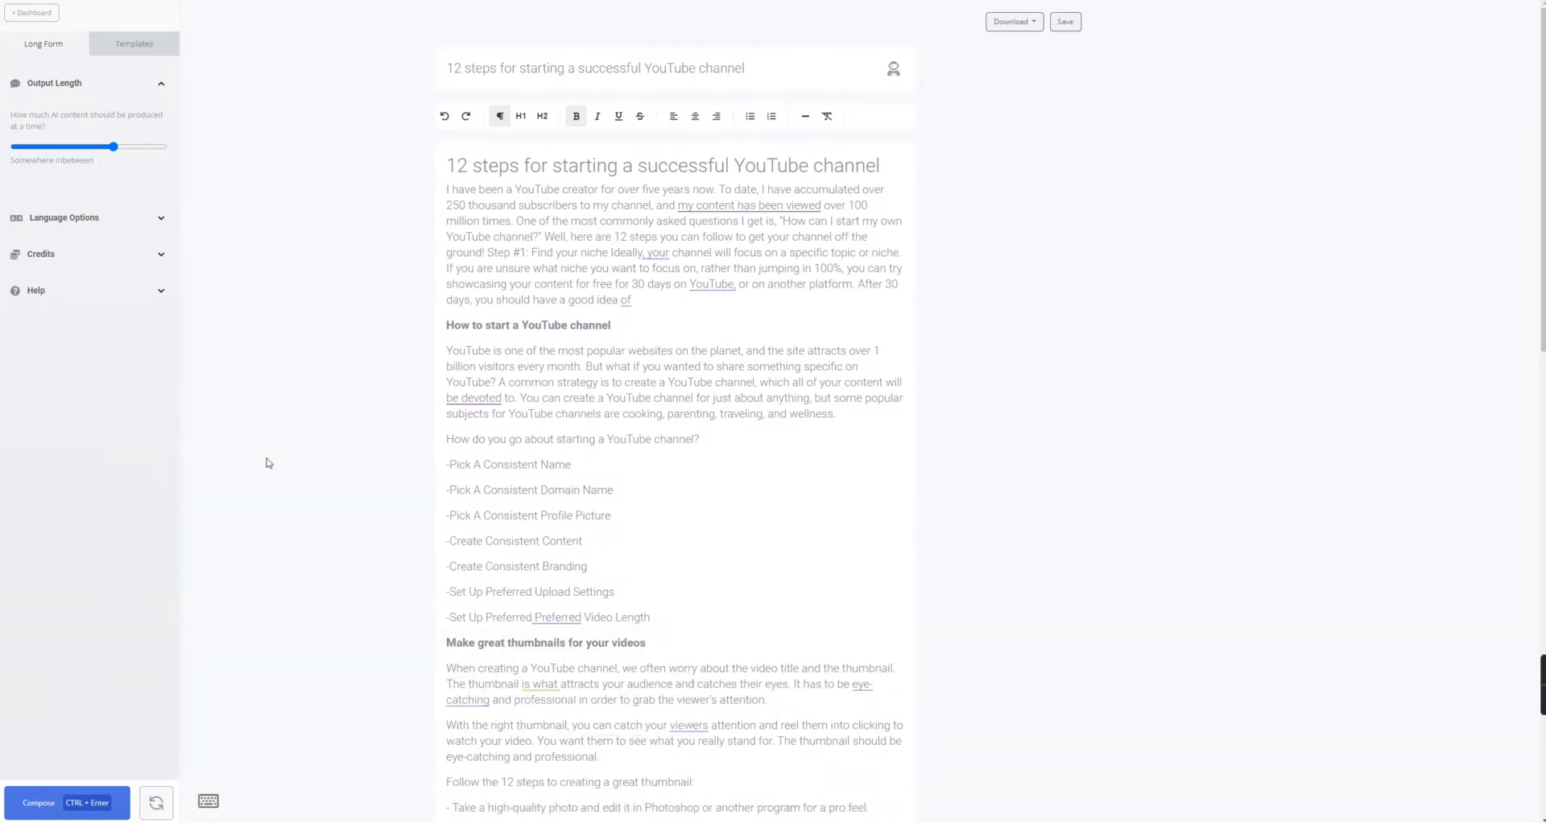
click(29, 15)
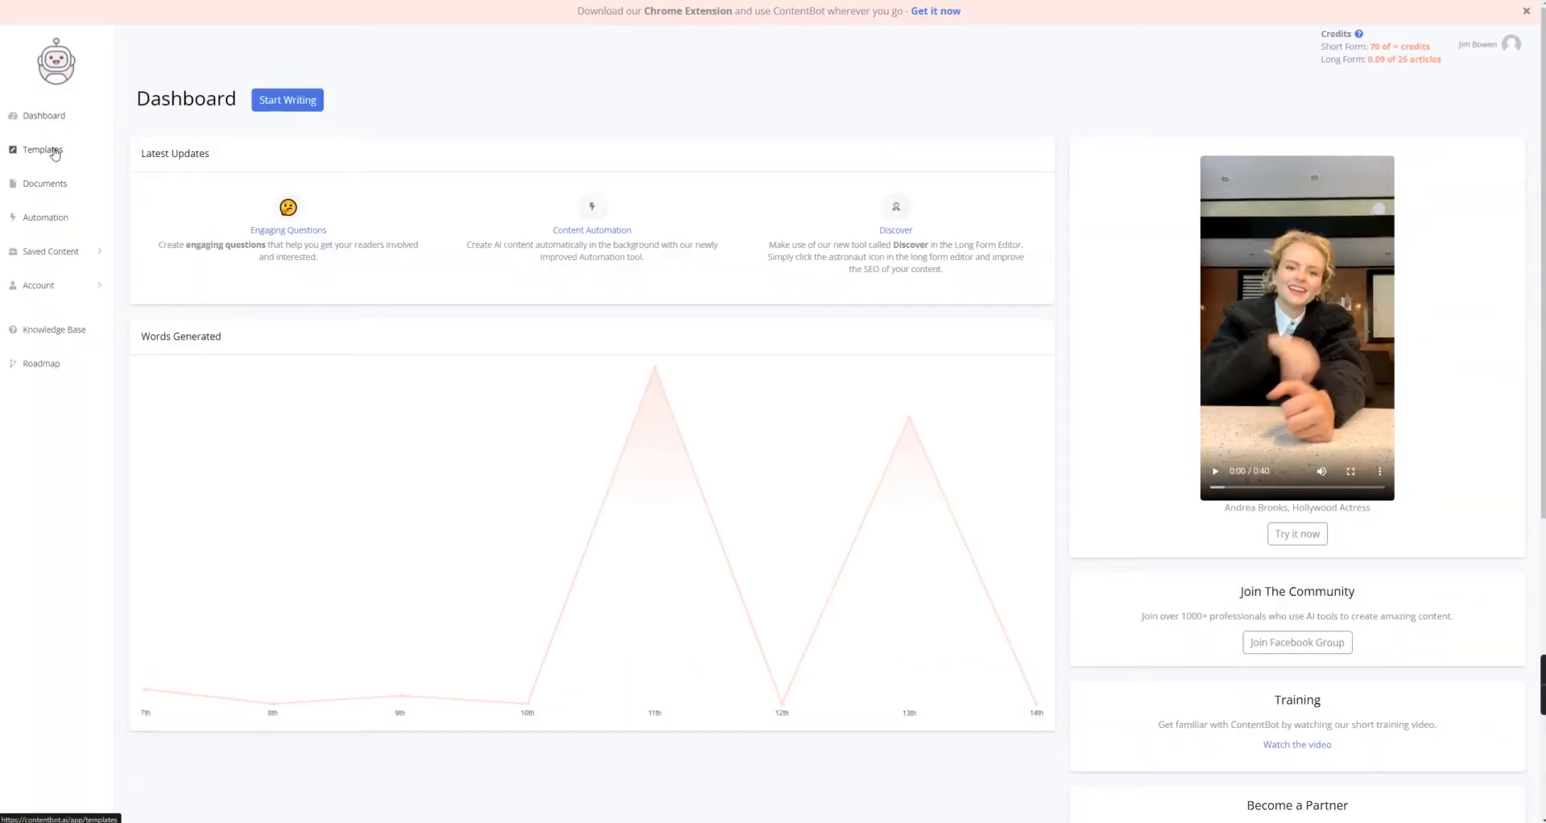
click(53, 151)
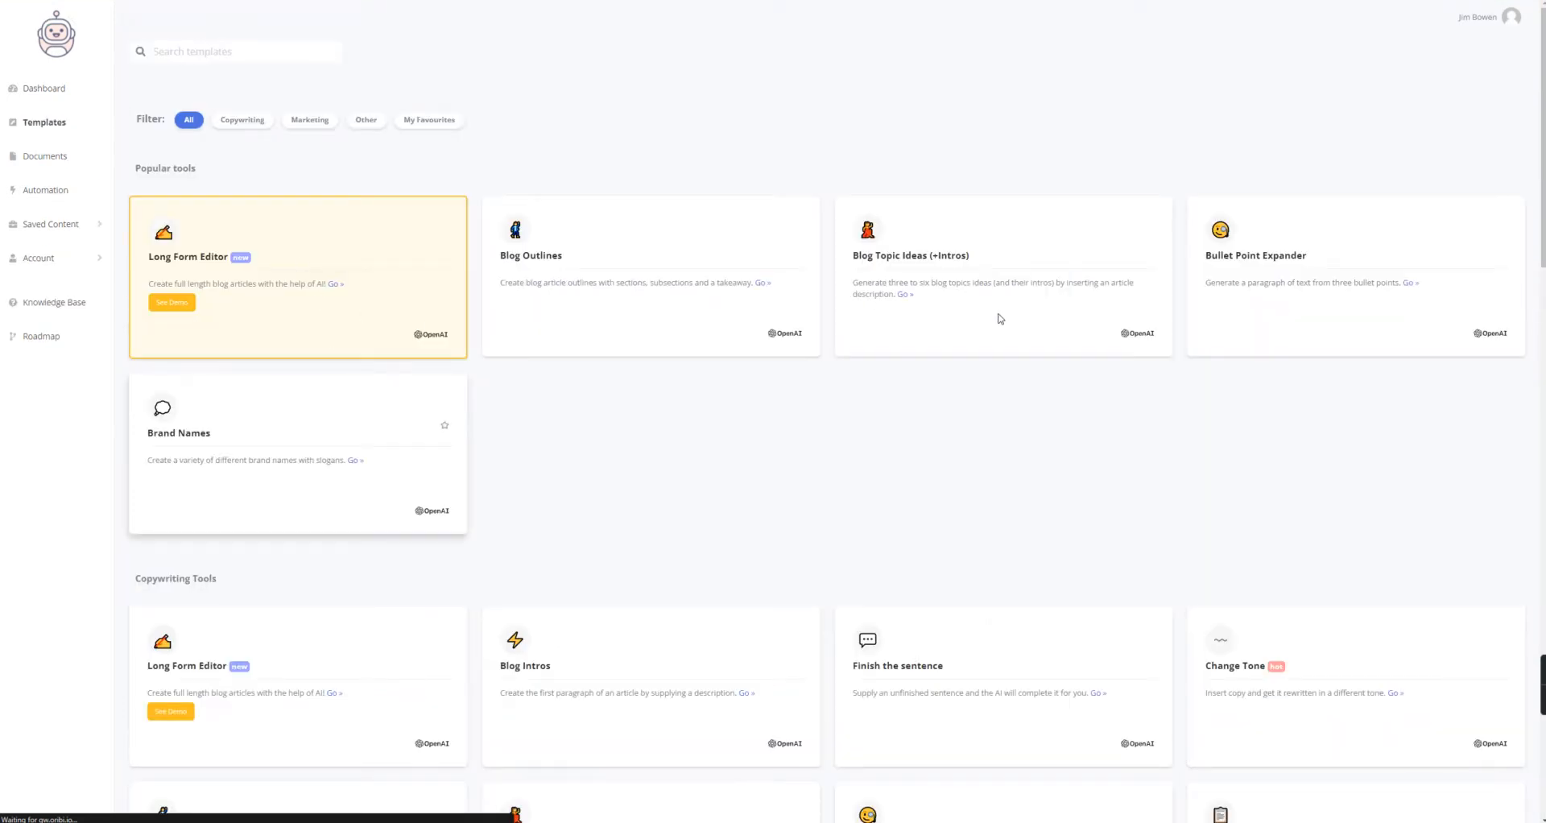
Examine the popular and copywriting tools offered in the template library.
scroll(1081, 358, down, 3)
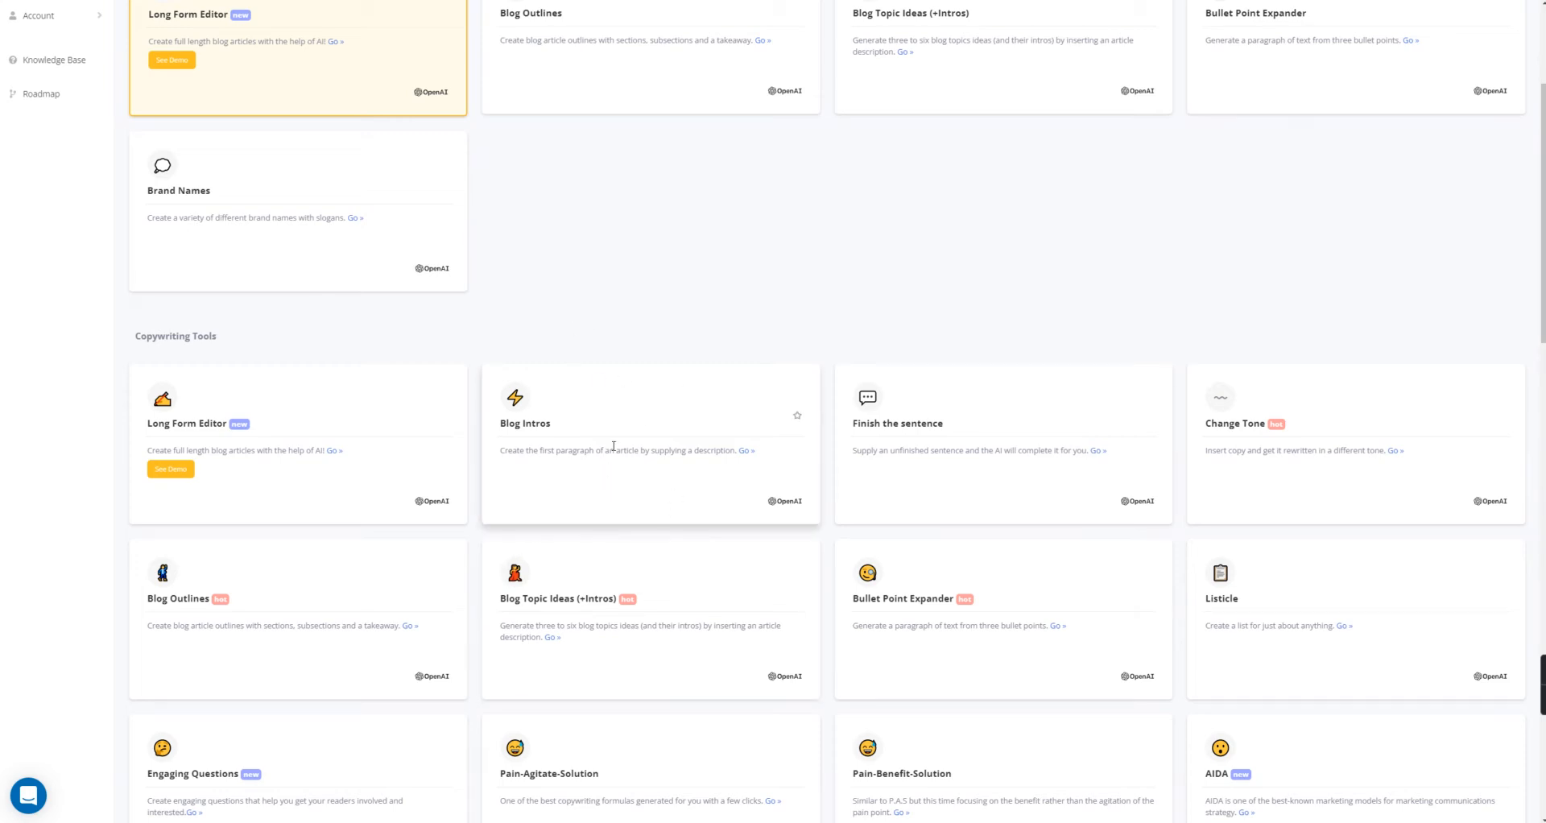
scroll(610, 449, up, 3)
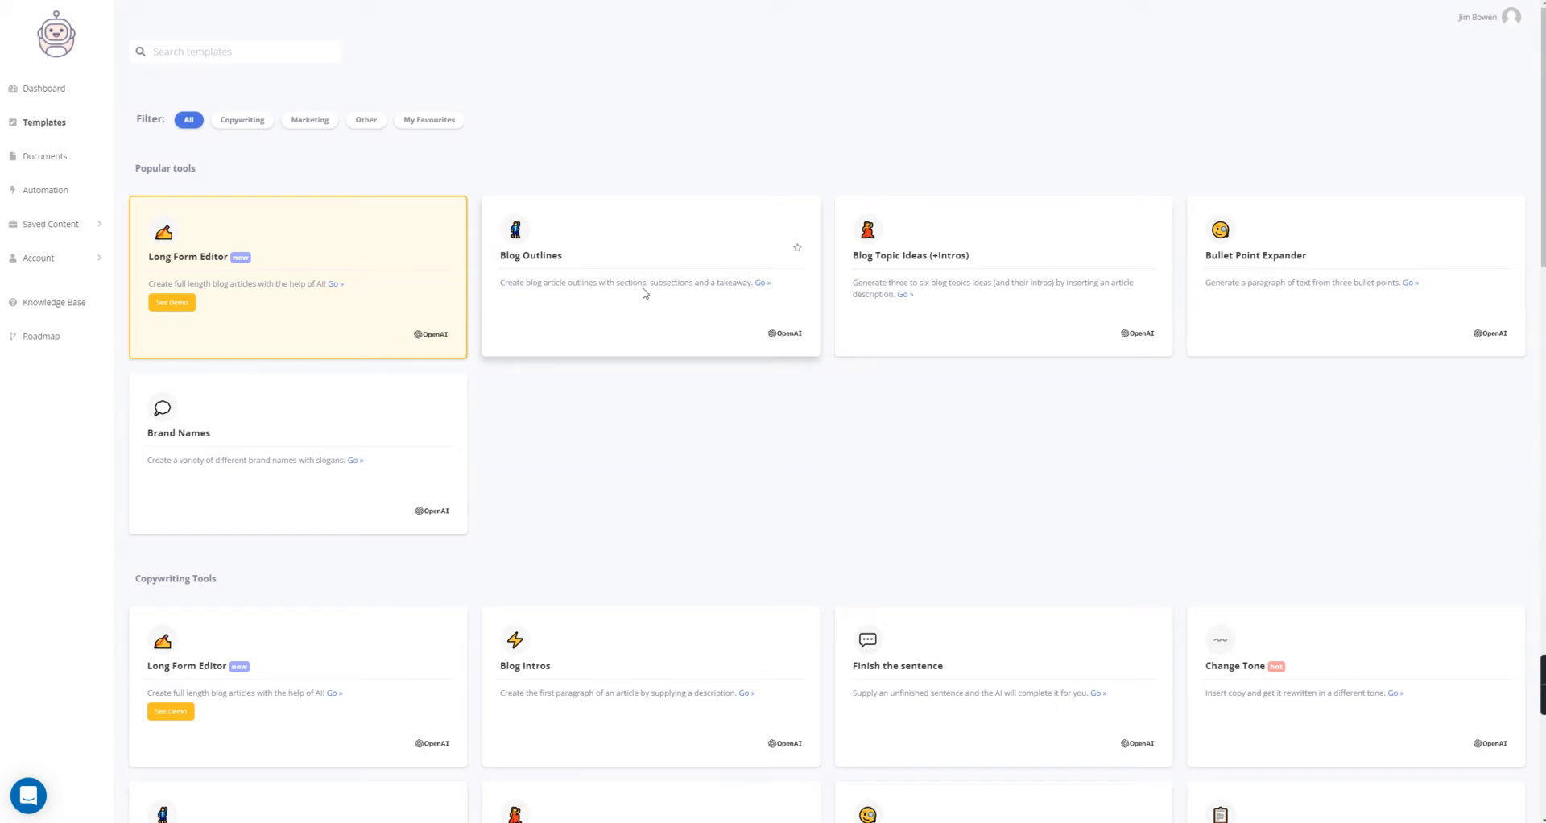
scroll(645, 290, down, 2)
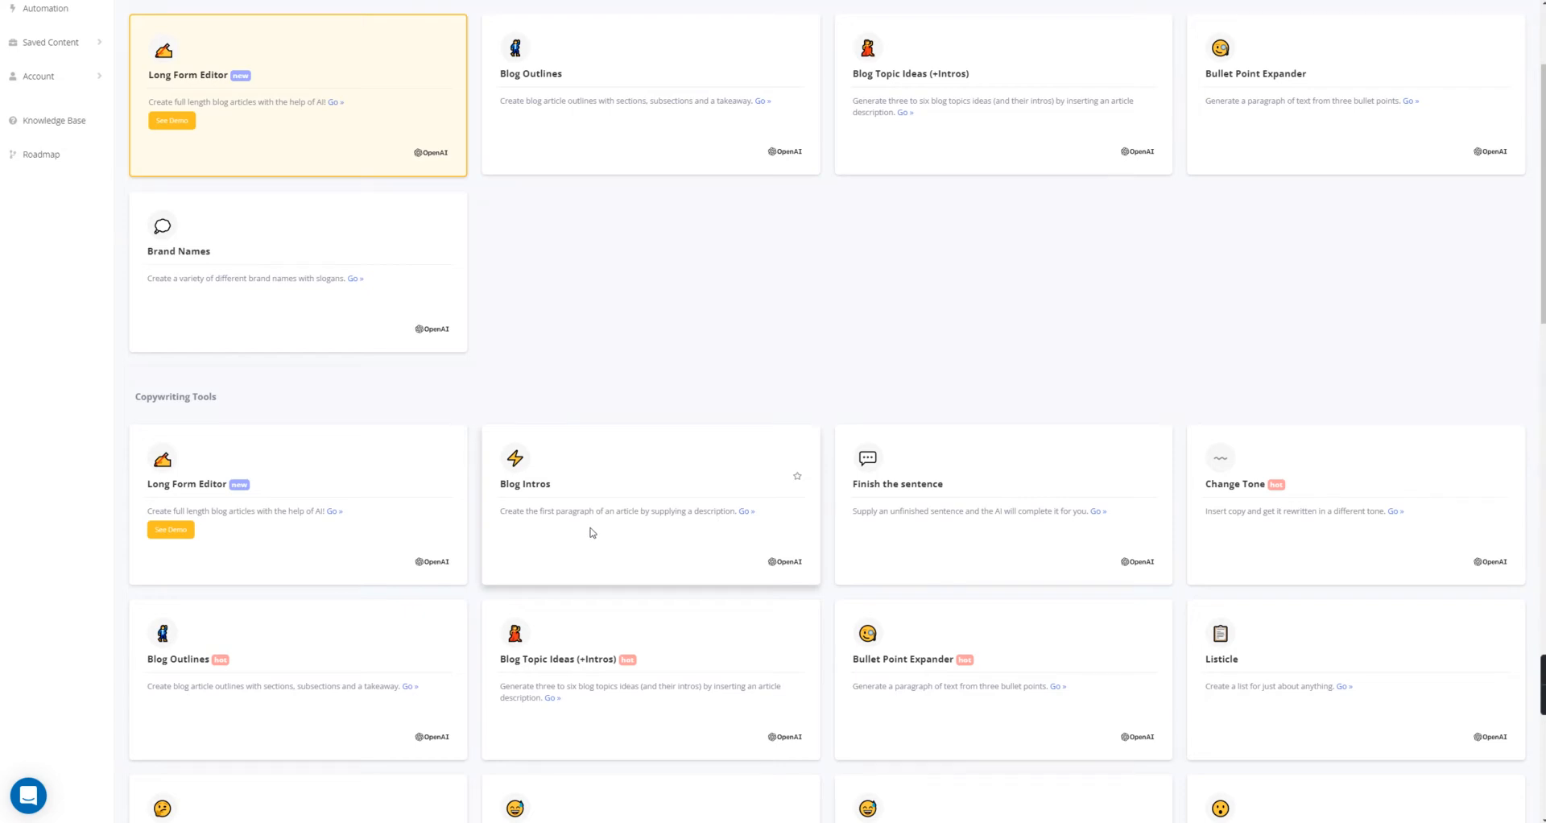
scroll(592, 531, down, 1)
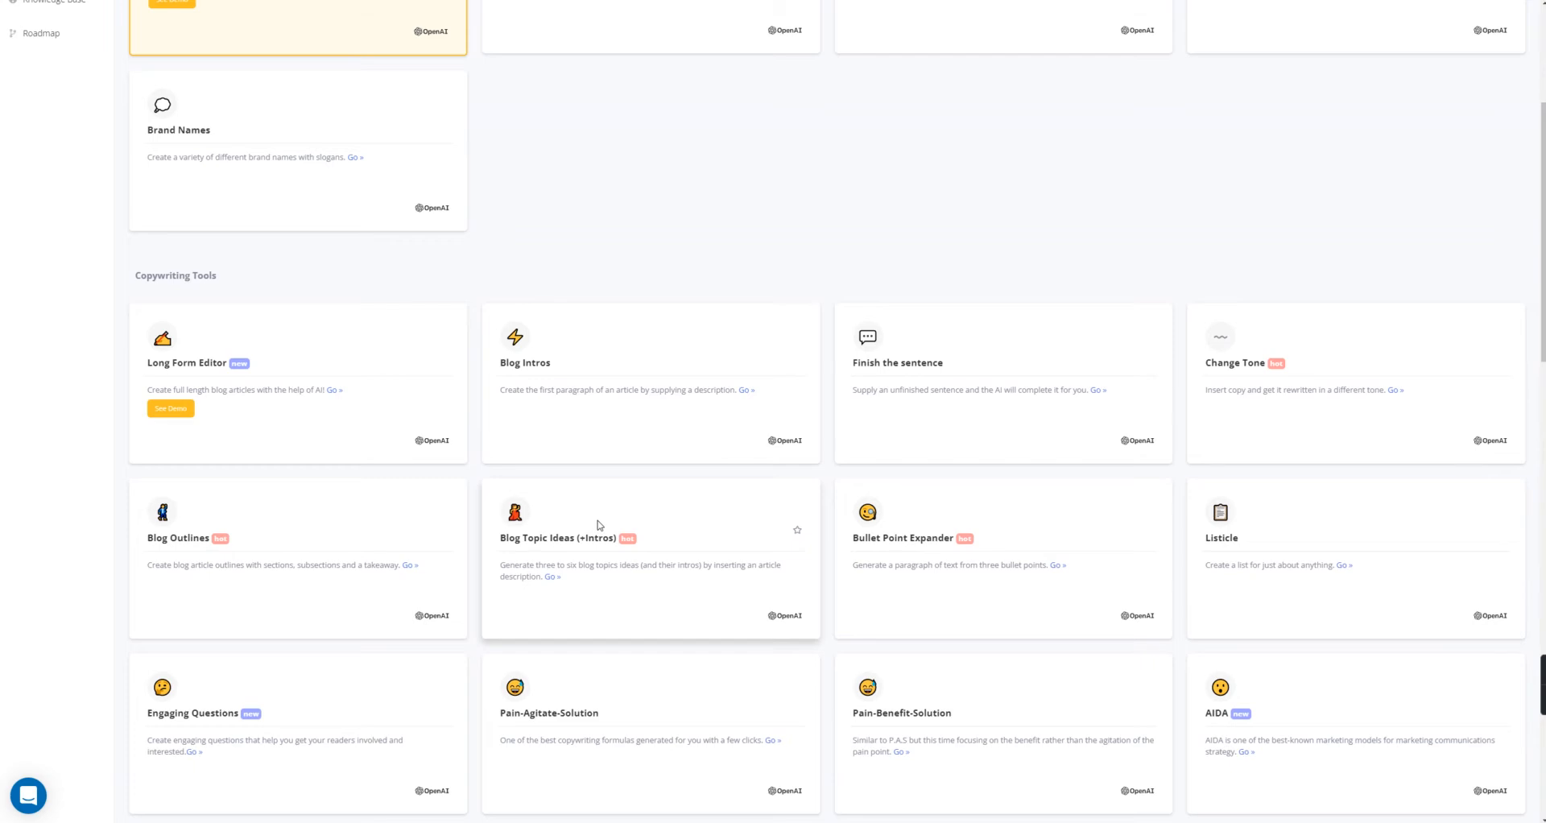
scroll(612, 519, up, 3)
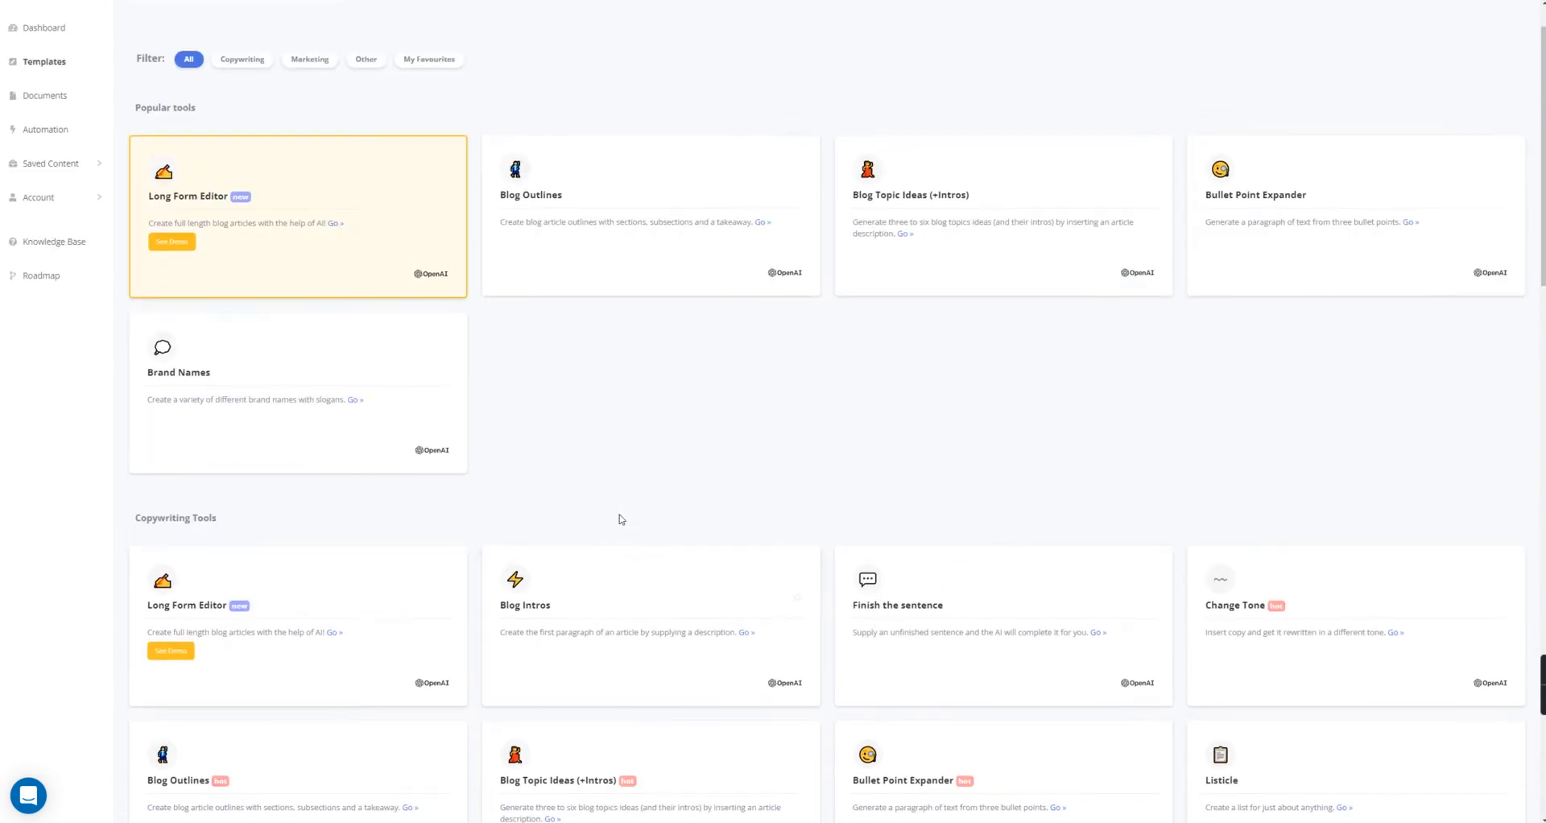